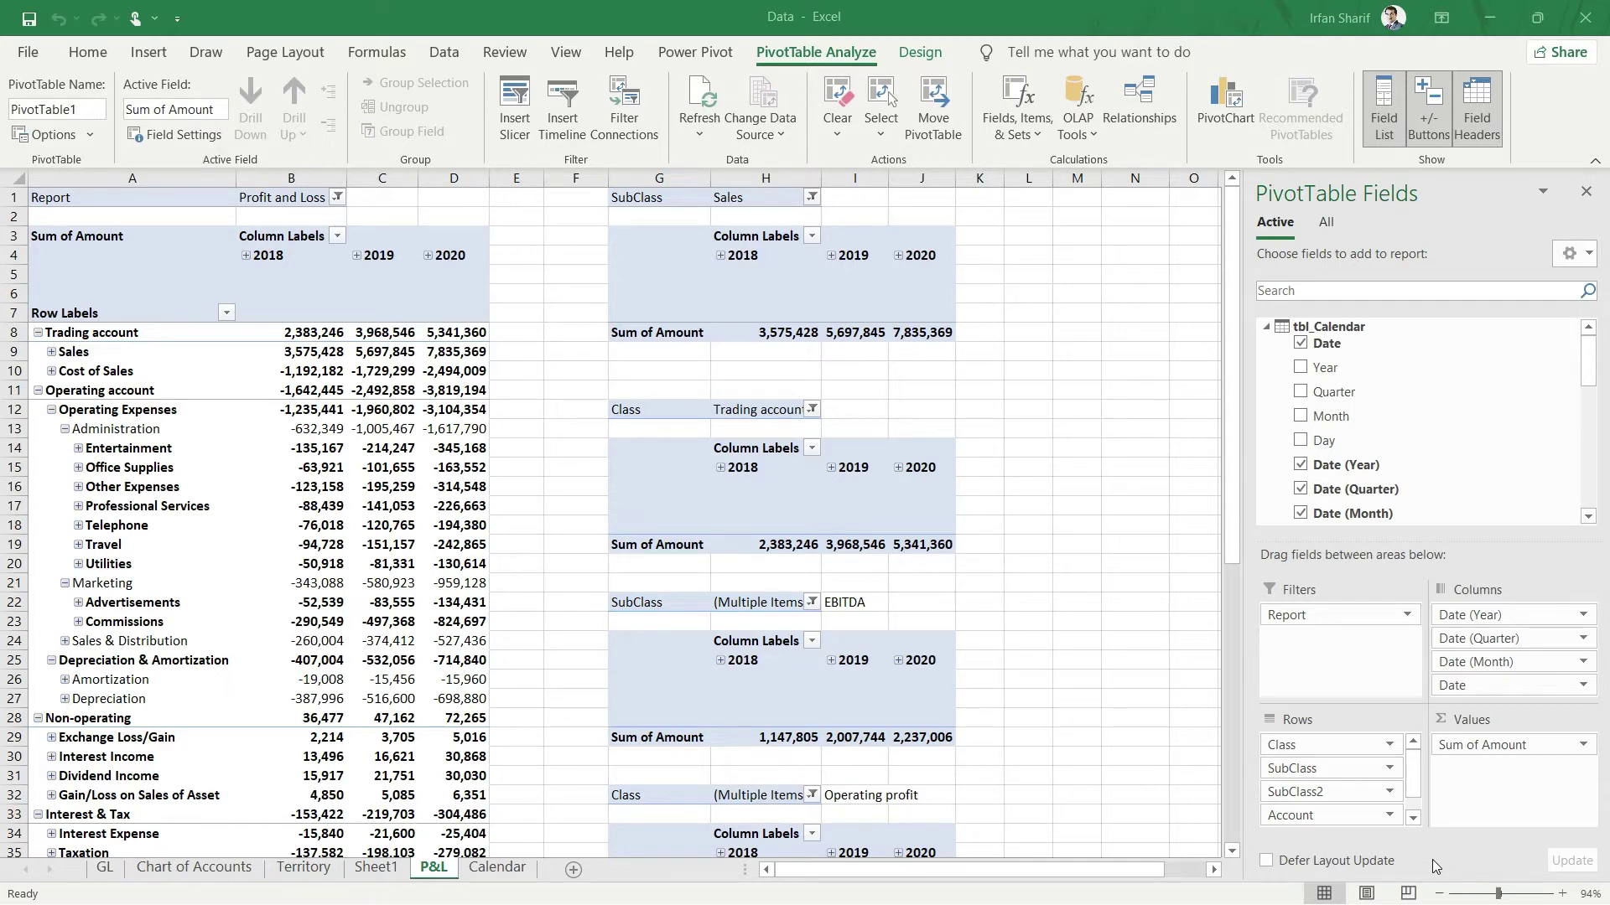
{"action": "left_click", "coordinate": [314, 335]}
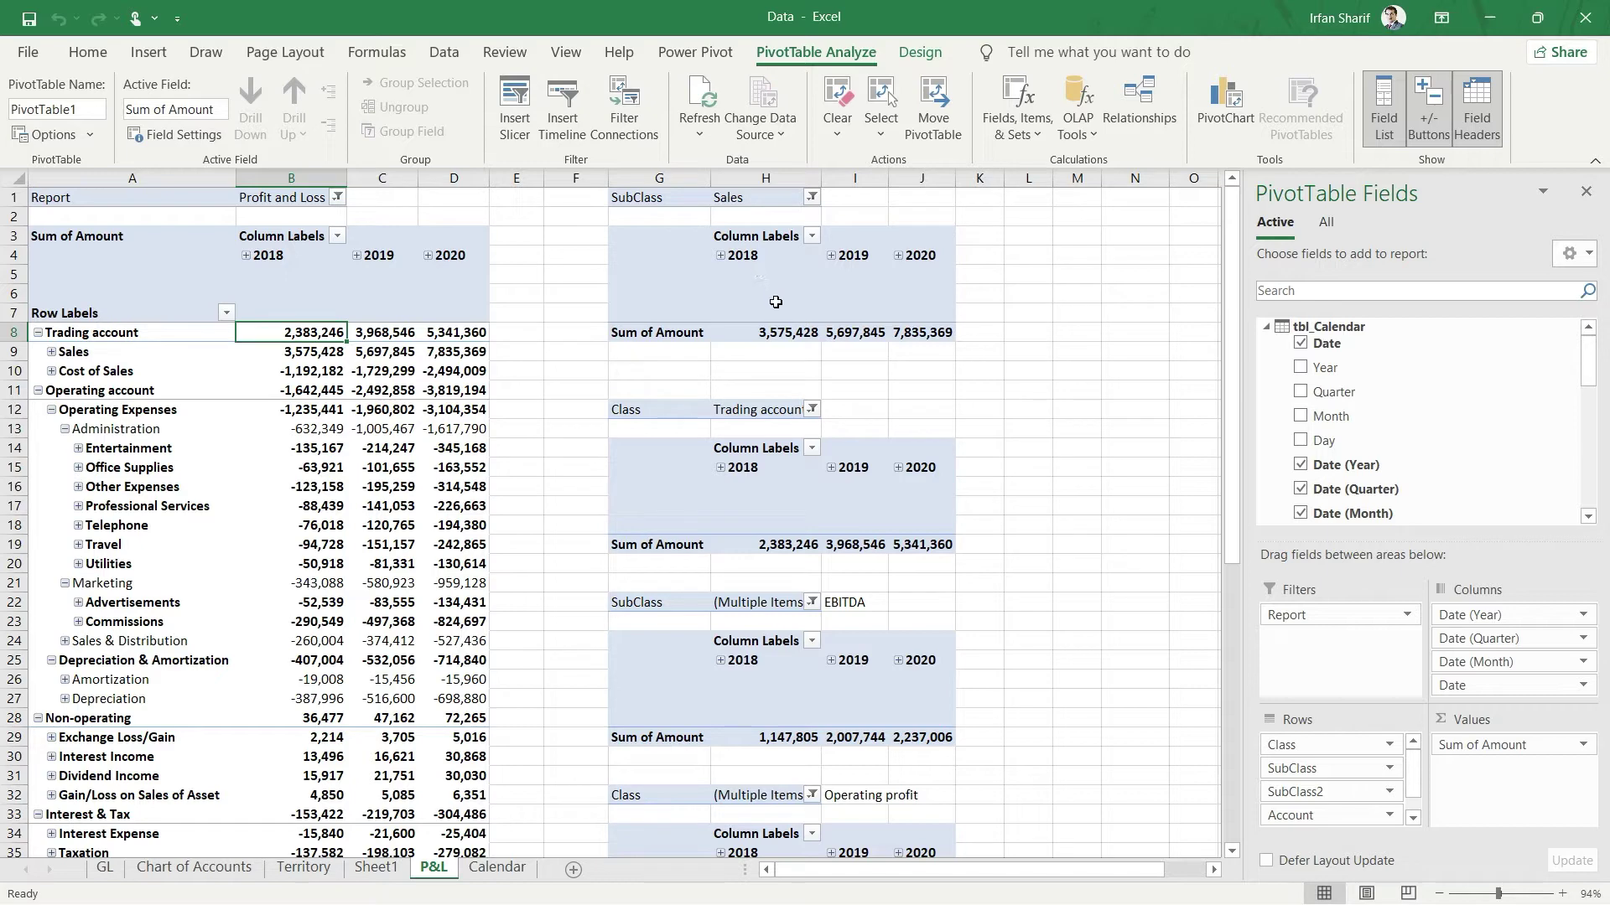
{"action": "mouse_move", "coordinate": [785, 329]}
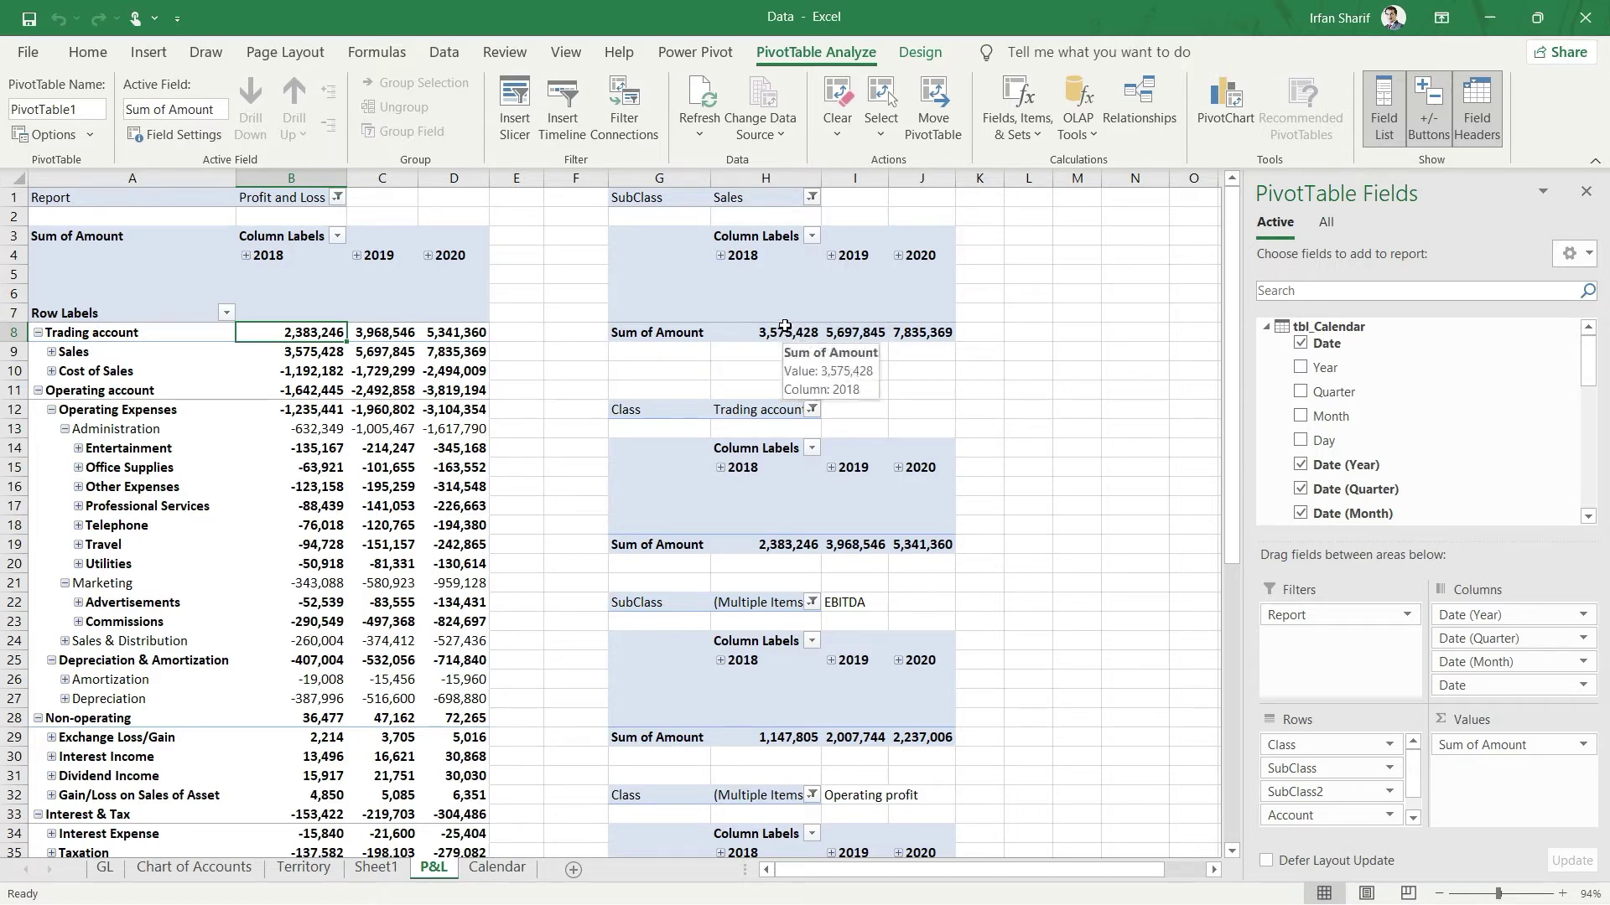
{"action": "left_click", "coordinate": [785, 328]}
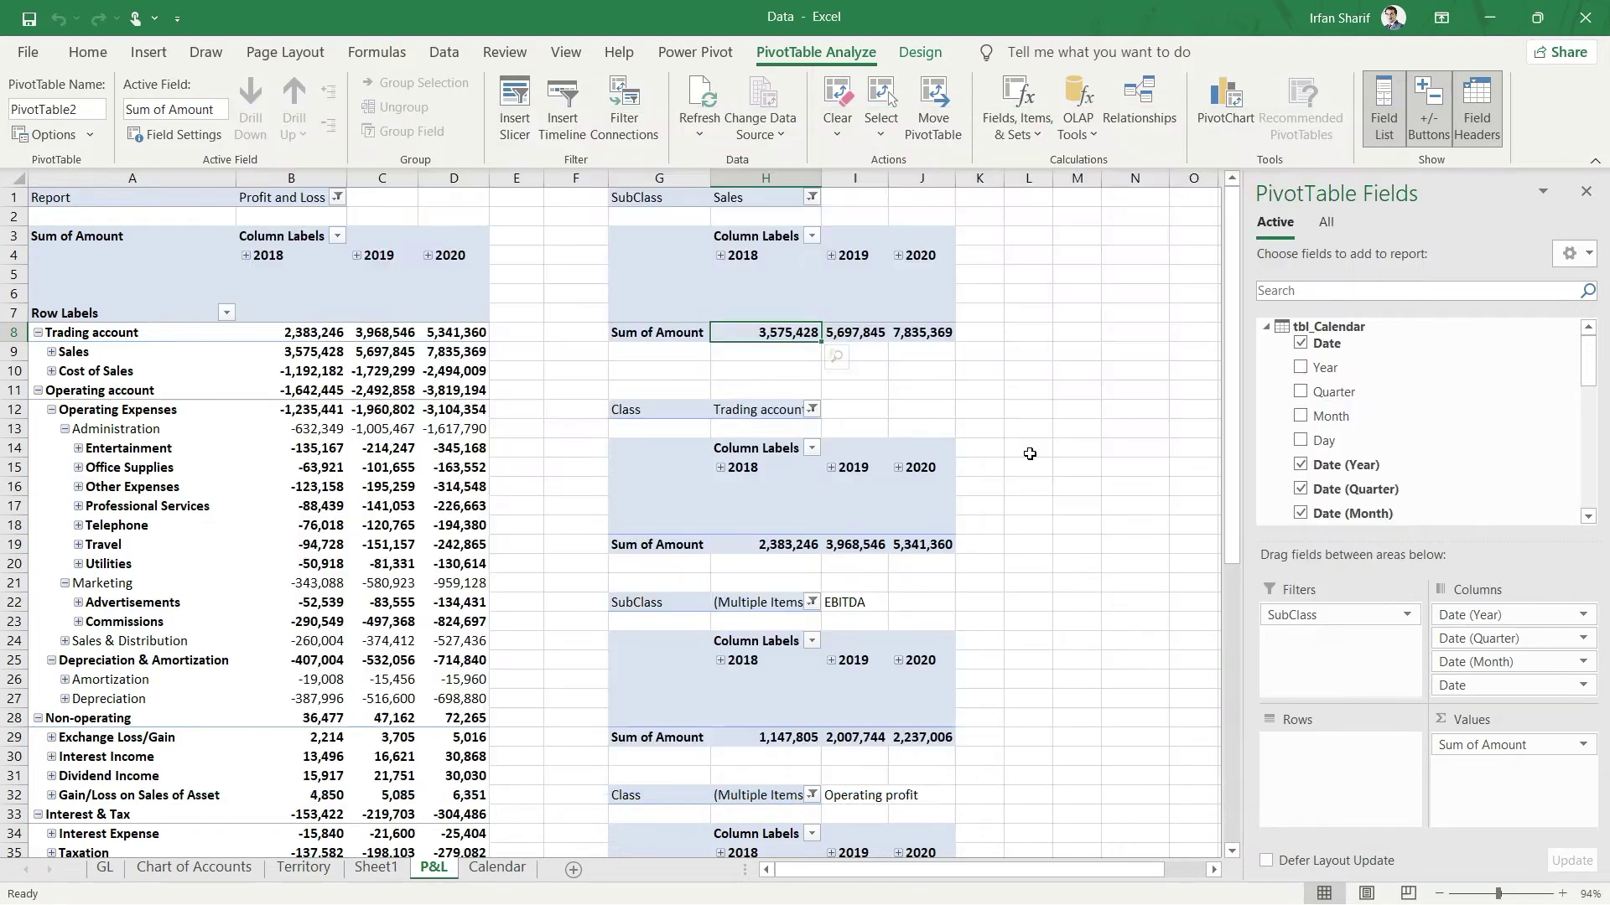
For the Profit and Loss pivot table, collapse the tbl_Calendar and tbl_ChartofAccounts tables in the field list
{"action": "left_click", "coordinate": [291, 432]}
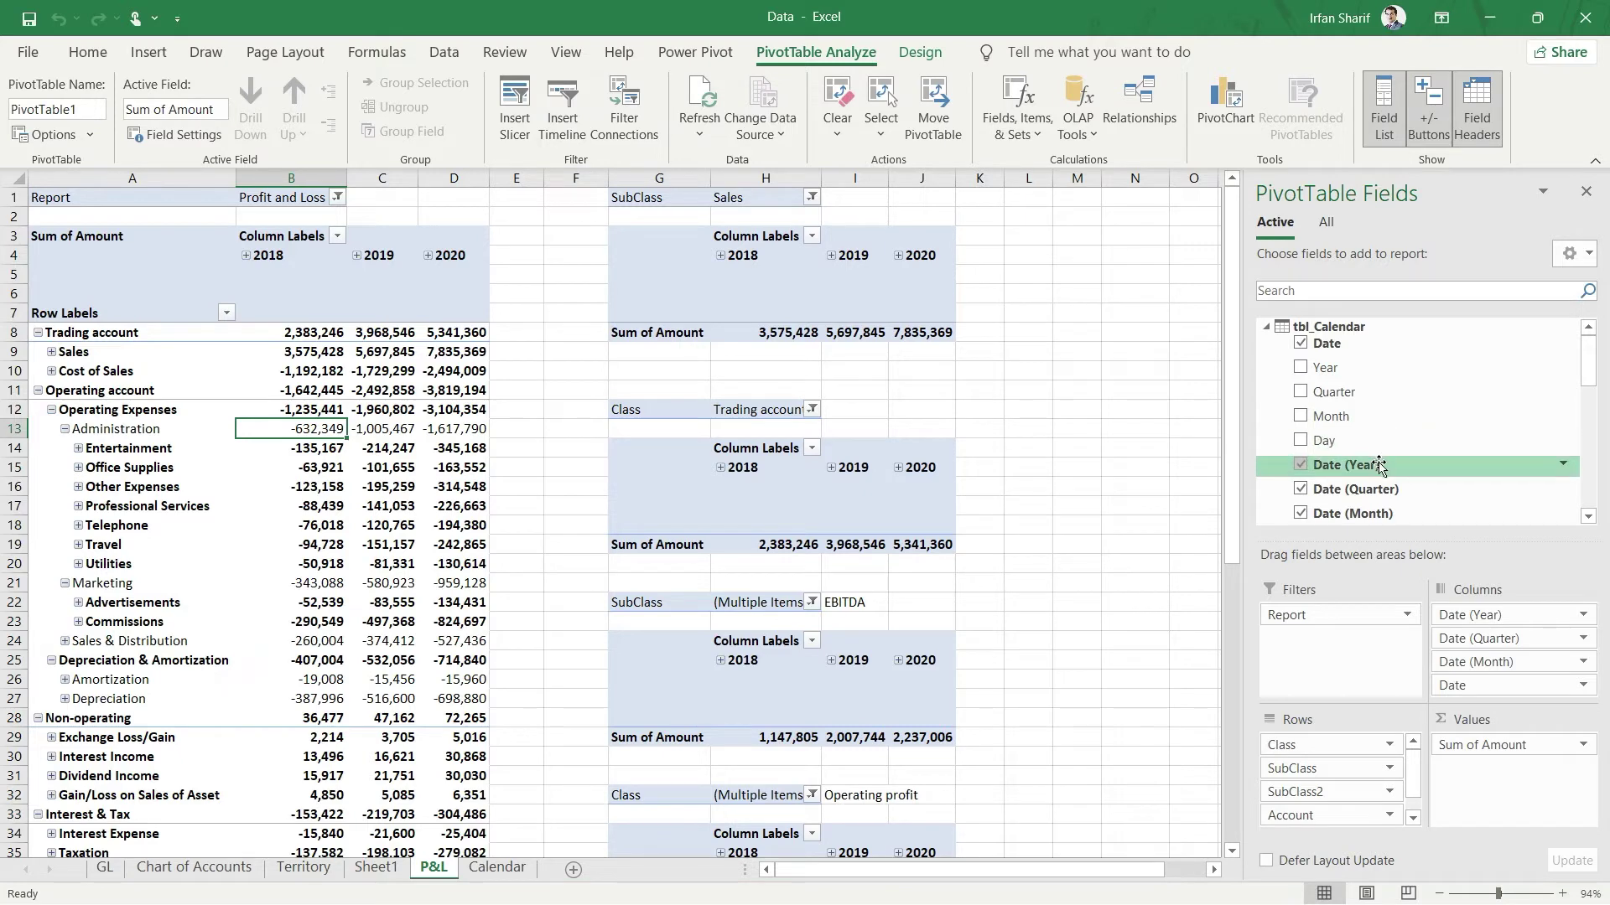
{"action": "left_click", "coordinate": [1265, 327]}
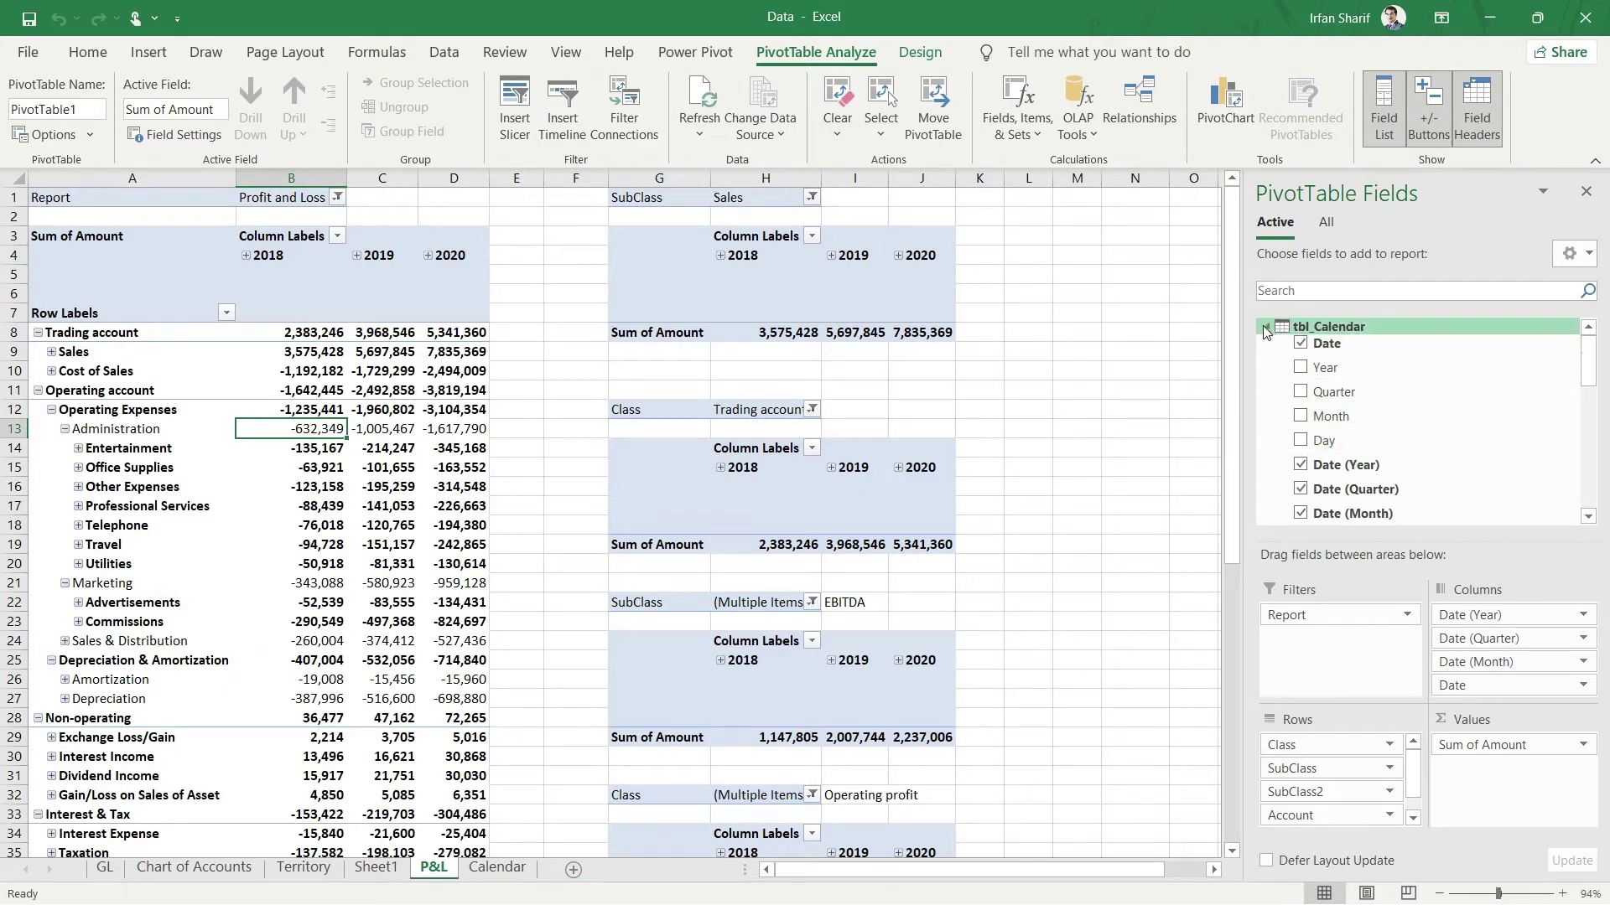
{"action": "left_click", "coordinate": [1305, 358]}
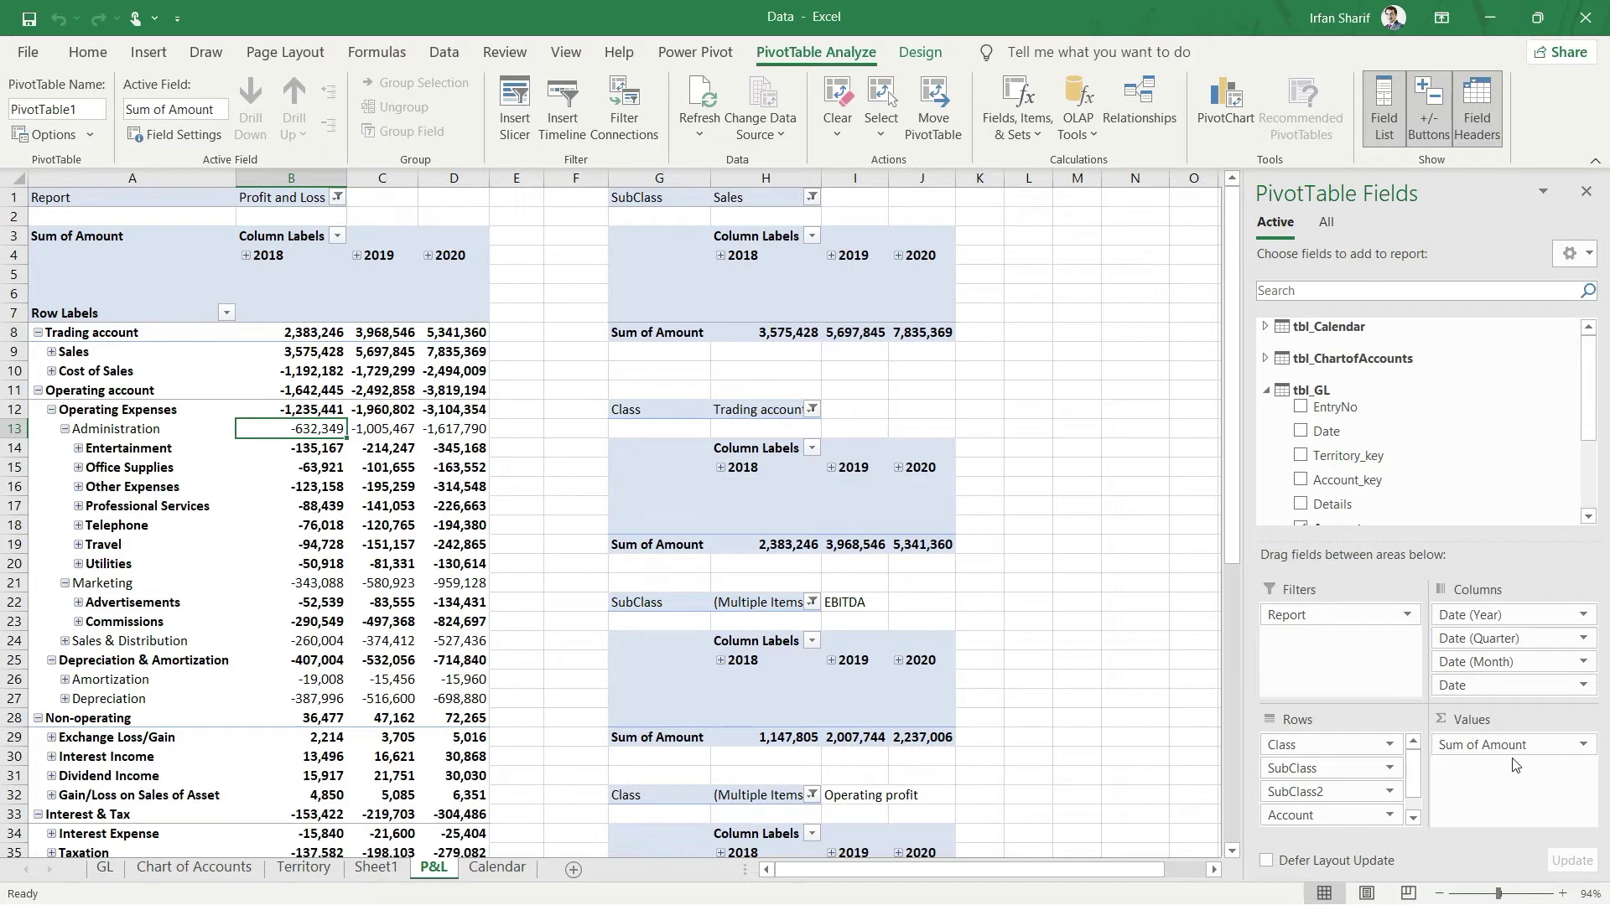
Review the summary functions and Show Values As calculations in the value field settings of Sum of Amount, leaving without applying changes
{"action": "left_click", "coordinate": [1581, 746]}
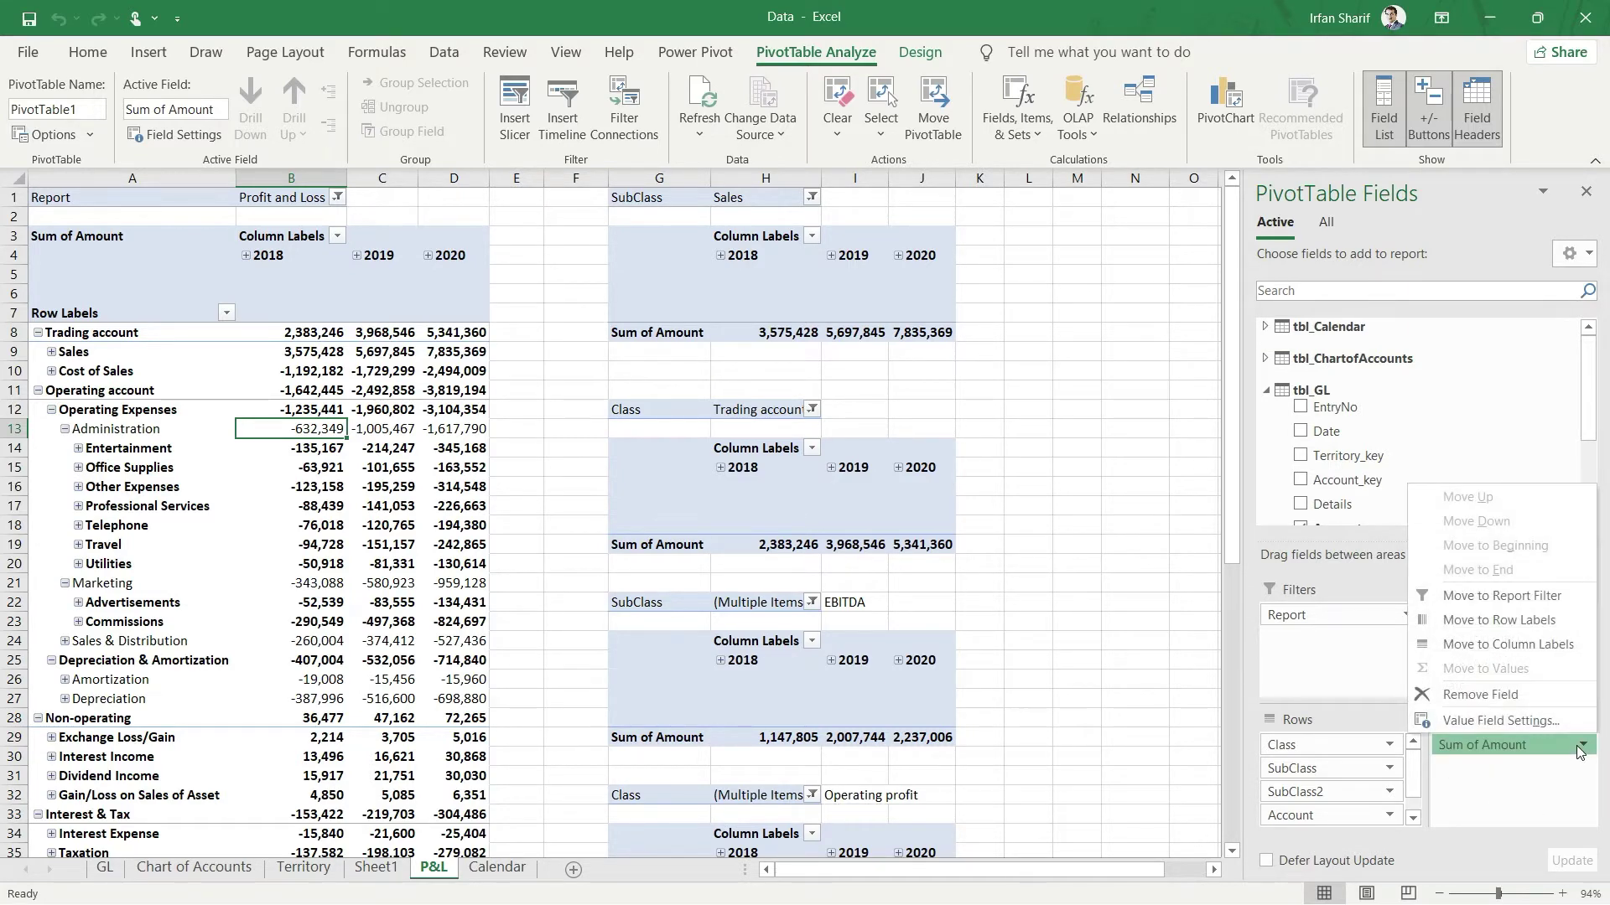
{"action": "left_click", "coordinate": [1517, 722]}
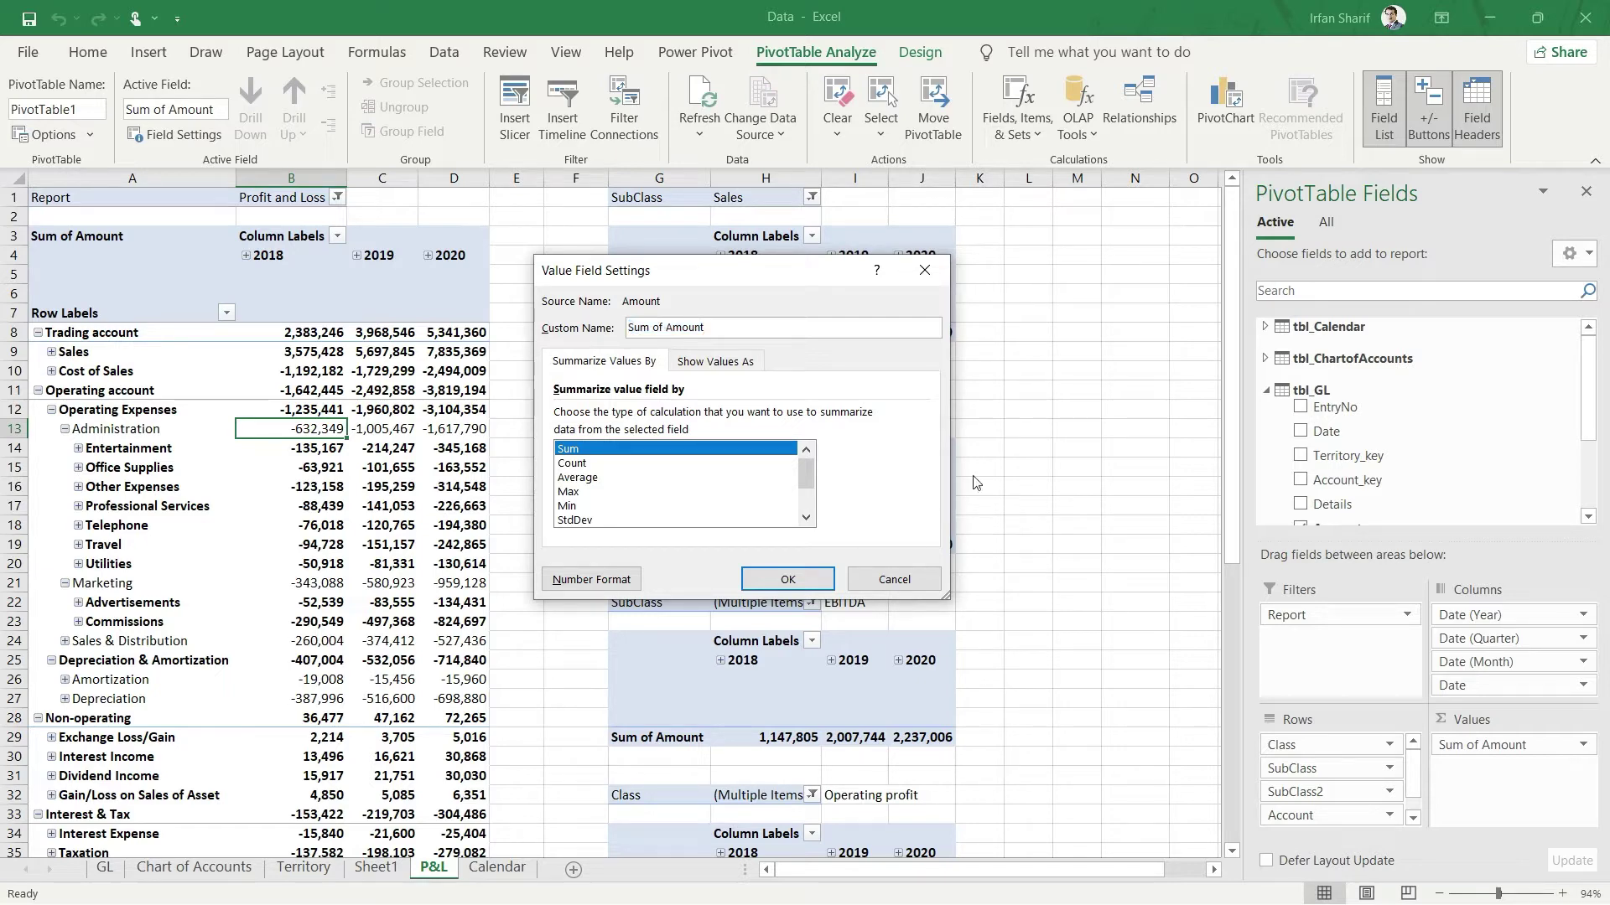
{"action": "left_click", "coordinate": [678, 478]}
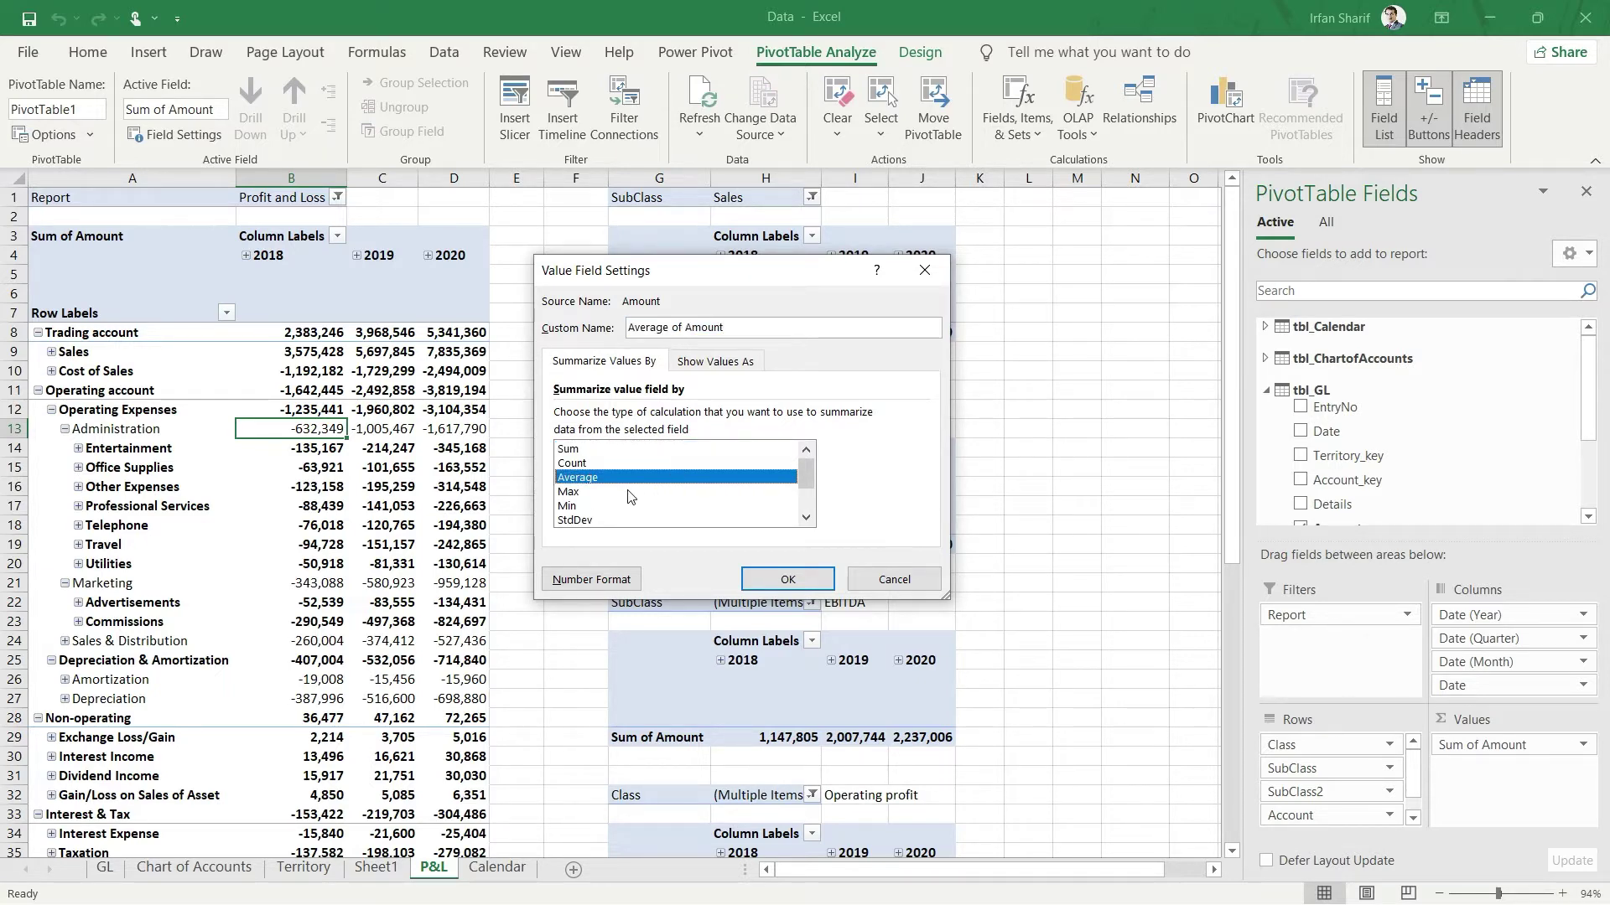
{"action": "left_click", "coordinate": [631, 493]}
{"action": "left_click", "coordinate": [650, 506]}
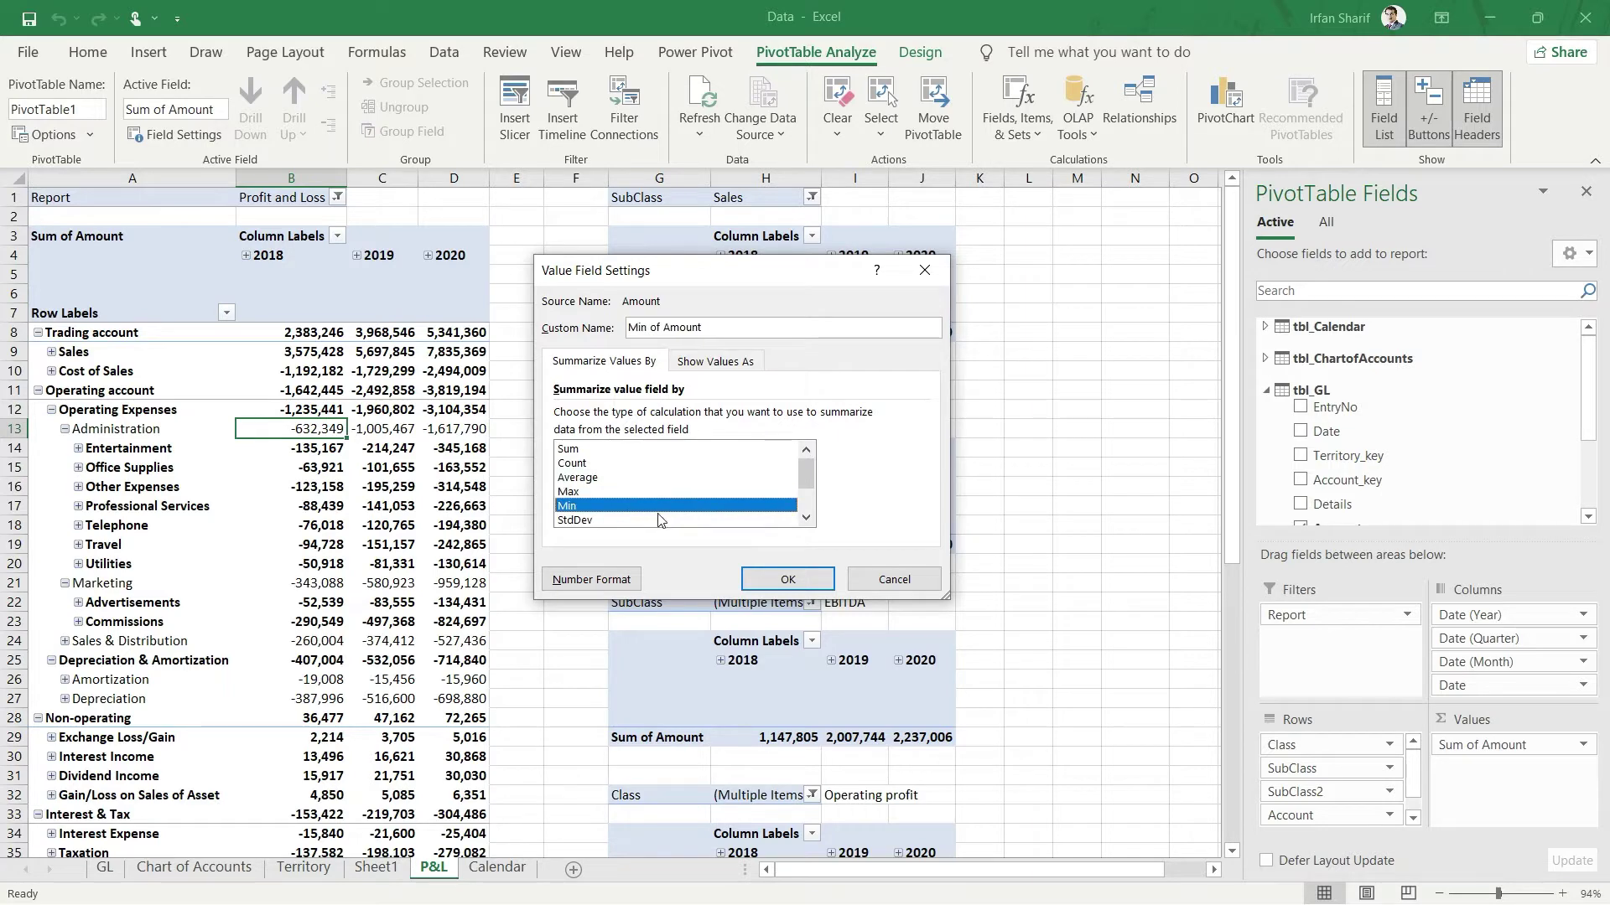
{"action": "left_click_drag", "start_coordinate": [810, 471], "coordinate": [808, 501]}
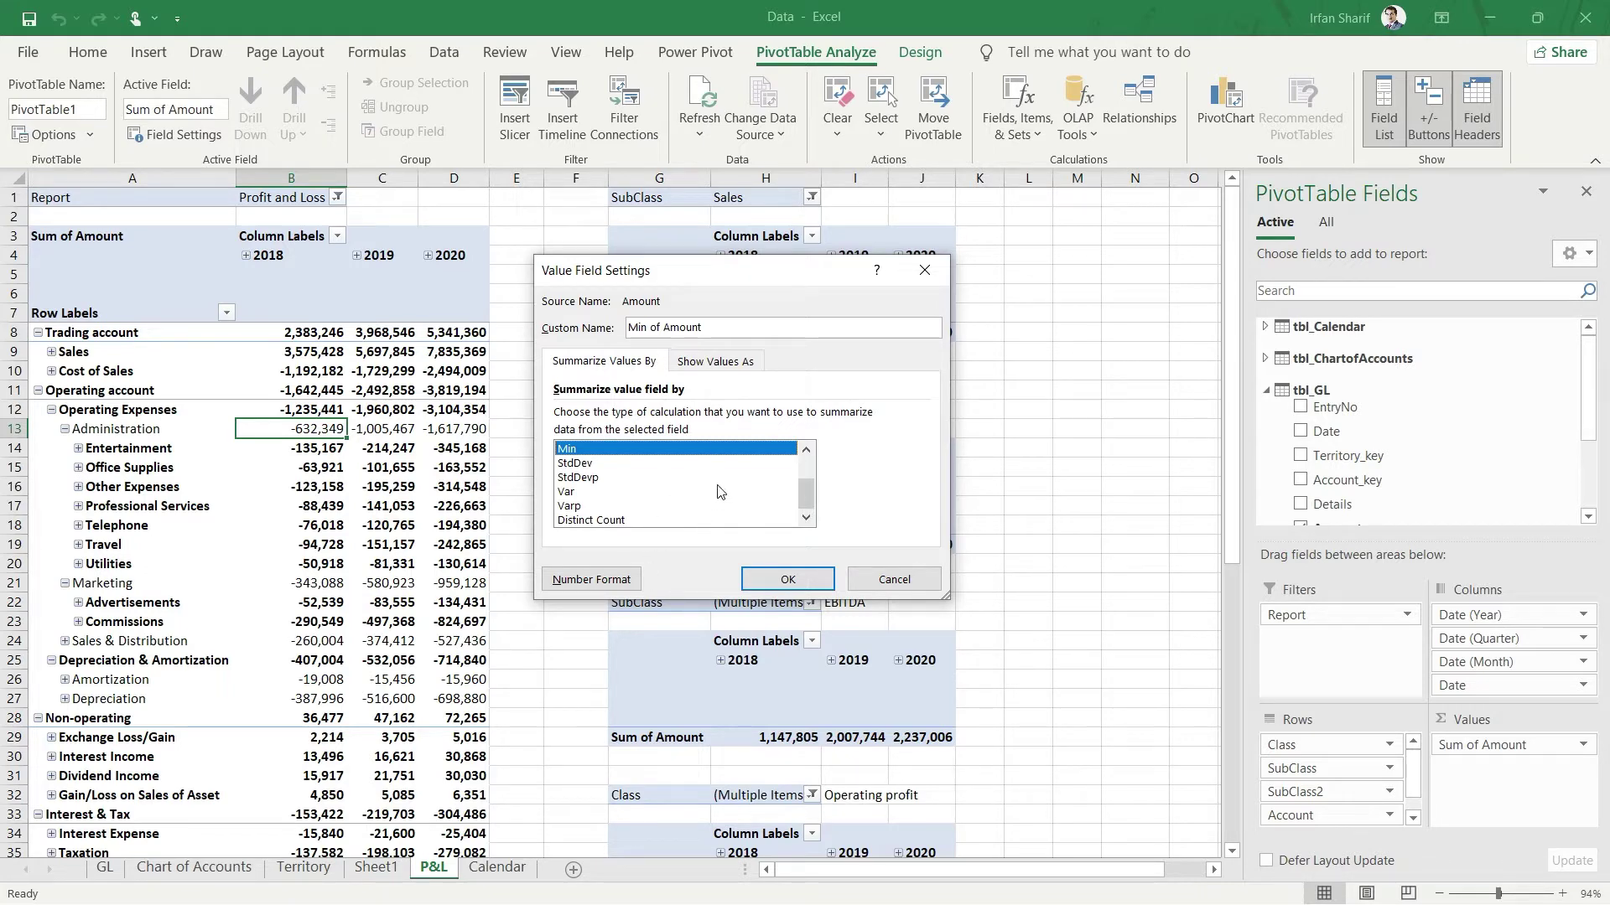
{"action": "left_click", "coordinate": [718, 365]}
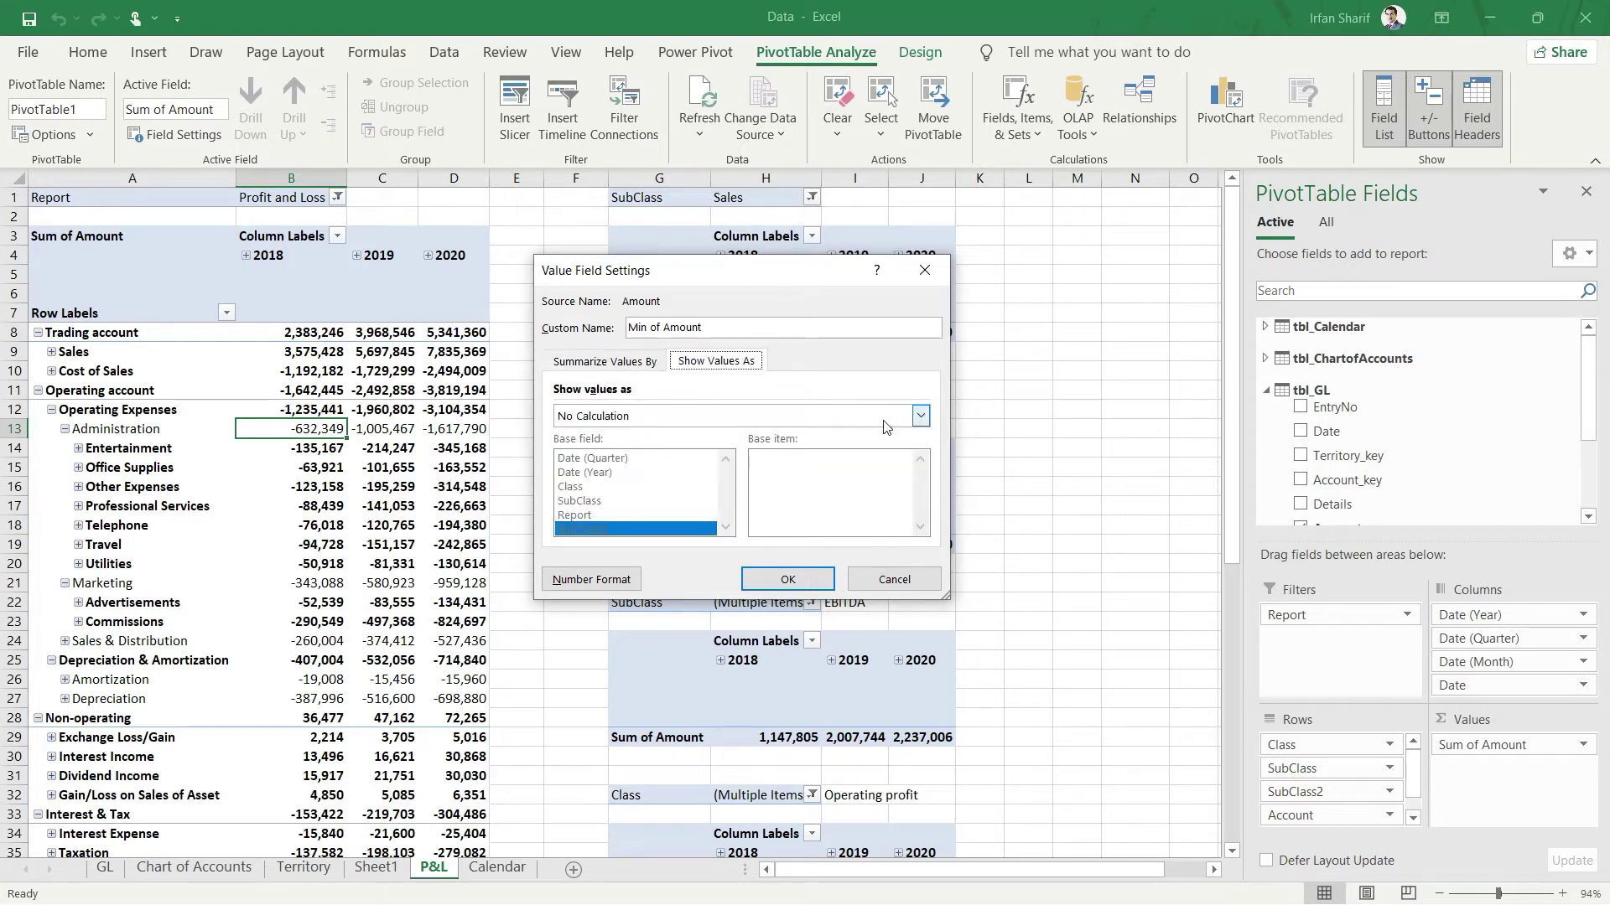
{"action": "left_click", "coordinate": [920, 415]}
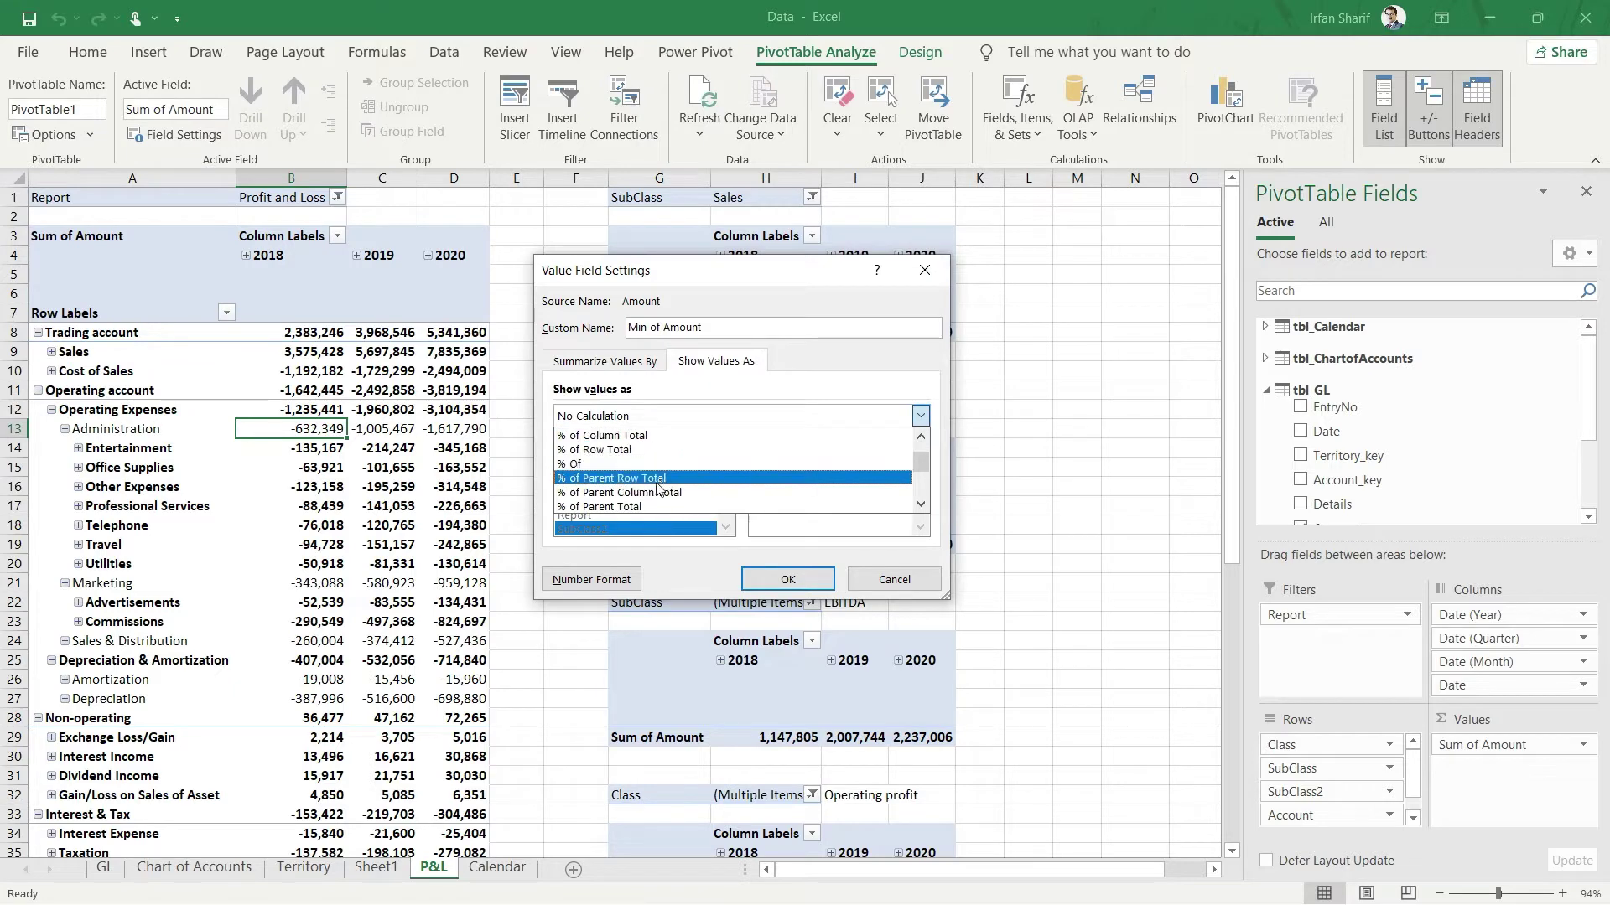
{"action": "left_click", "coordinate": [851, 353]}
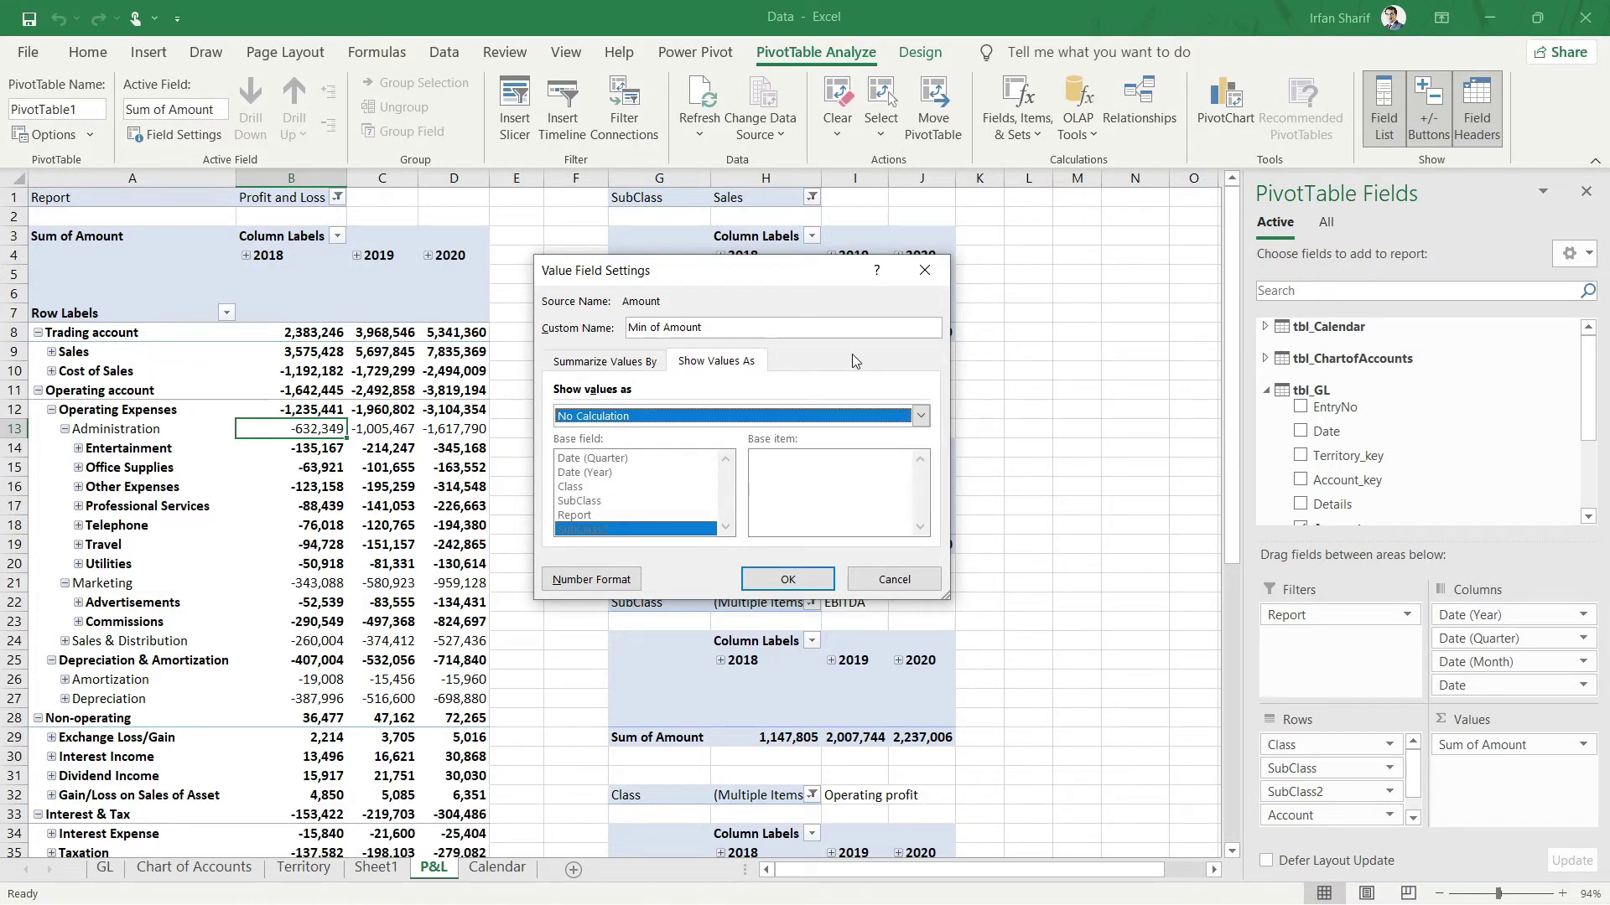
{"action": "left_click", "coordinate": [912, 577]}
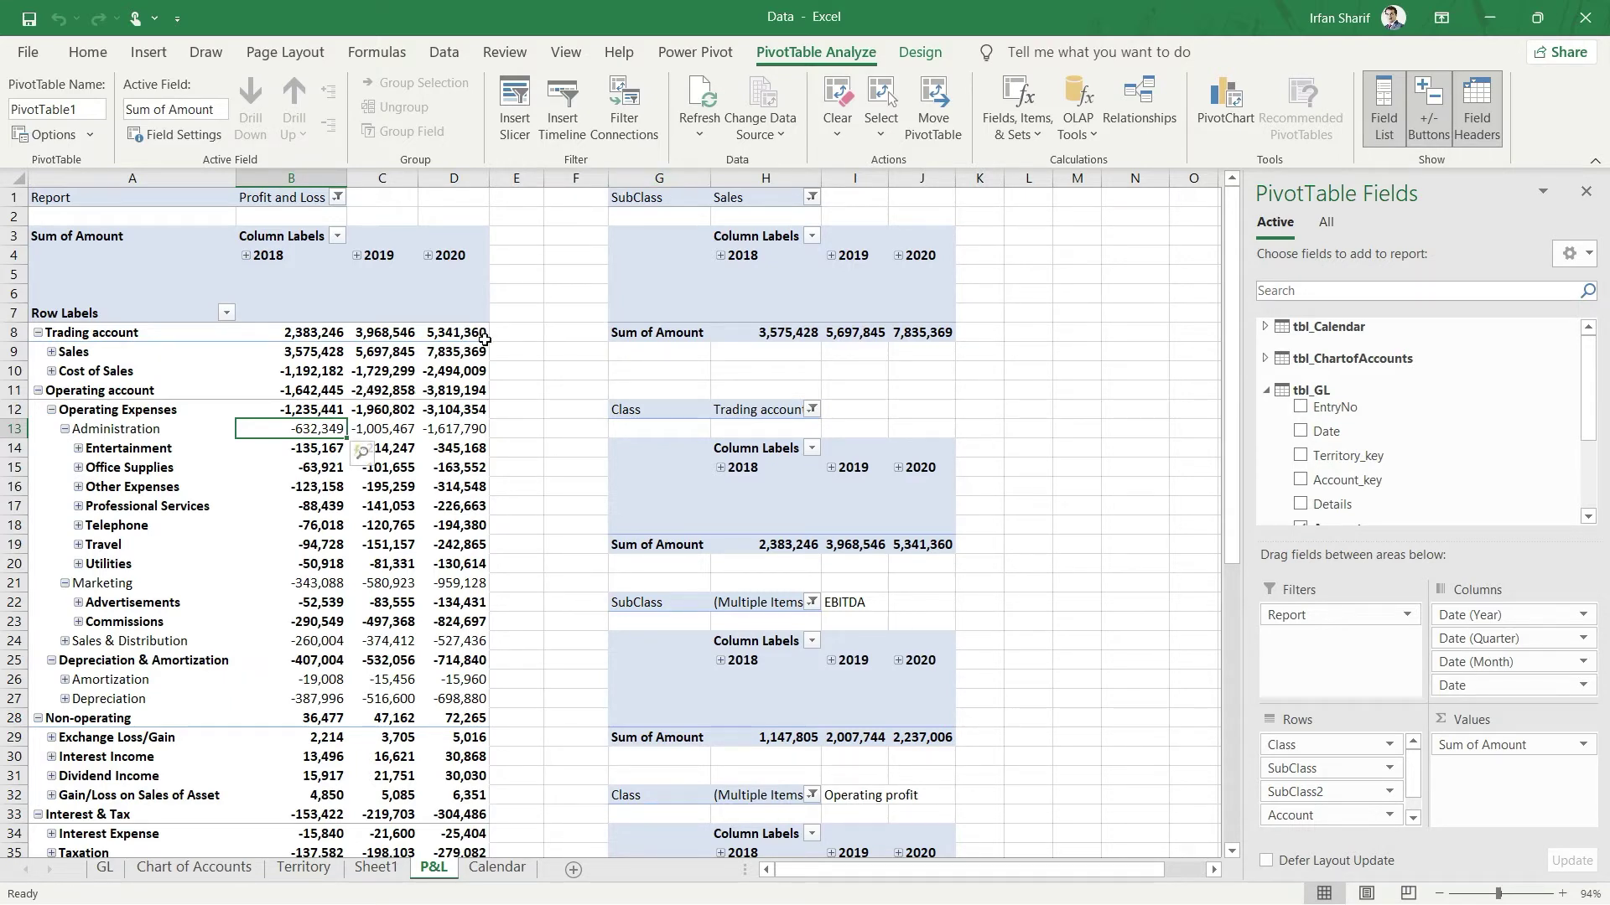
Examine the function categories and the function list available for a new Power Pivot measure, discarding the measure
{"action": "mouse_move", "coordinate": [485, 339]}
{"action": "left_click", "coordinate": [704, 57]}
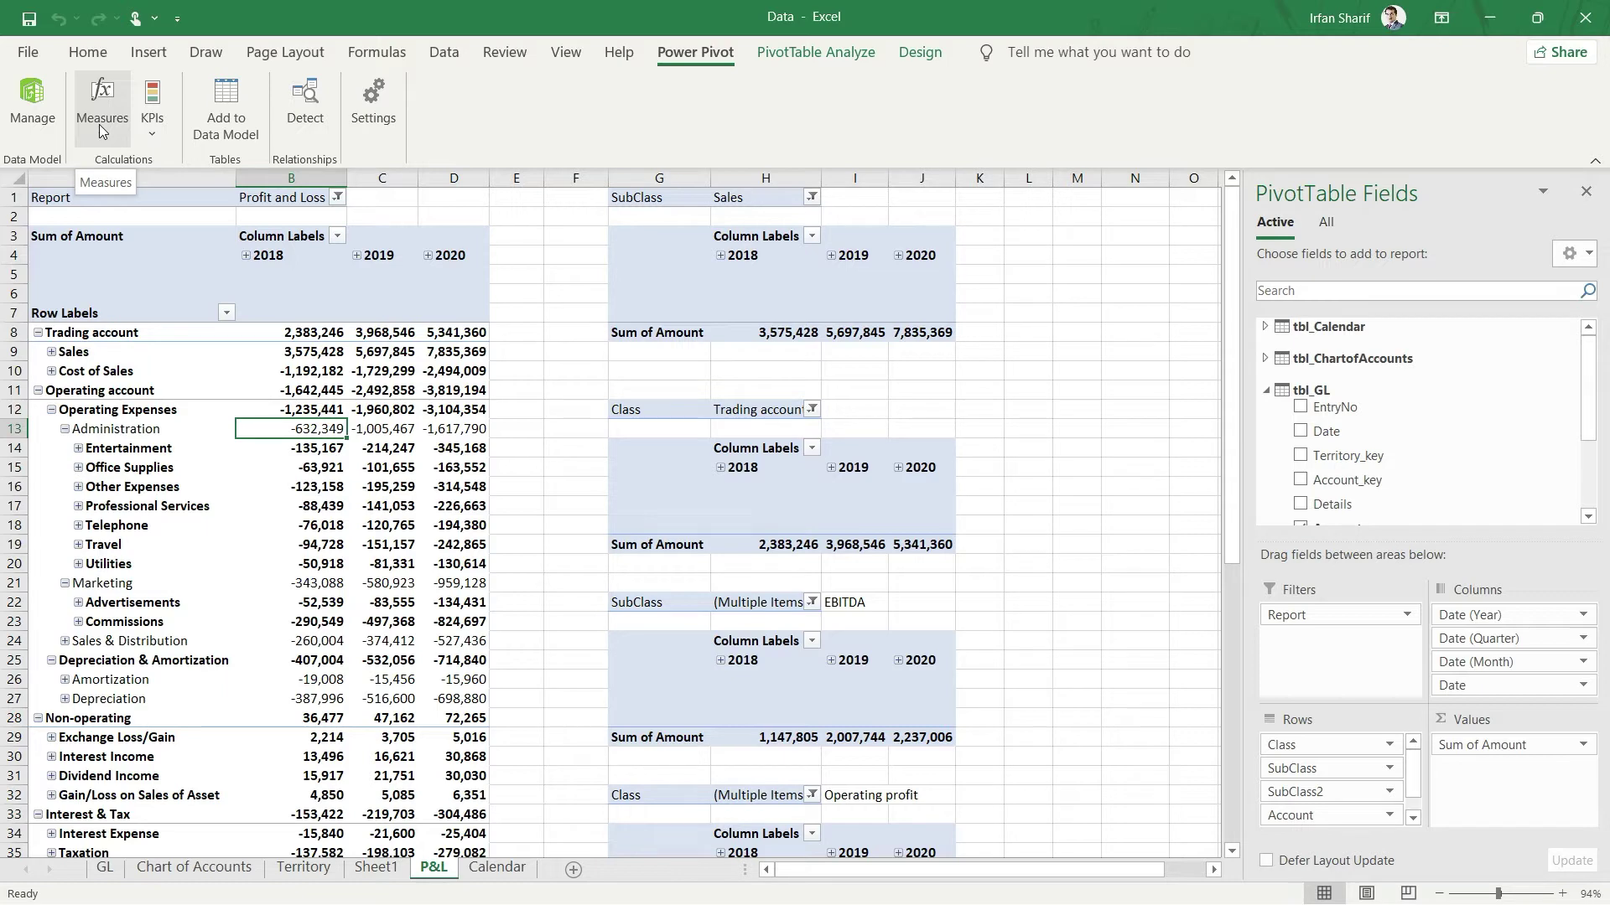
{"action": "left_click", "coordinate": [101, 130]}
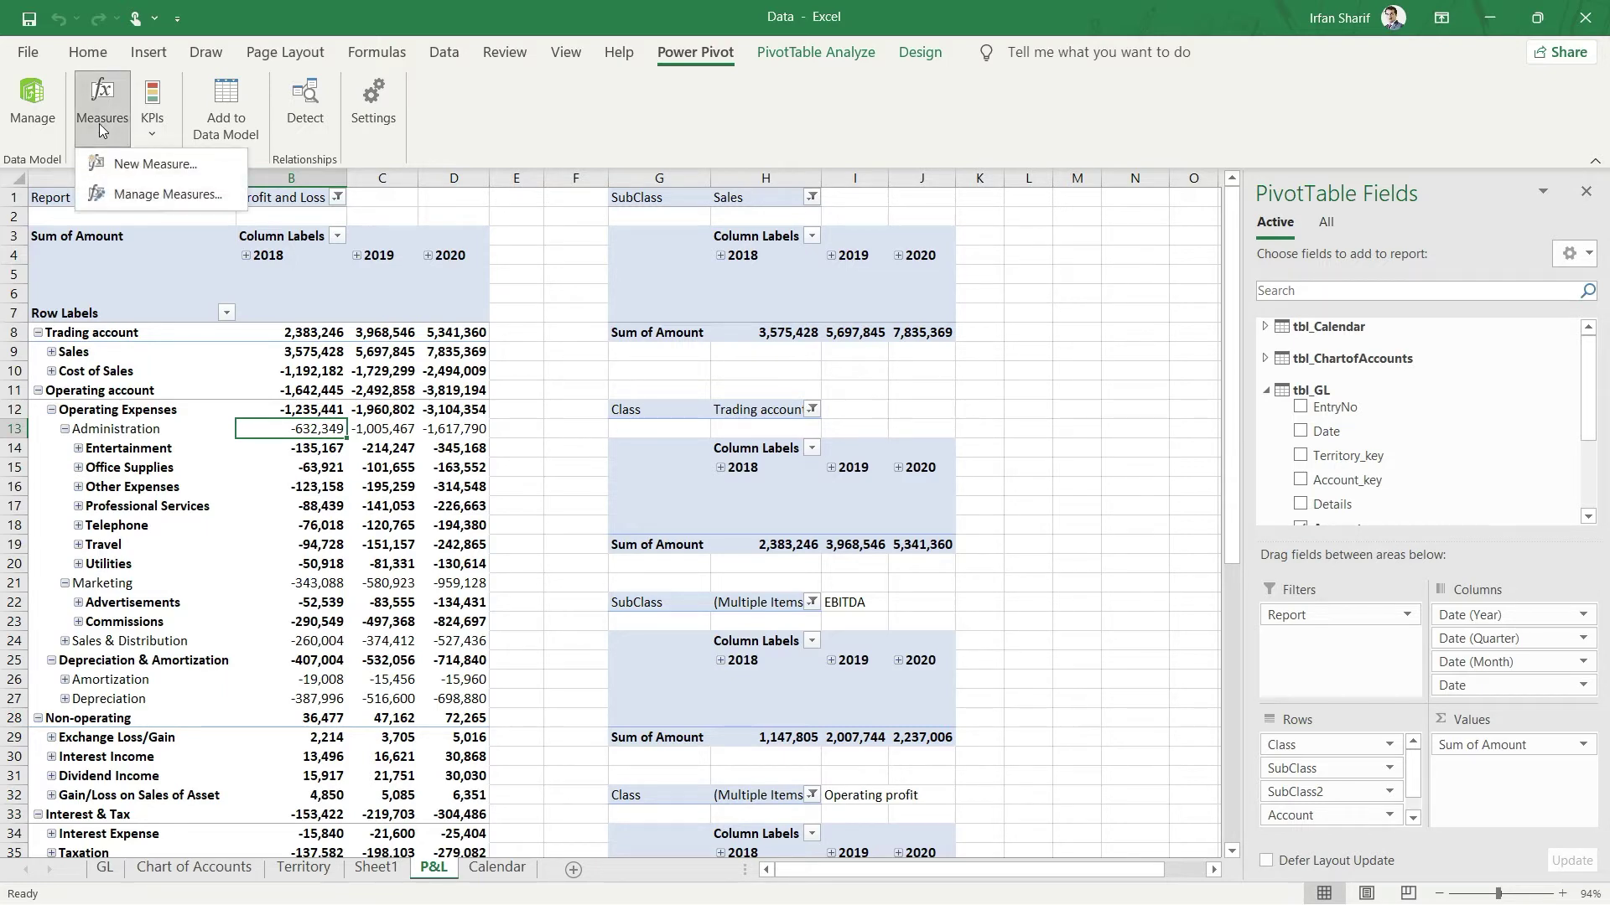
{"action": "left_click", "coordinate": [131, 163]}
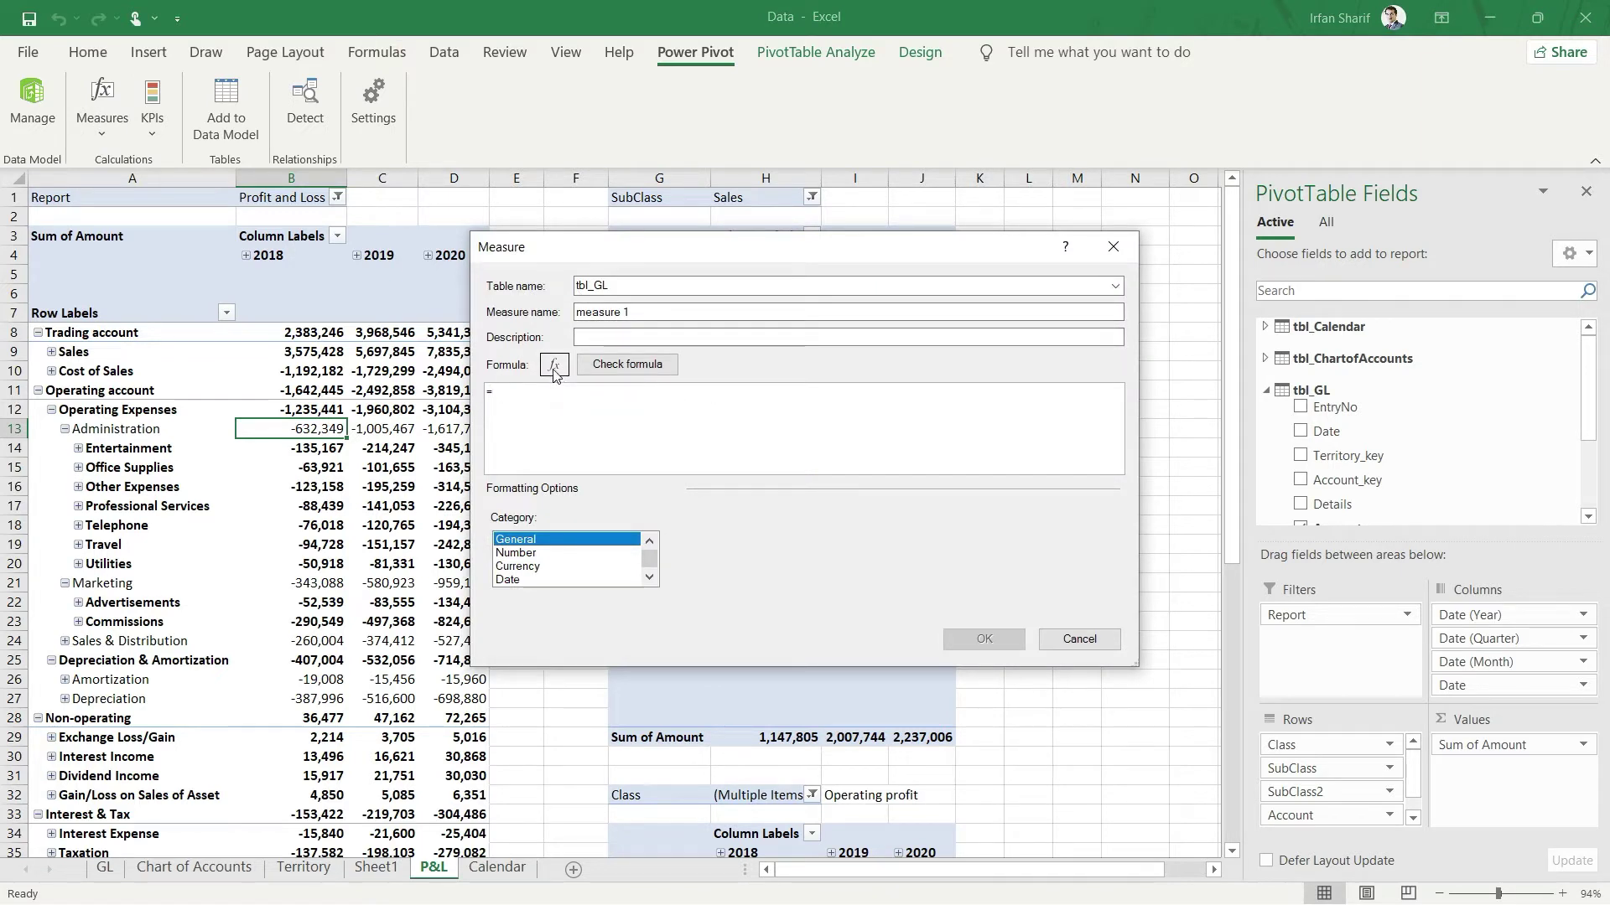
{"action": "left_click", "coordinate": [553, 369]}
{"action": "left_click", "coordinate": [919, 336]}
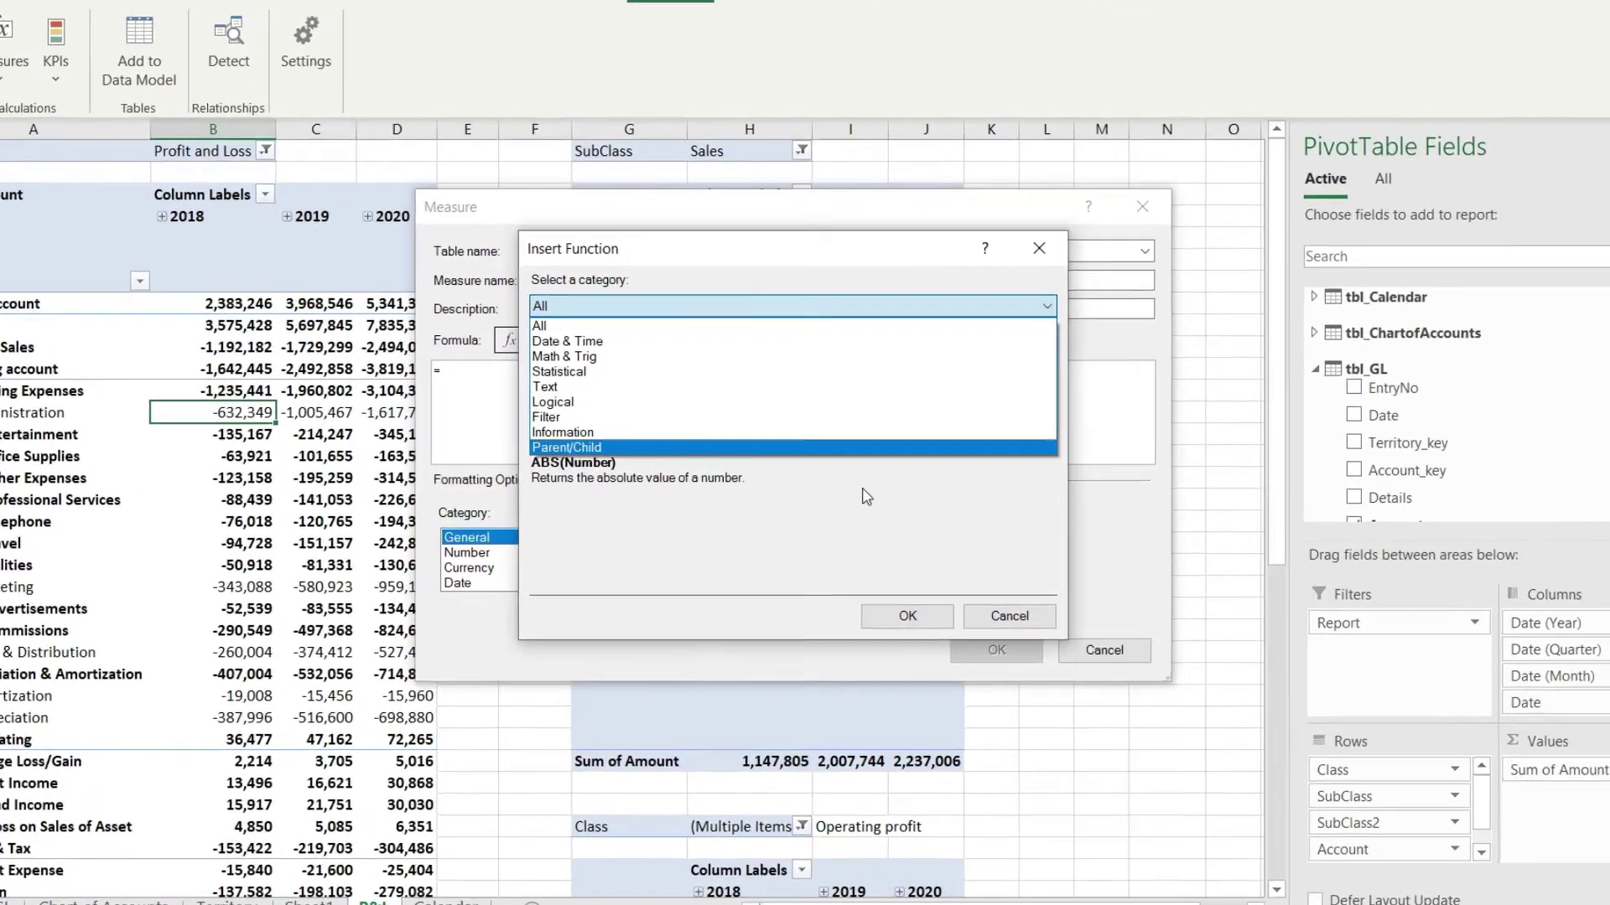
{"action": "key", "text": "Escape"}
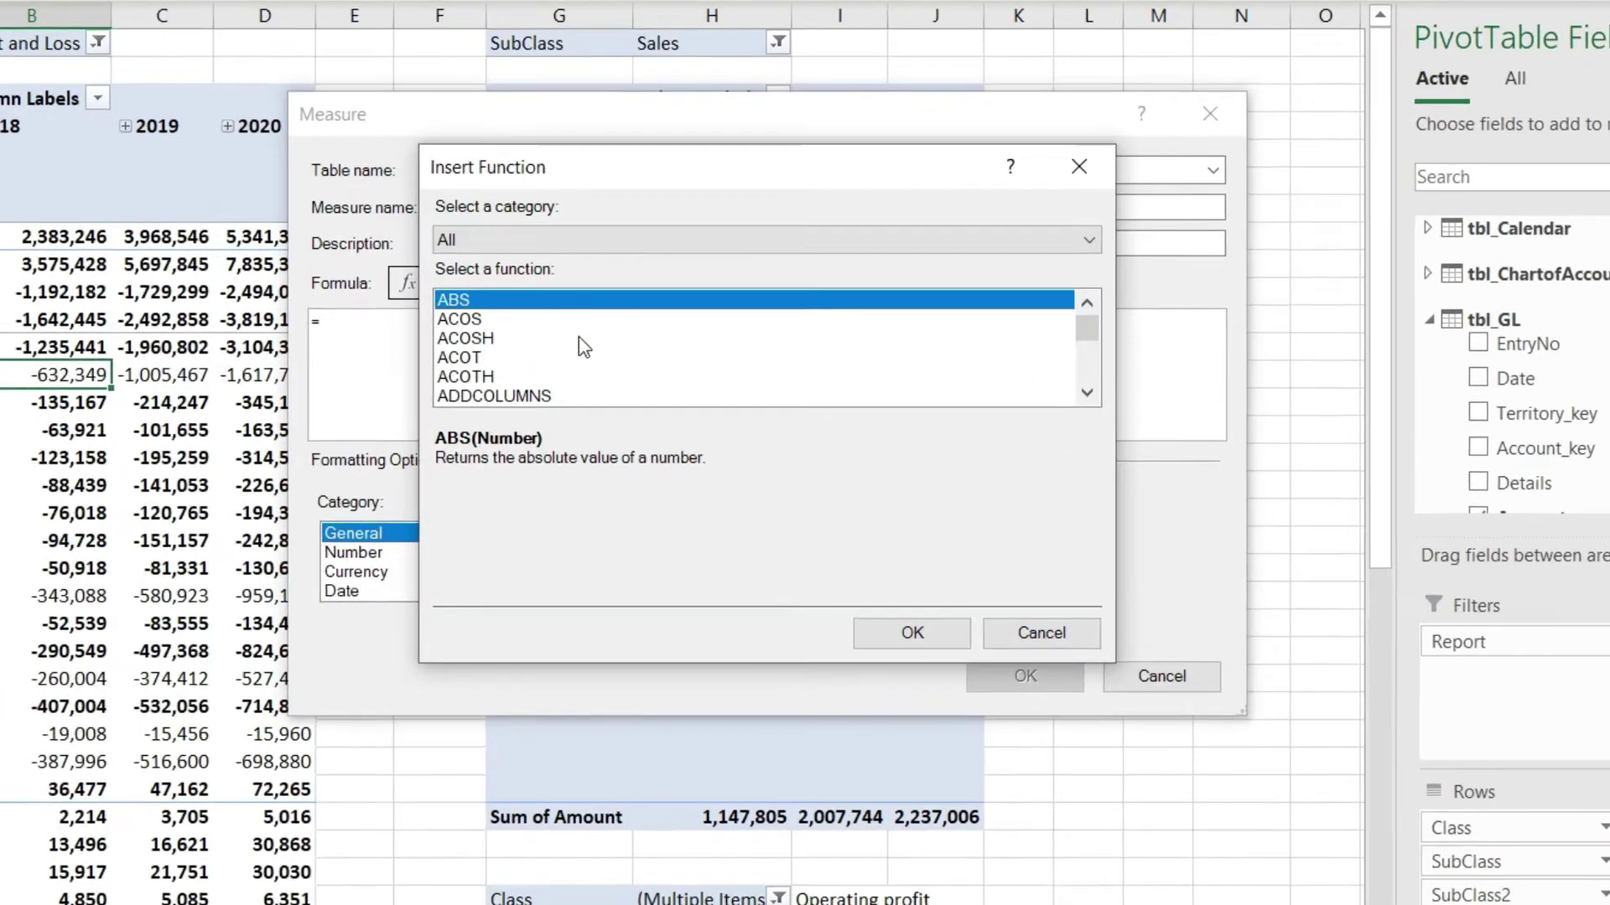
{"action": "scroll", "coordinate": [576, 338], "scroll_direction": "down", "scroll_amount": 8}
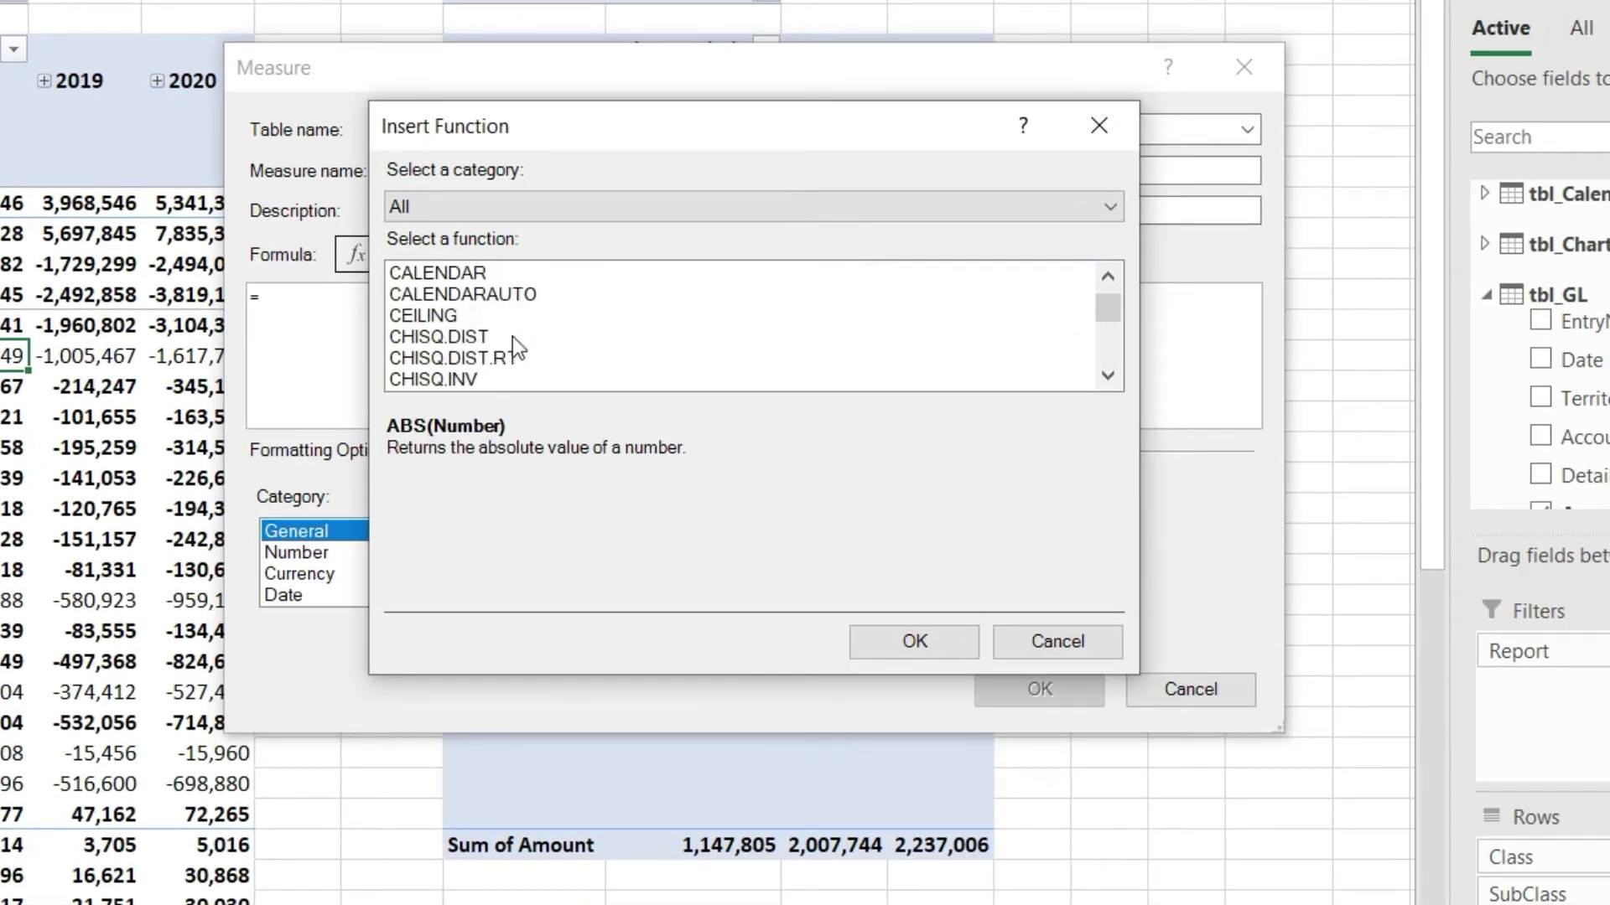
{"action": "scroll", "coordinate": [511, 336], "scroll_direction": "down", "scroll_amount": 10}
{"action": "scroll", "coordinate": [570, 352], "scroll_direction": "down", "scroll_amount": 8}
{"action": "scroll", "coordinate": [499, 365], "scroll_direction": "down", "scroll_amount": 5}
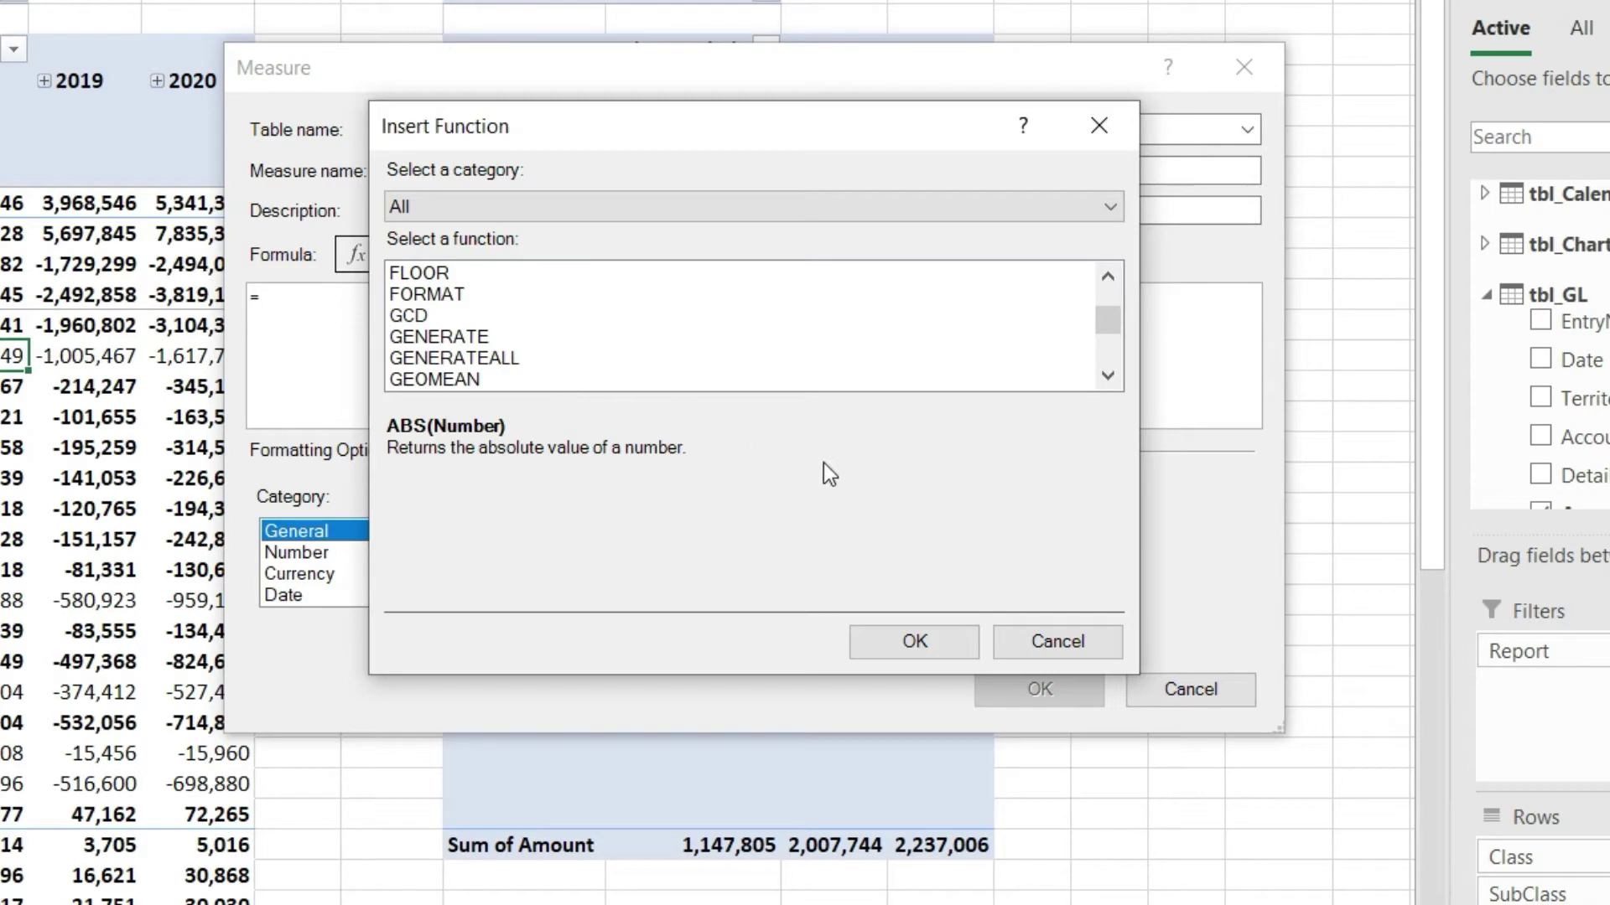
{"action": "left_click", "coordinate": [1058, 643]}
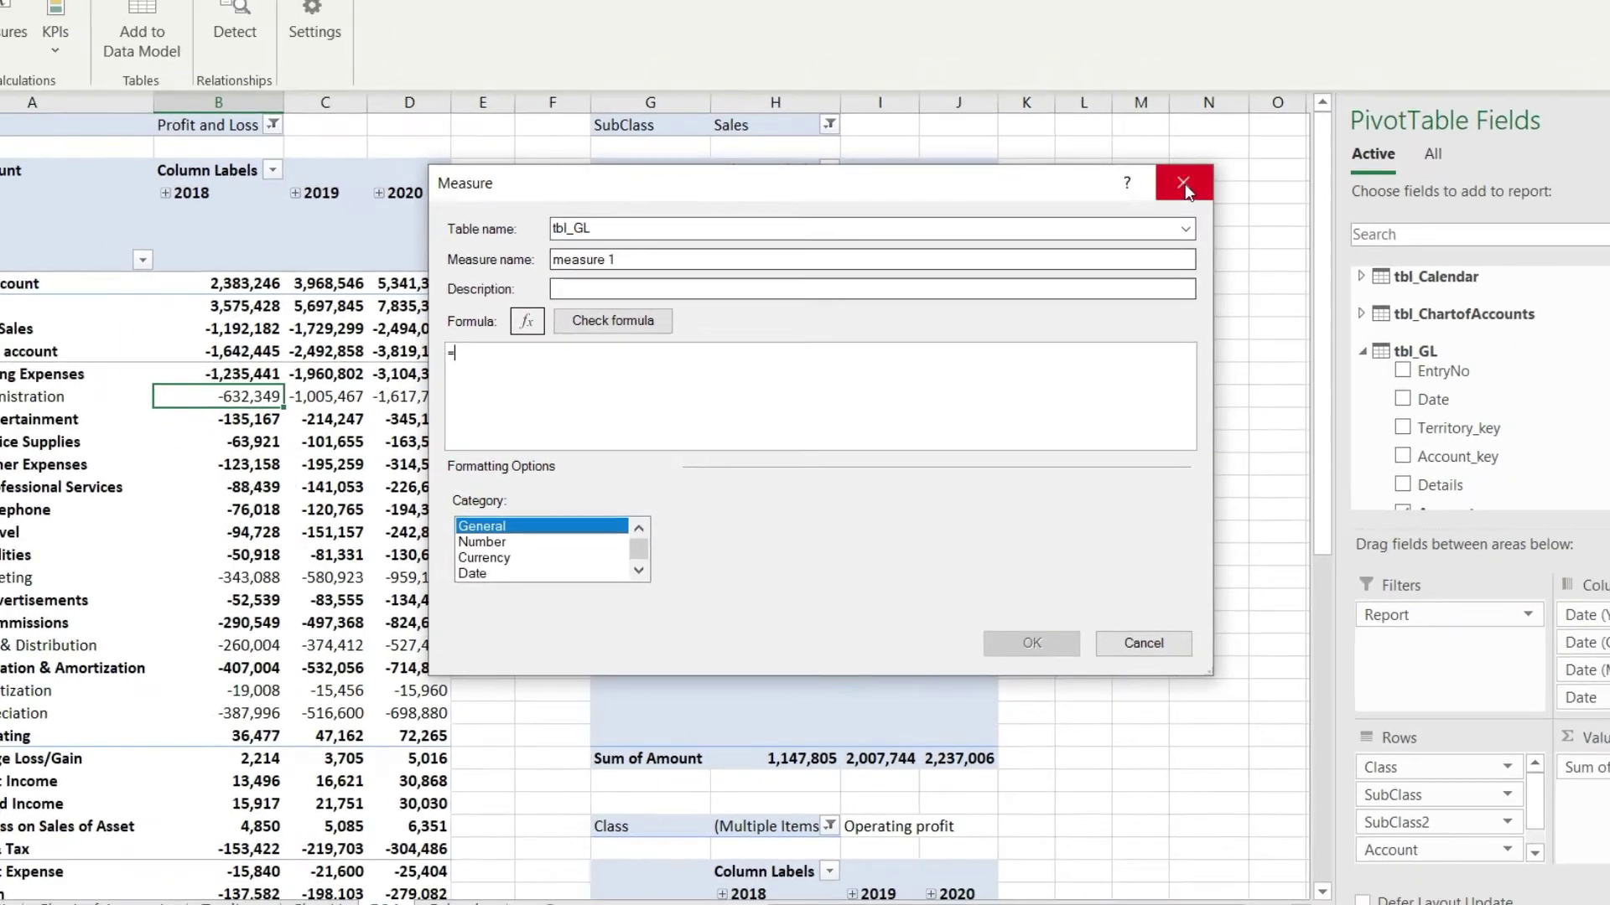
{"action": "left_click", "coordinate": [1241, 71]}
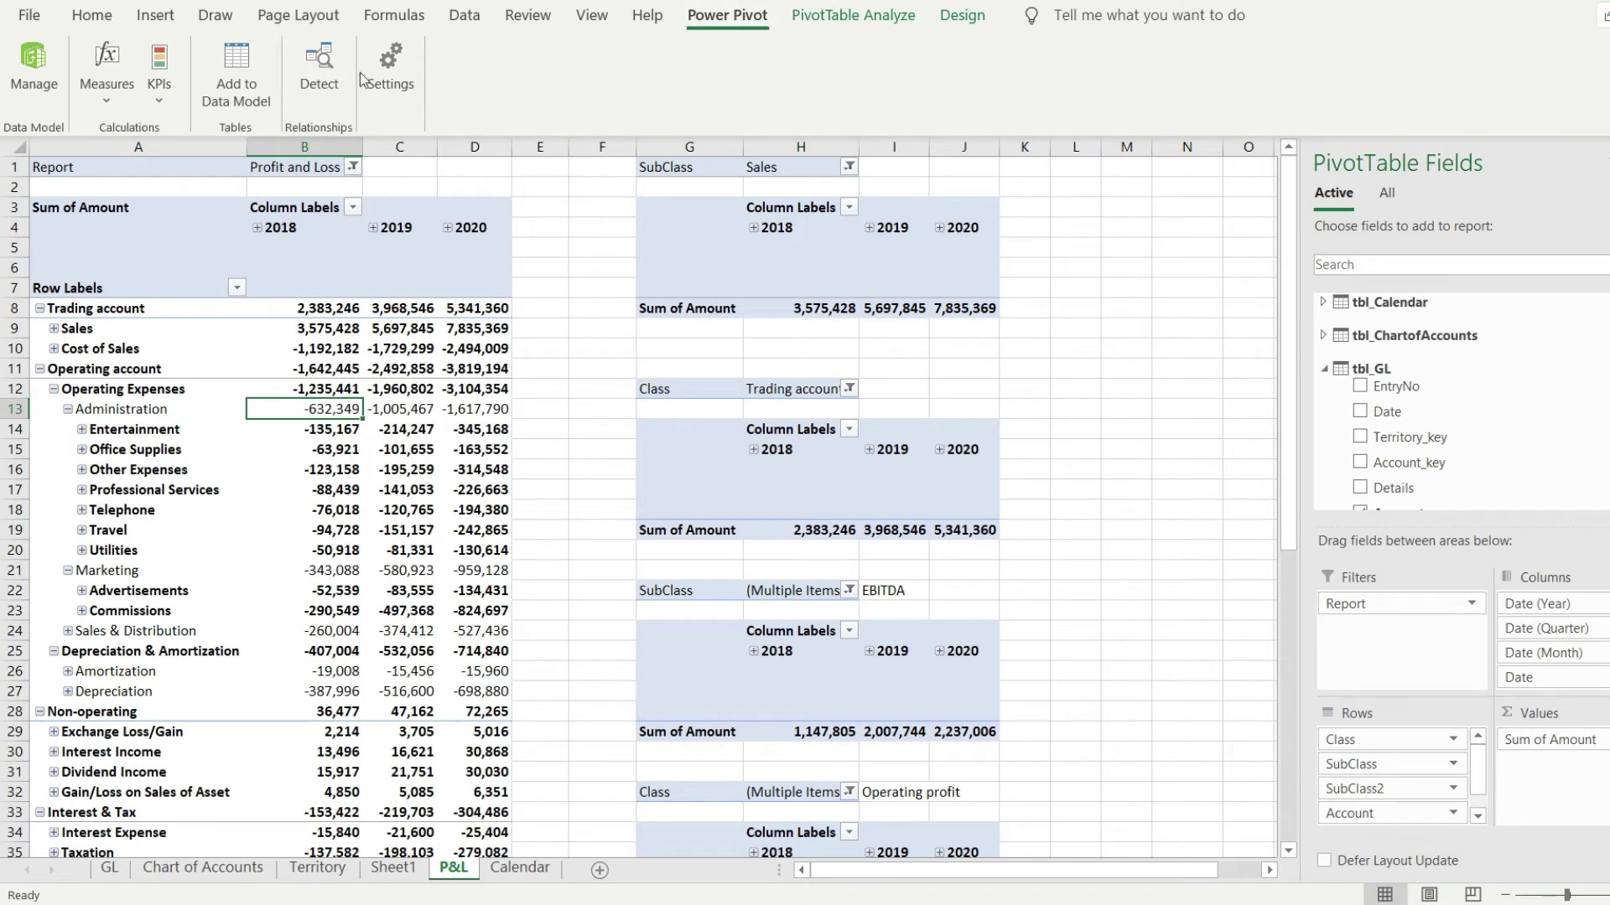
Start a new Power Pivot measure and assign it to the tbl_GL table
{"action": "left_click", "coordinate": [89, 83]}
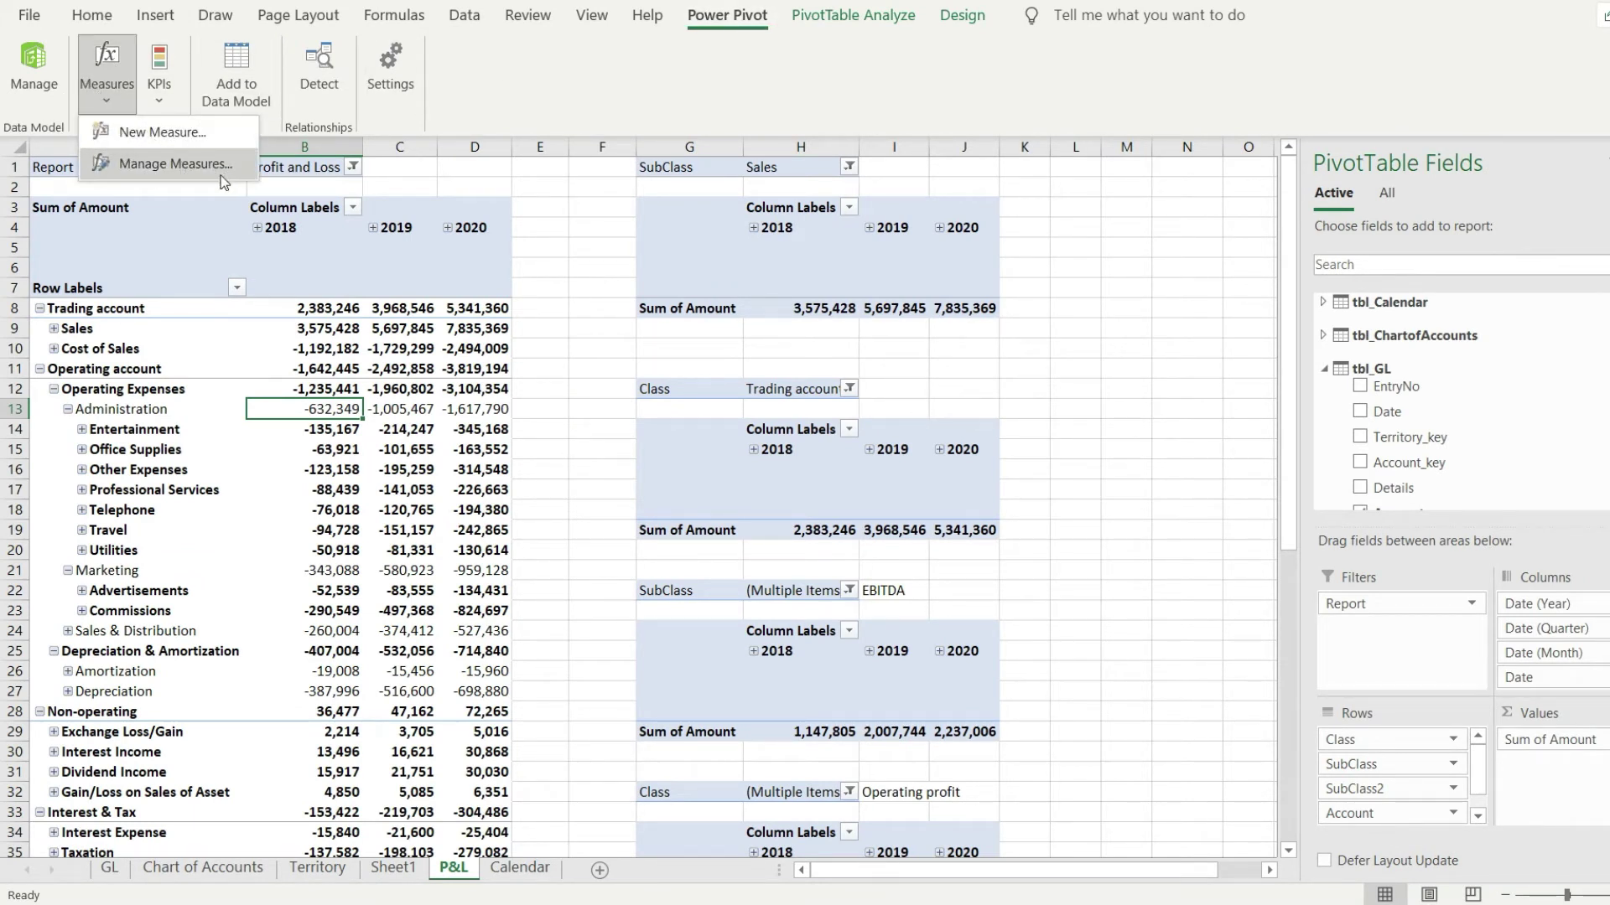
{"action": "left_click", "coordinate": [159, 141]}
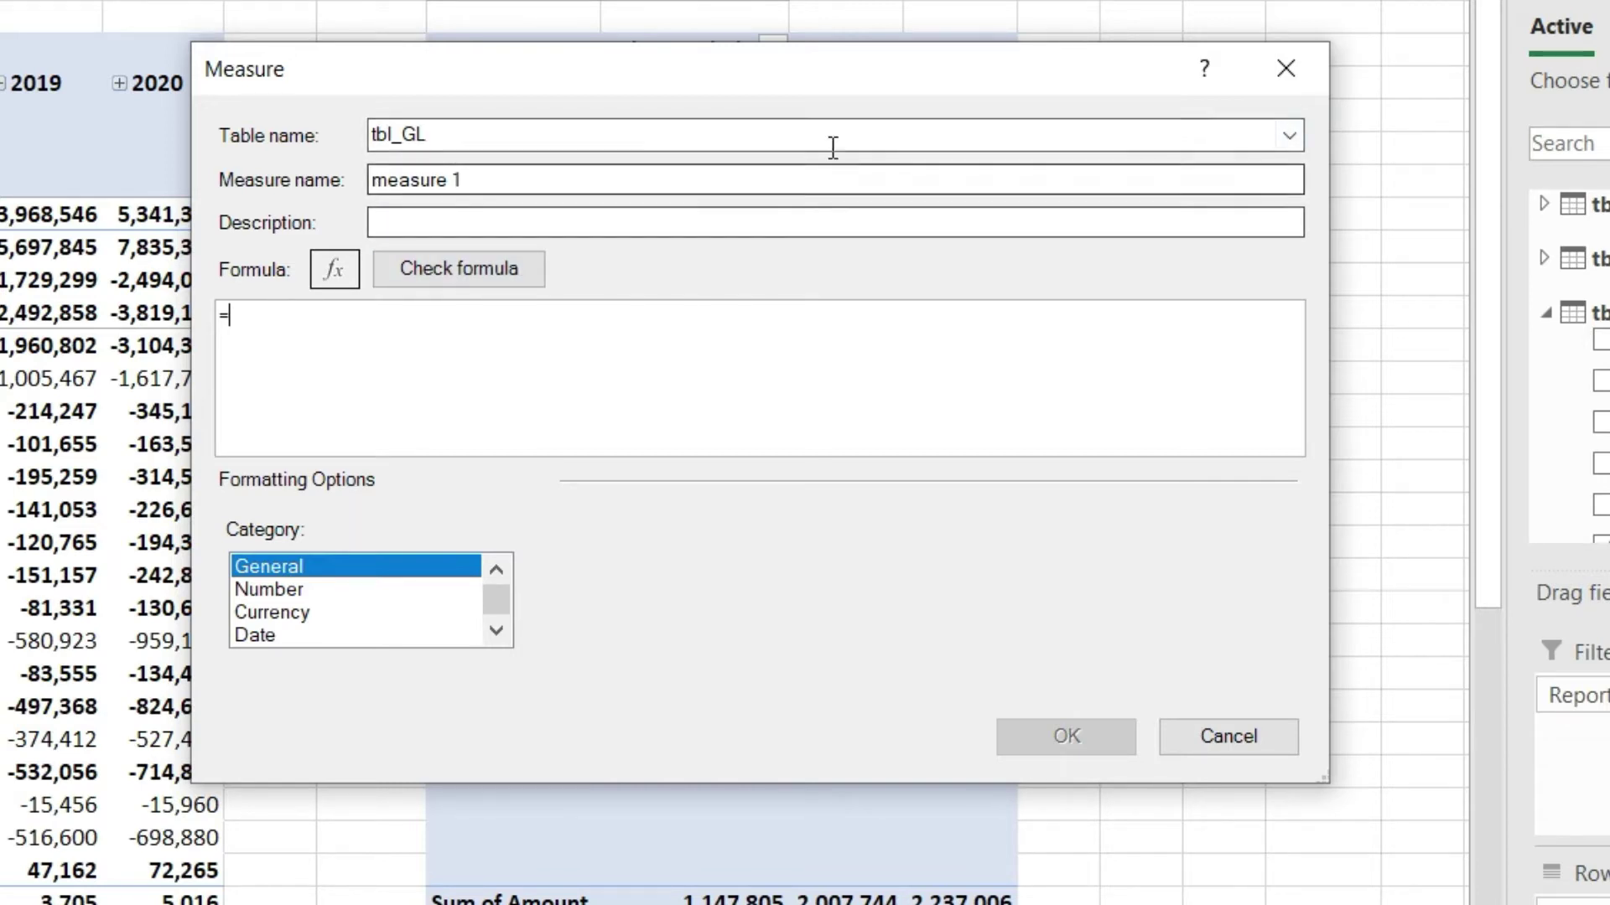
{"action": "left_click", "coordinate": [1289, 135]}
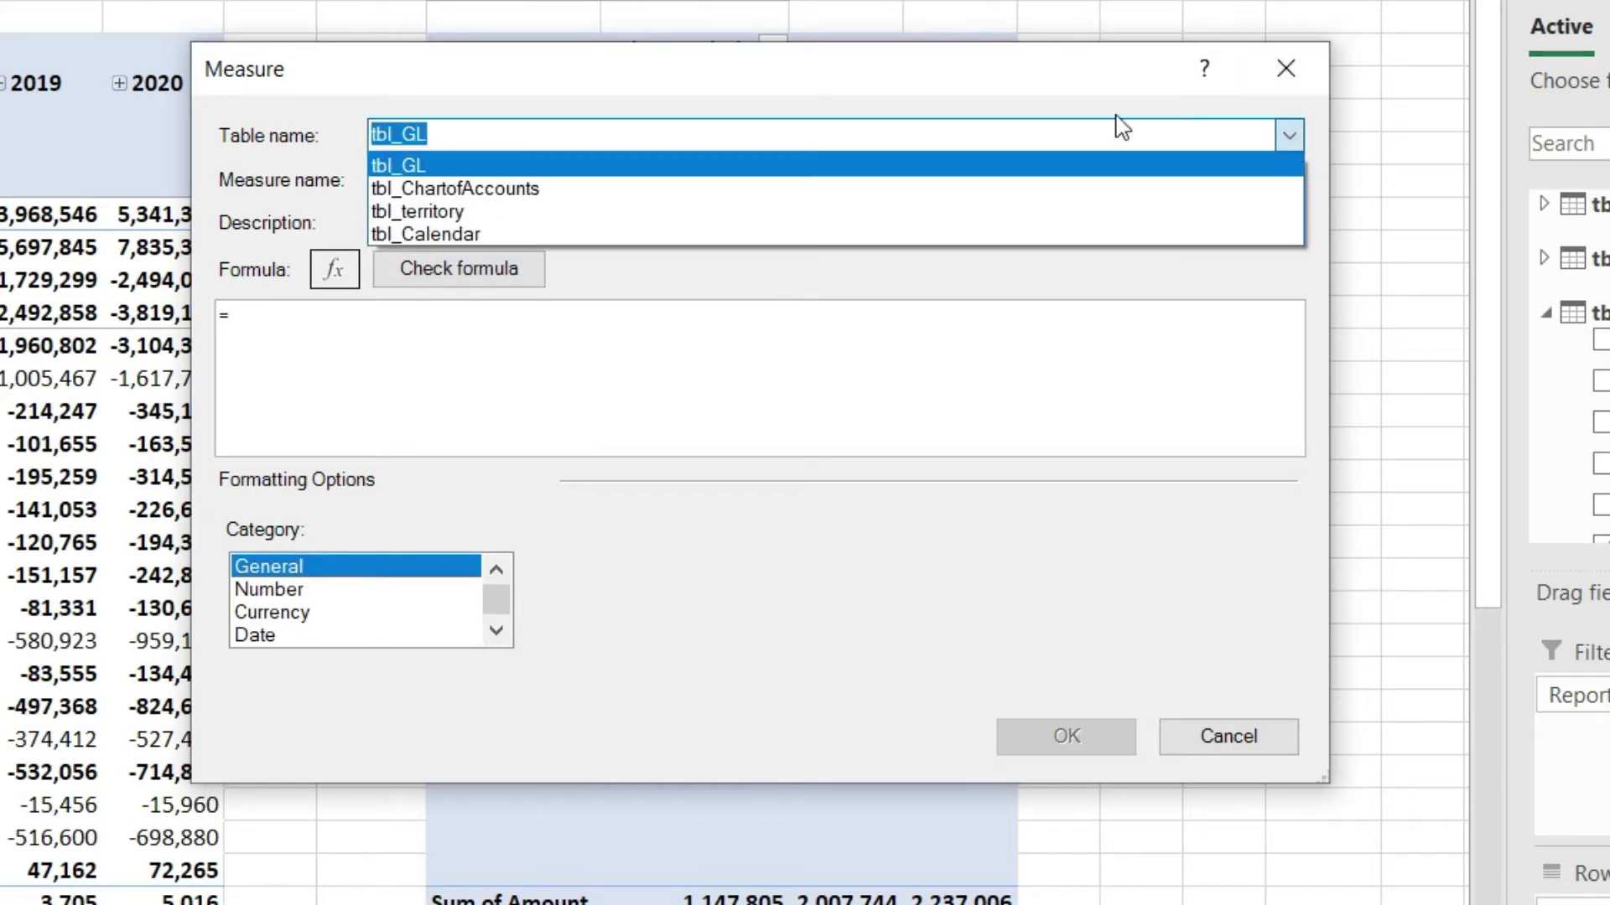
{"action": "left_click", "coordinate": [618, 170]}
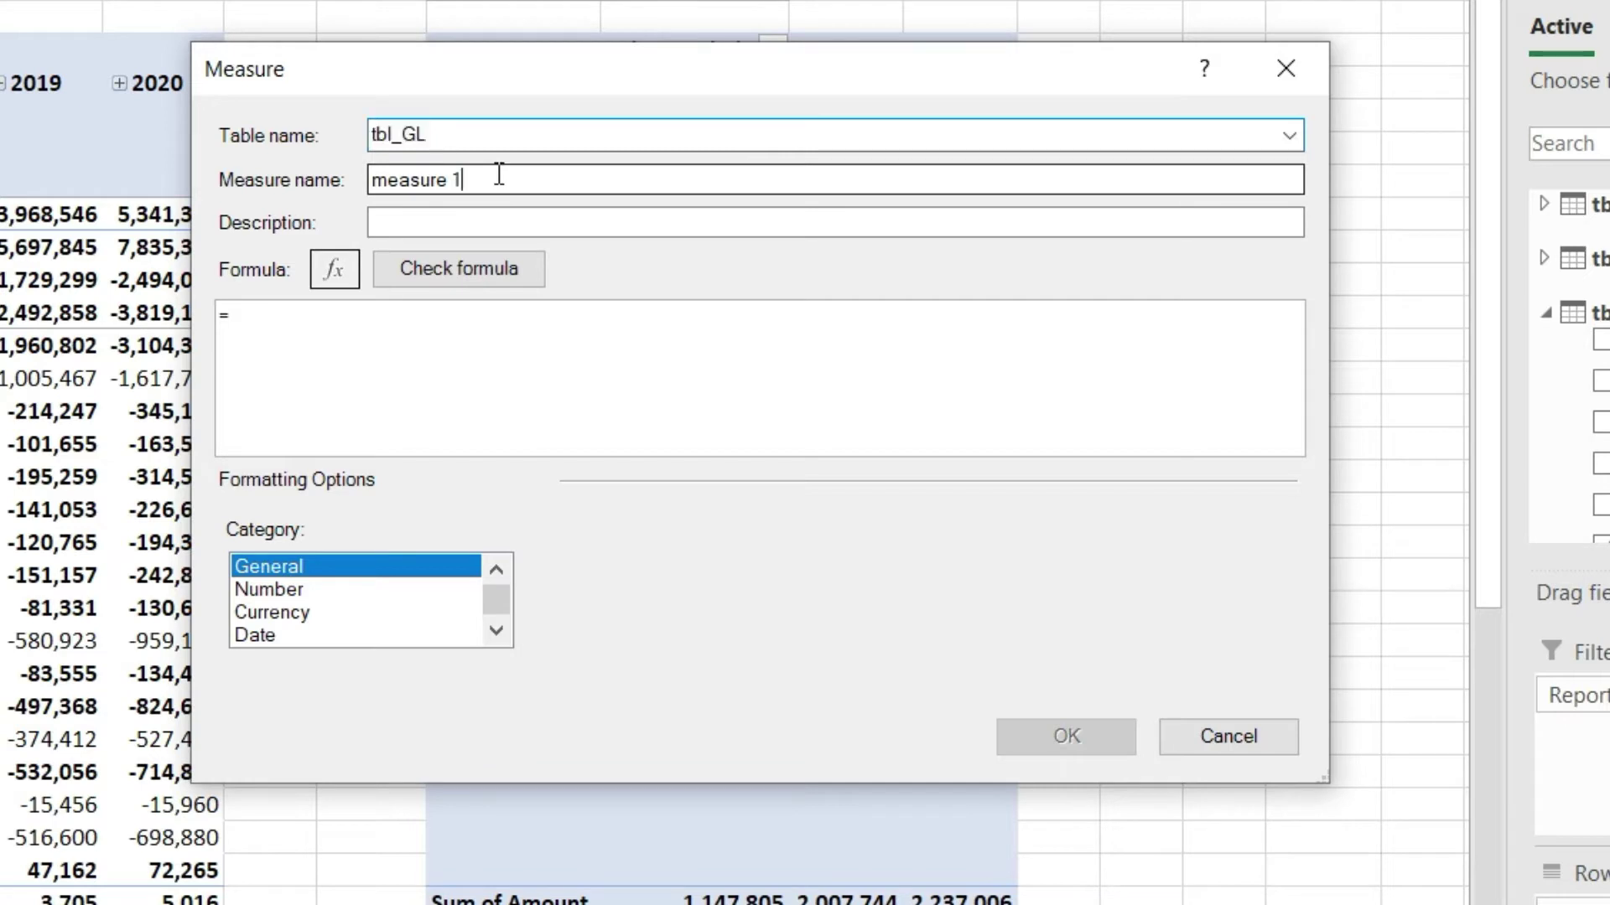
Replace the default measure name with Total_Value and begin its formula with the SUM function
{"action": "left_click_drag", "start_coordinate": [498, 180], "coordinate": [346, 149]}
{"action": "key", "text": "BackSpace"}
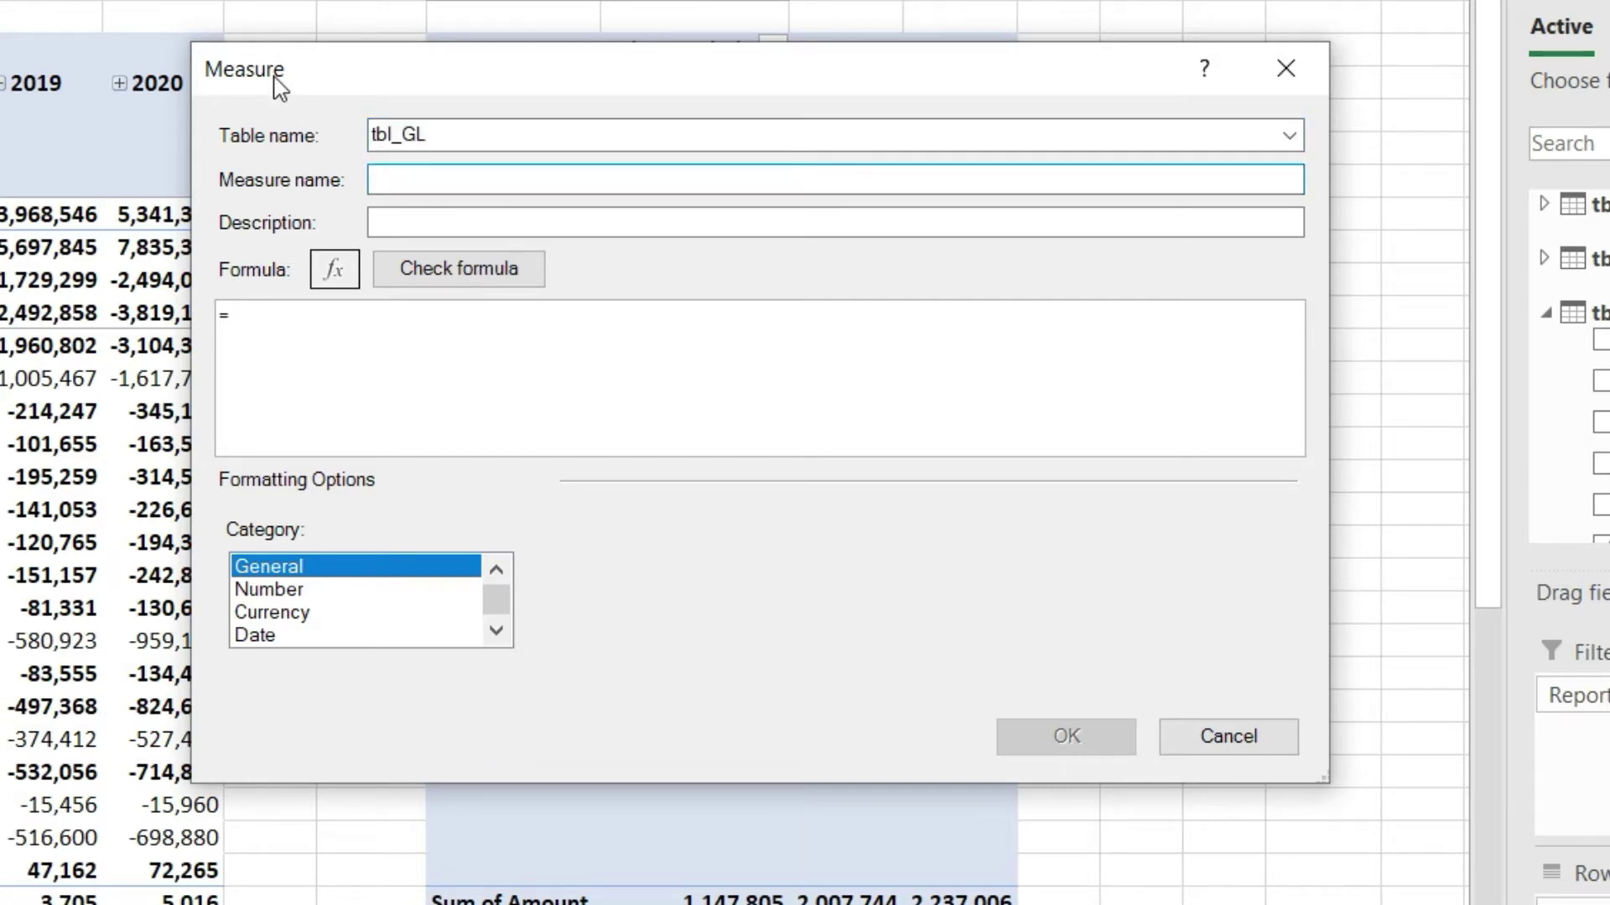
{"action": "type", "text": "S"}
{"action": "key", "text": "BackSpace"}
{"action": "type", "text": "total"}
{"action": "key", "text": "BackSpace"}
{"action": "key", "text": "BackSpace"}
{"action": "key", "text": "BackSpace"}
{"action": "key", "text": "BackSpace"}
{"action": "key", "text": "BackSpace"}
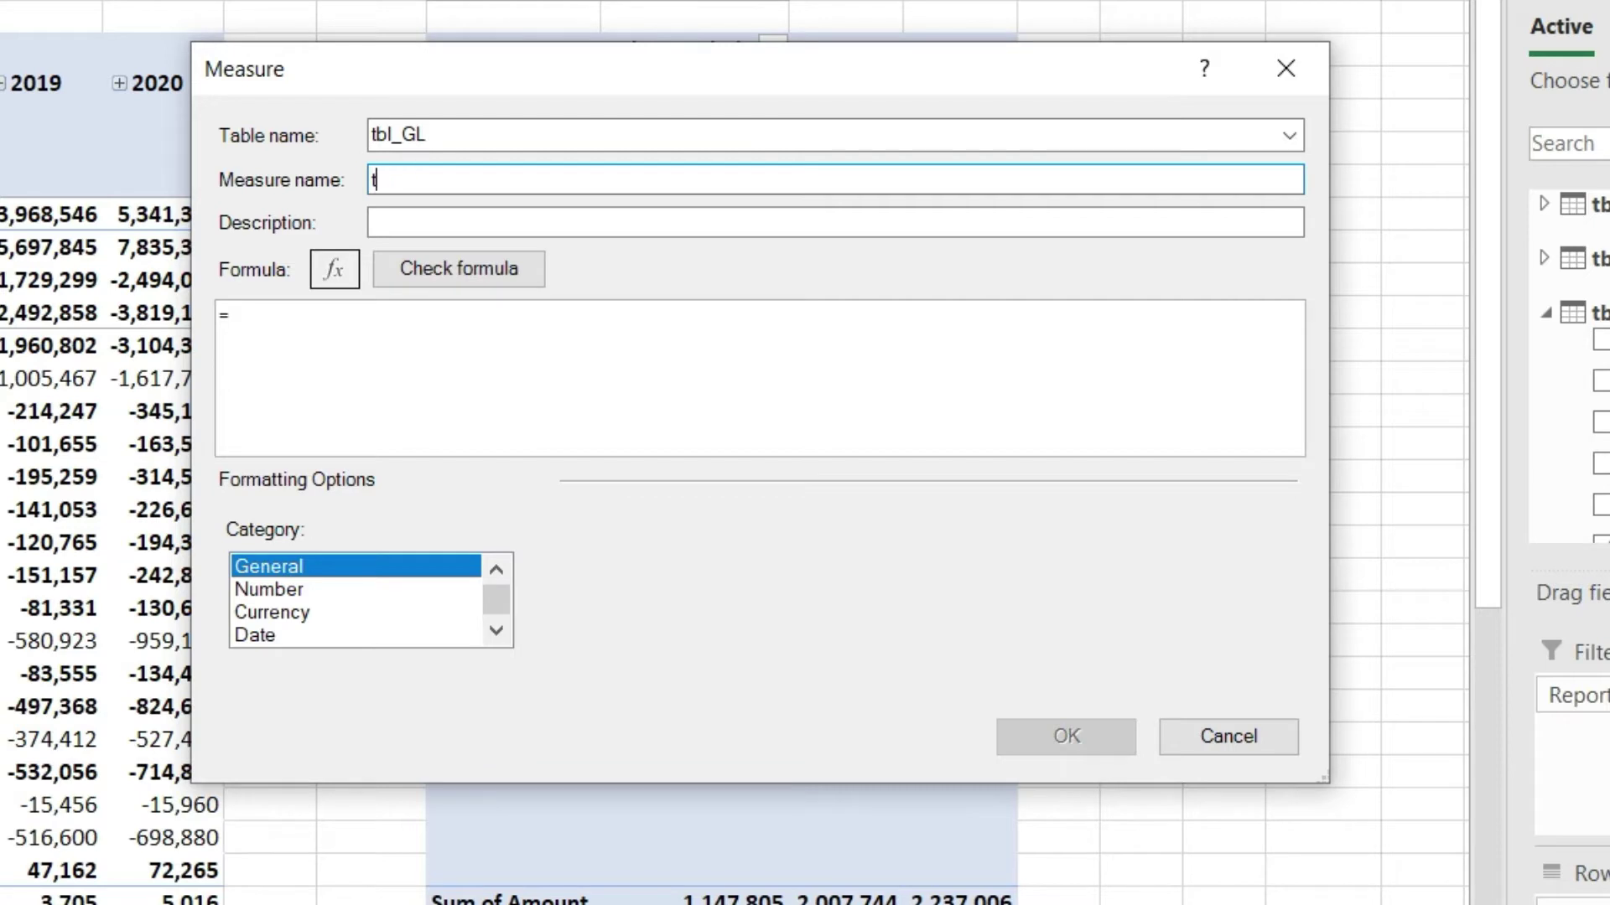
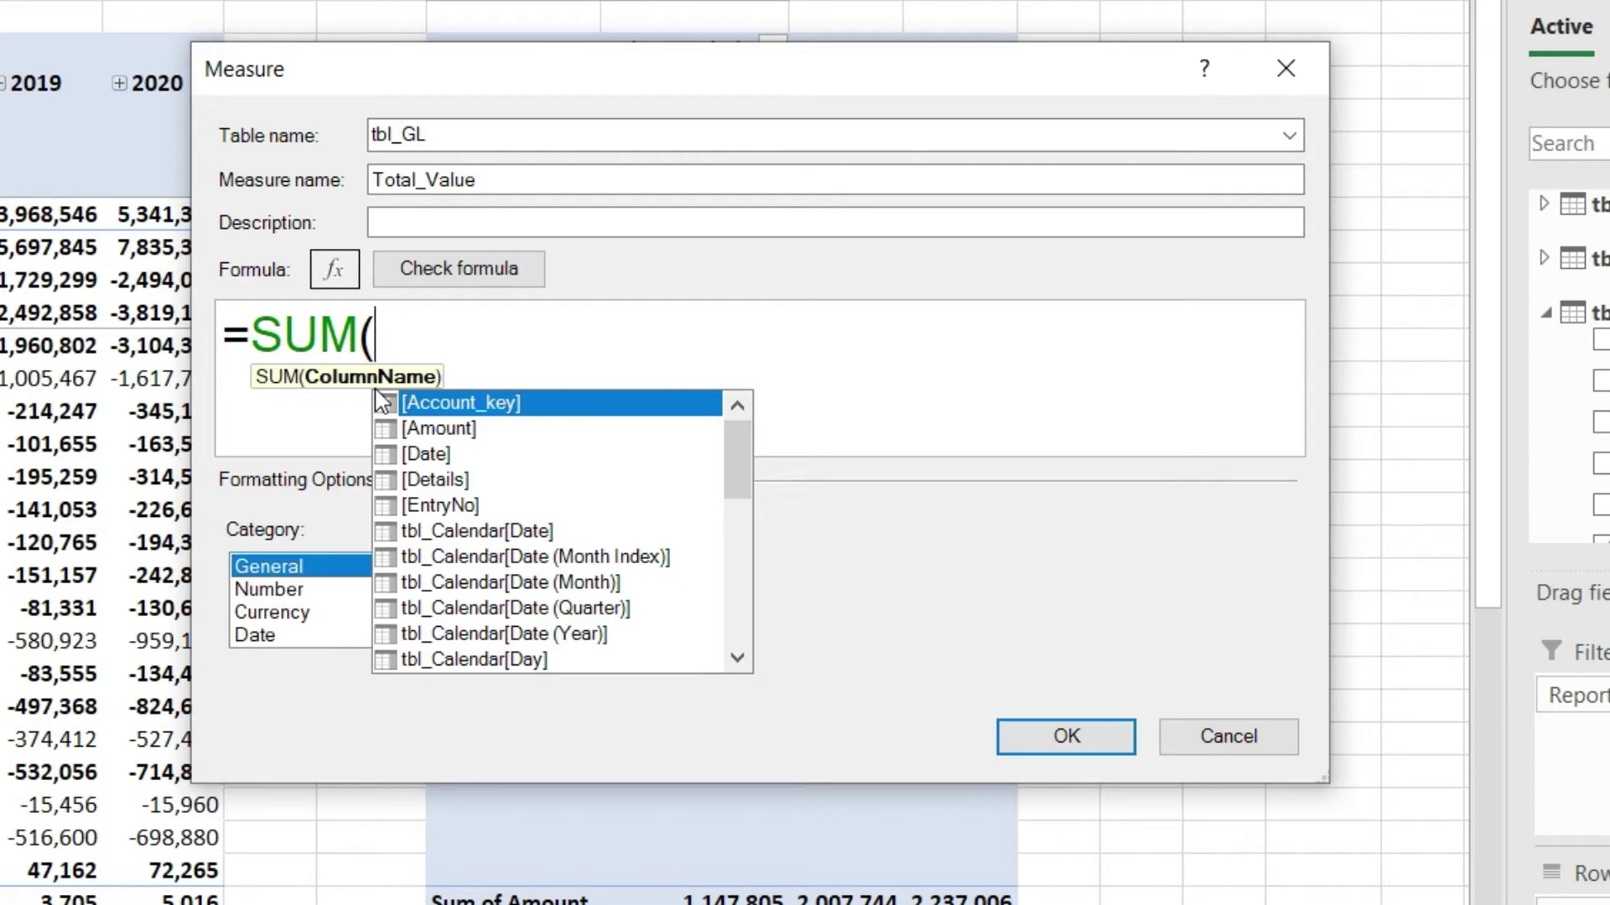
Look through the table columns offered as the argument of the SUM formula
{"action": "left_click", "coordinate": [732, 447]}
{"action": "left_click_drag", "start_coordinate": [731, 445], "coordinate": [731, 516]}
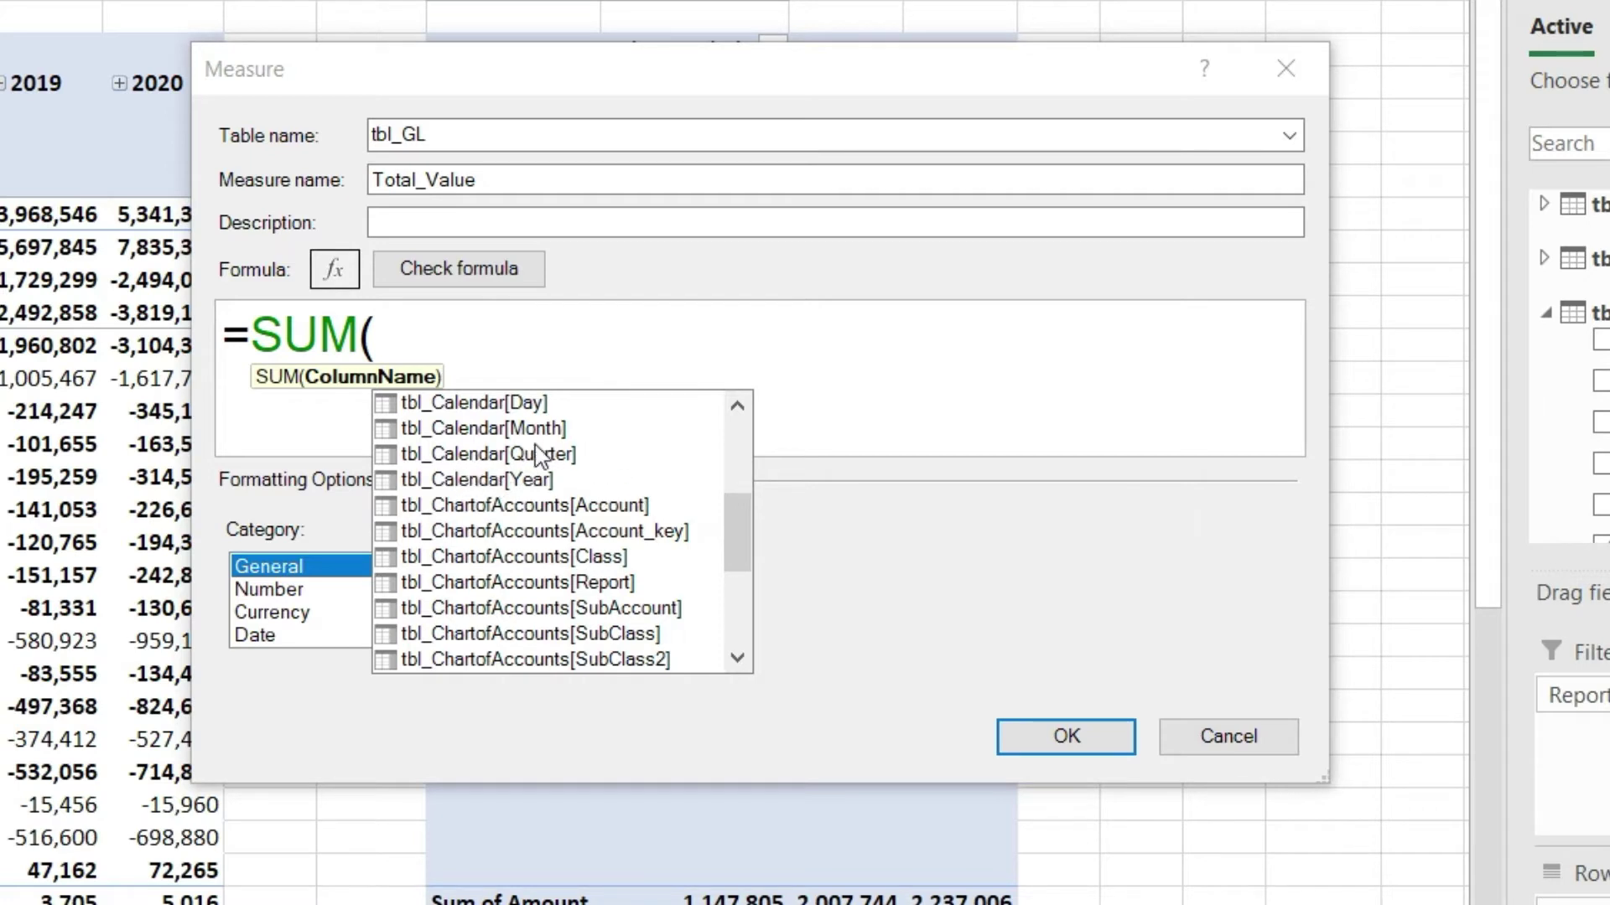
{"action": "left_click_drag", "start_coordinate": [742, 540], "coordinate": [448, 496]}
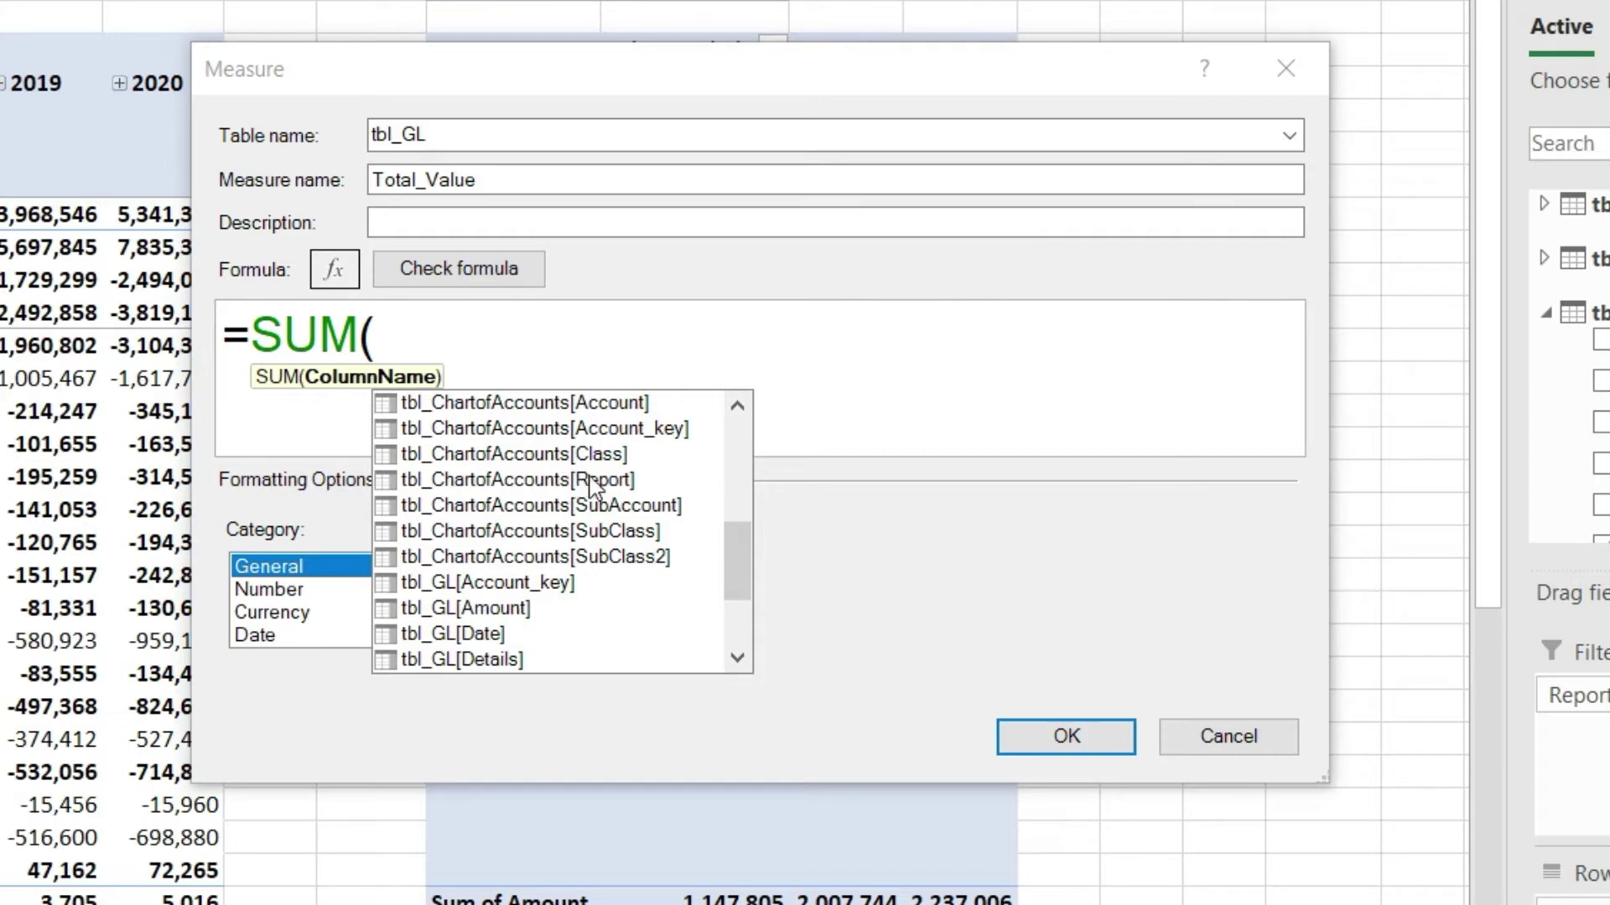
{"action": "left_click_drag", "start_coordinate": [745, 544], "coordinate": [769, 417]}
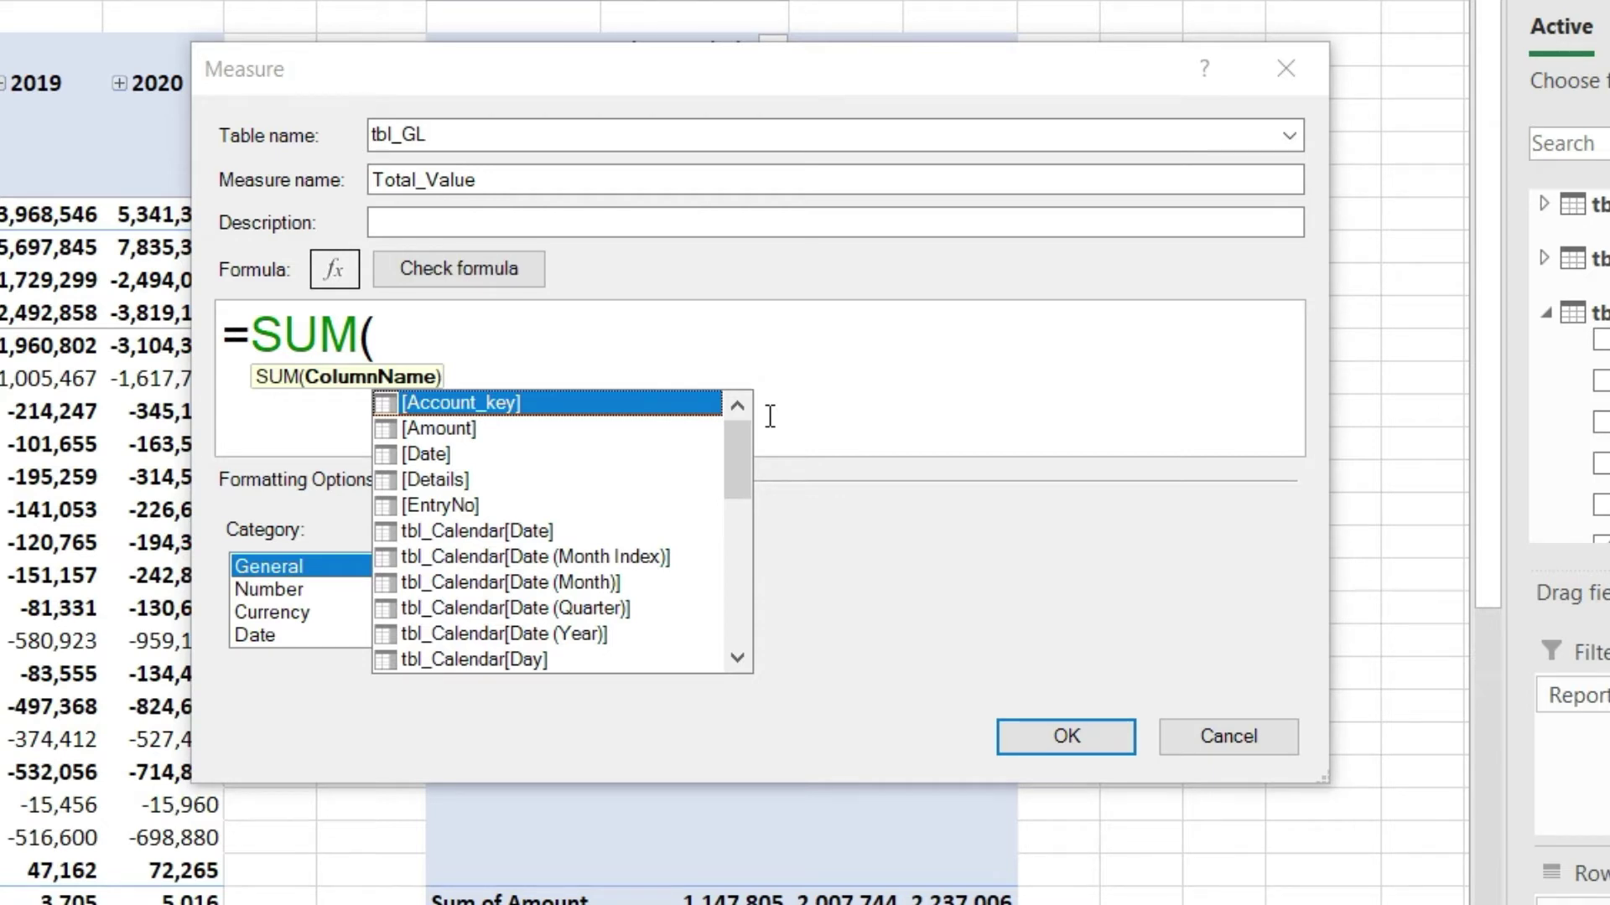
{"action": "left_click", "coordinate": [565, 325]}
{"action": "type", "text": "value"}
{"action": "key", "text": "BackSpace"}
{"action": "key", "text": "BackSpace"}
{"action": "key", "text": "BackSpace"}
{"action": "key", "text": "BackSpace"}
{"action": "key", "text": "BackSpace"}
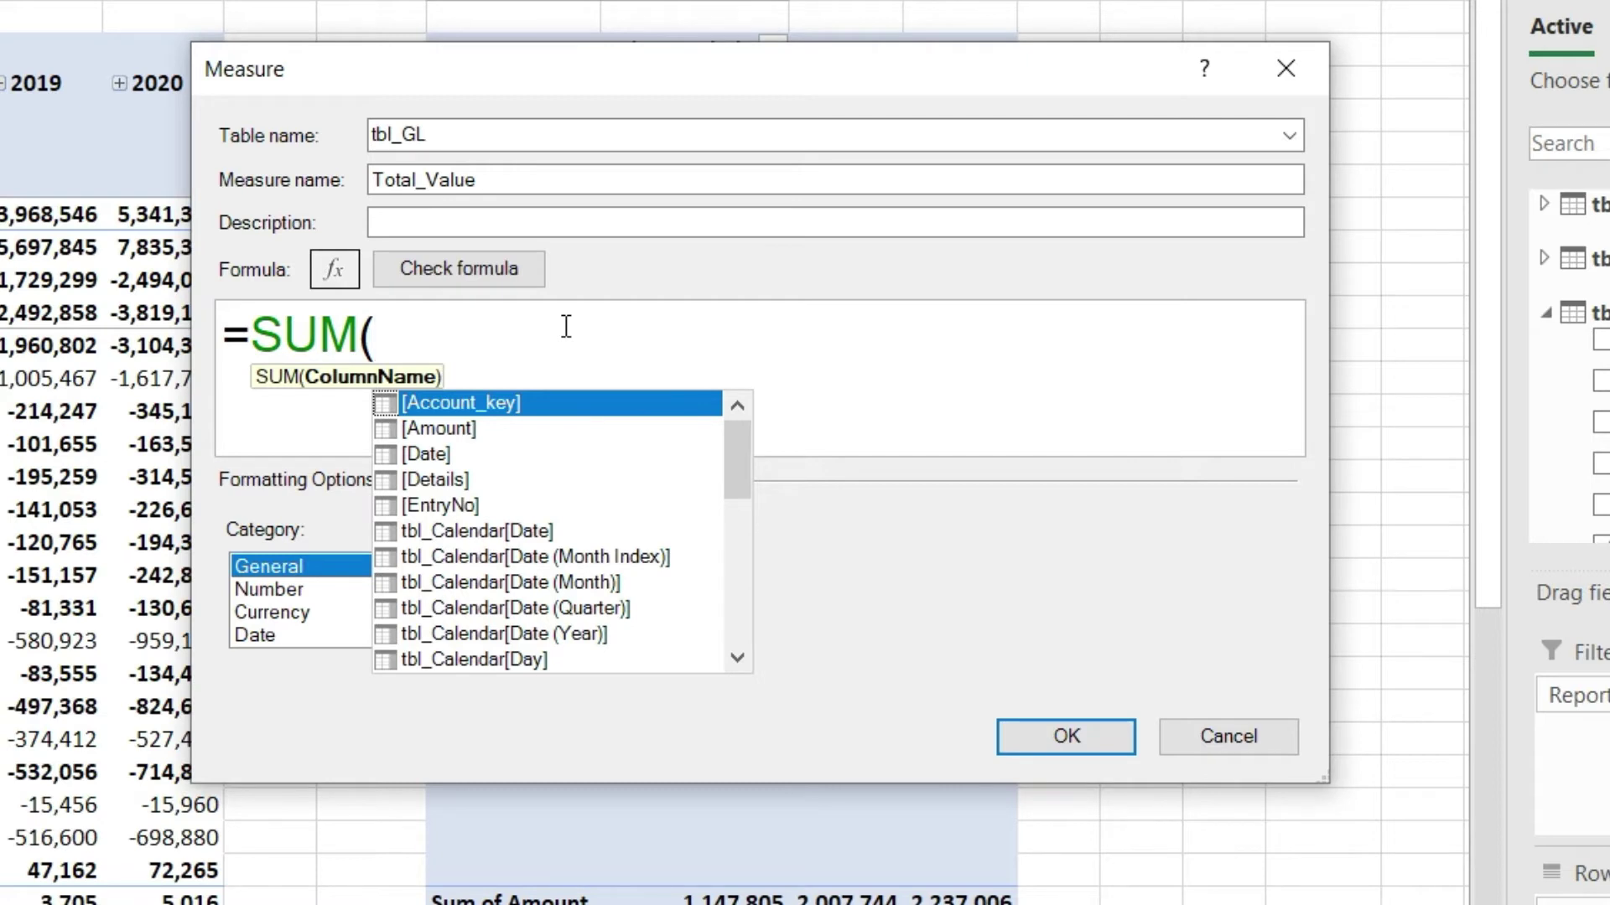
{"action": "left_click_drag", "start_coordinate": [729, 448], "coordinate": [638, 587]}
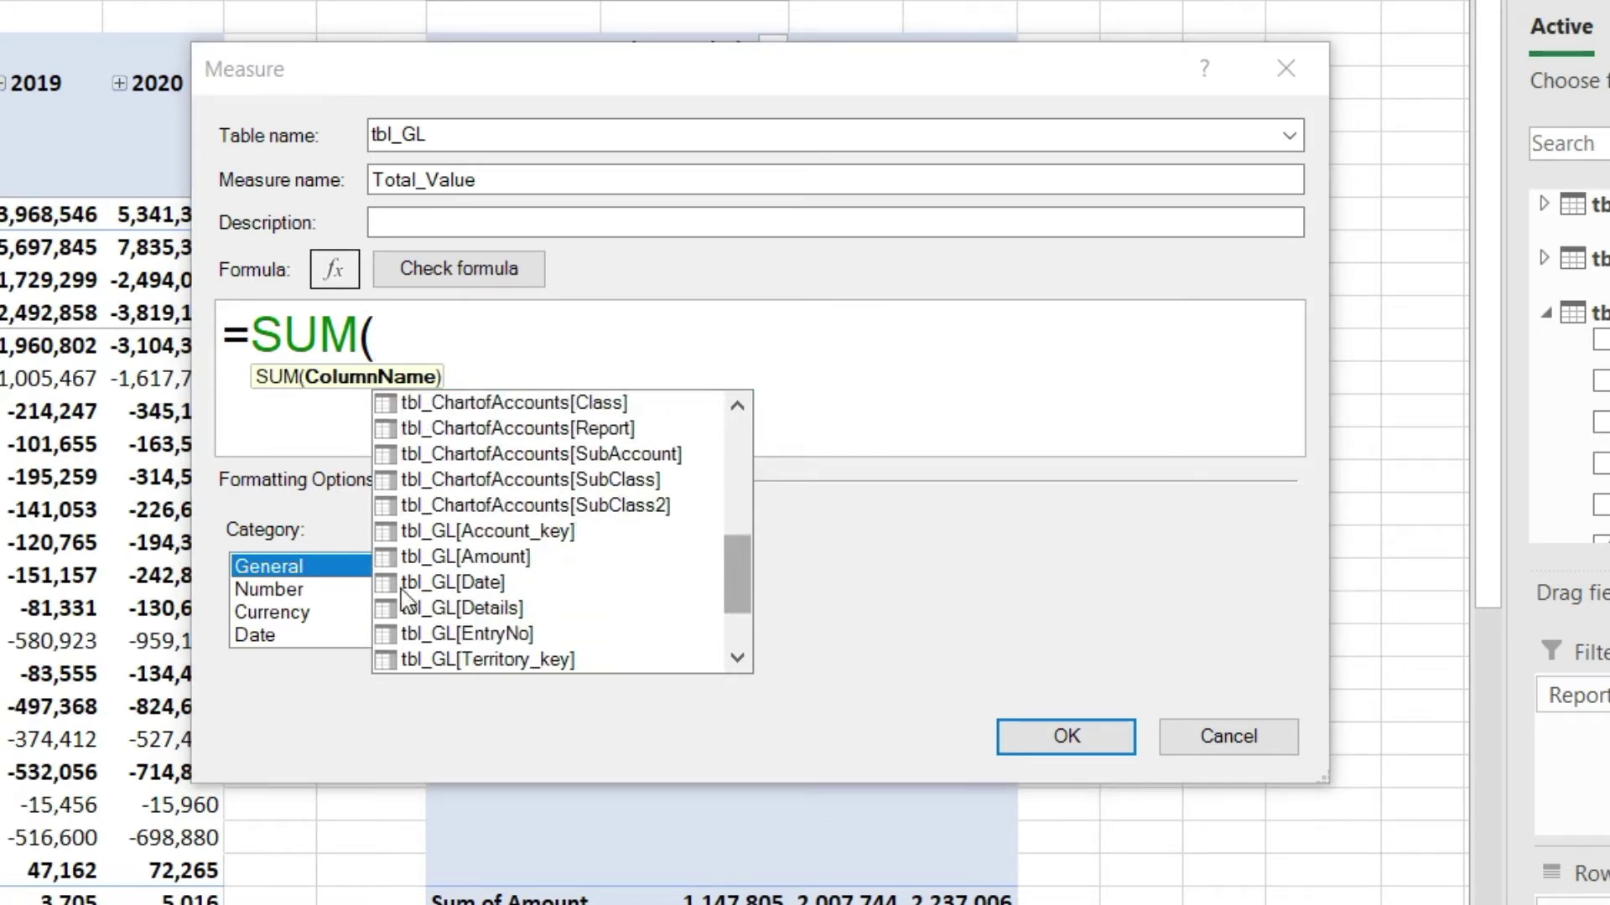
{"action": "double_click", "coordinate": [476, 557]}
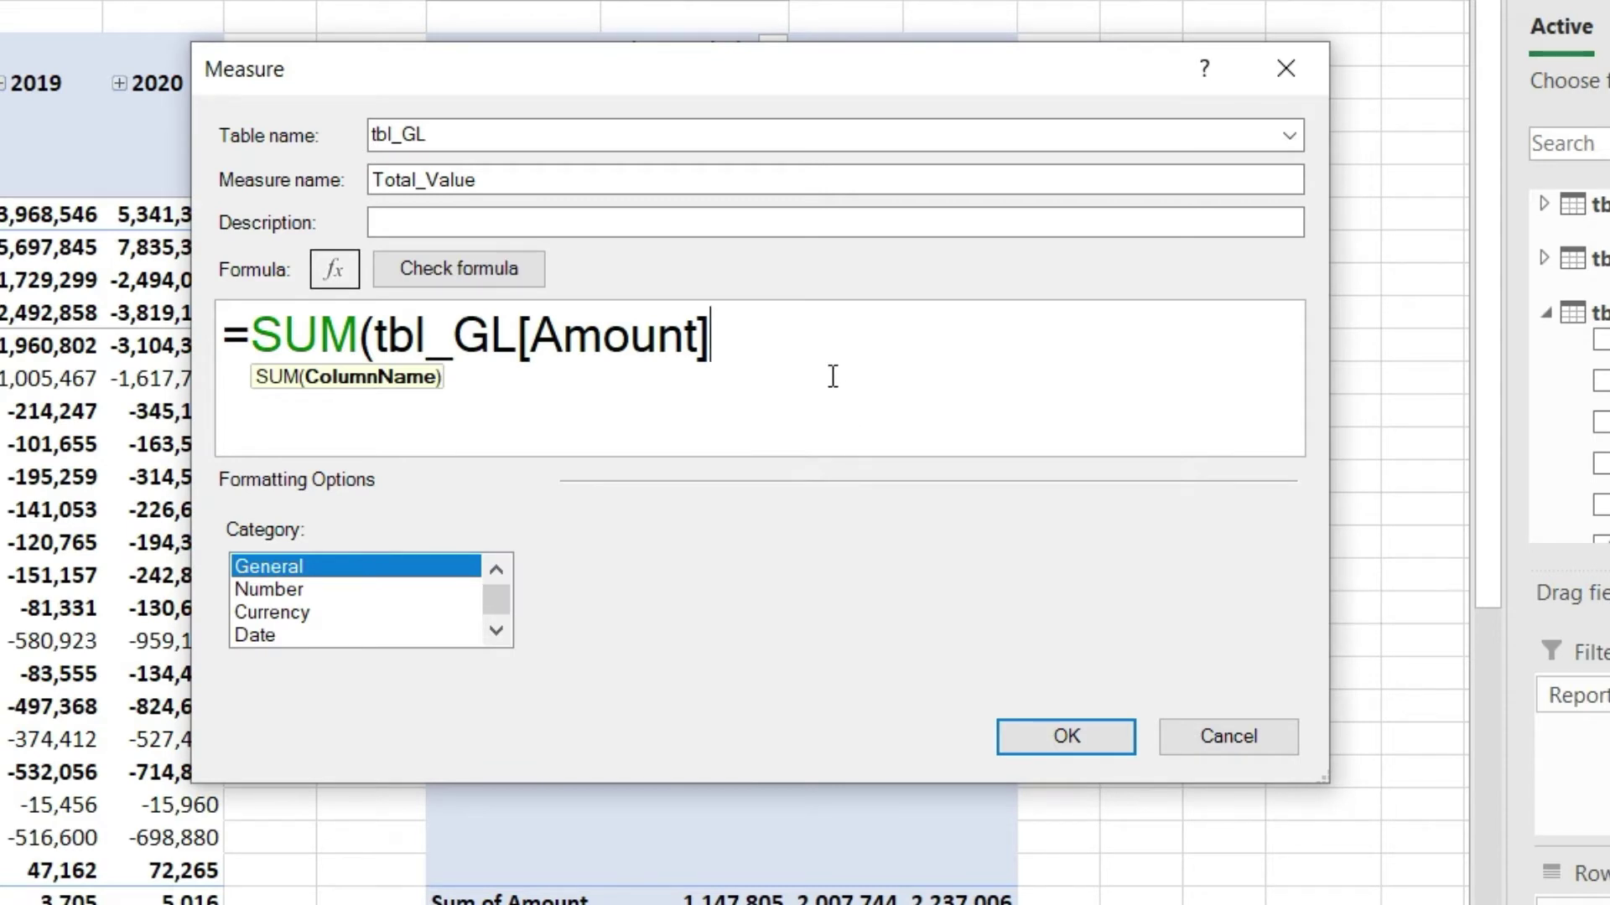
{"action": "key", "text": "BackSpace"}
{"action": "key", "text": "BackSpace"}
{"action": "key", "text": "BackSpace"}
{"action": "key", "text": "BackSpace"}
{"action": "key", "text": "BackSpace"}
{"action": "key", "text": "BackSpace"}
{"action": "key", "text": "BackSpace"}
{"action": "key", "text": "BackSpace"}
{"action": "key", "text": "BackSpace"}
{"action": "key", "text": "BackSpace"}
{"action": "key", "text": "BackSpace"}
{"action": "key", "text": "BackSpace"}
{"action": "key", "text": "BackSpace"}
{"action": "key", "text": "BackSpace"}
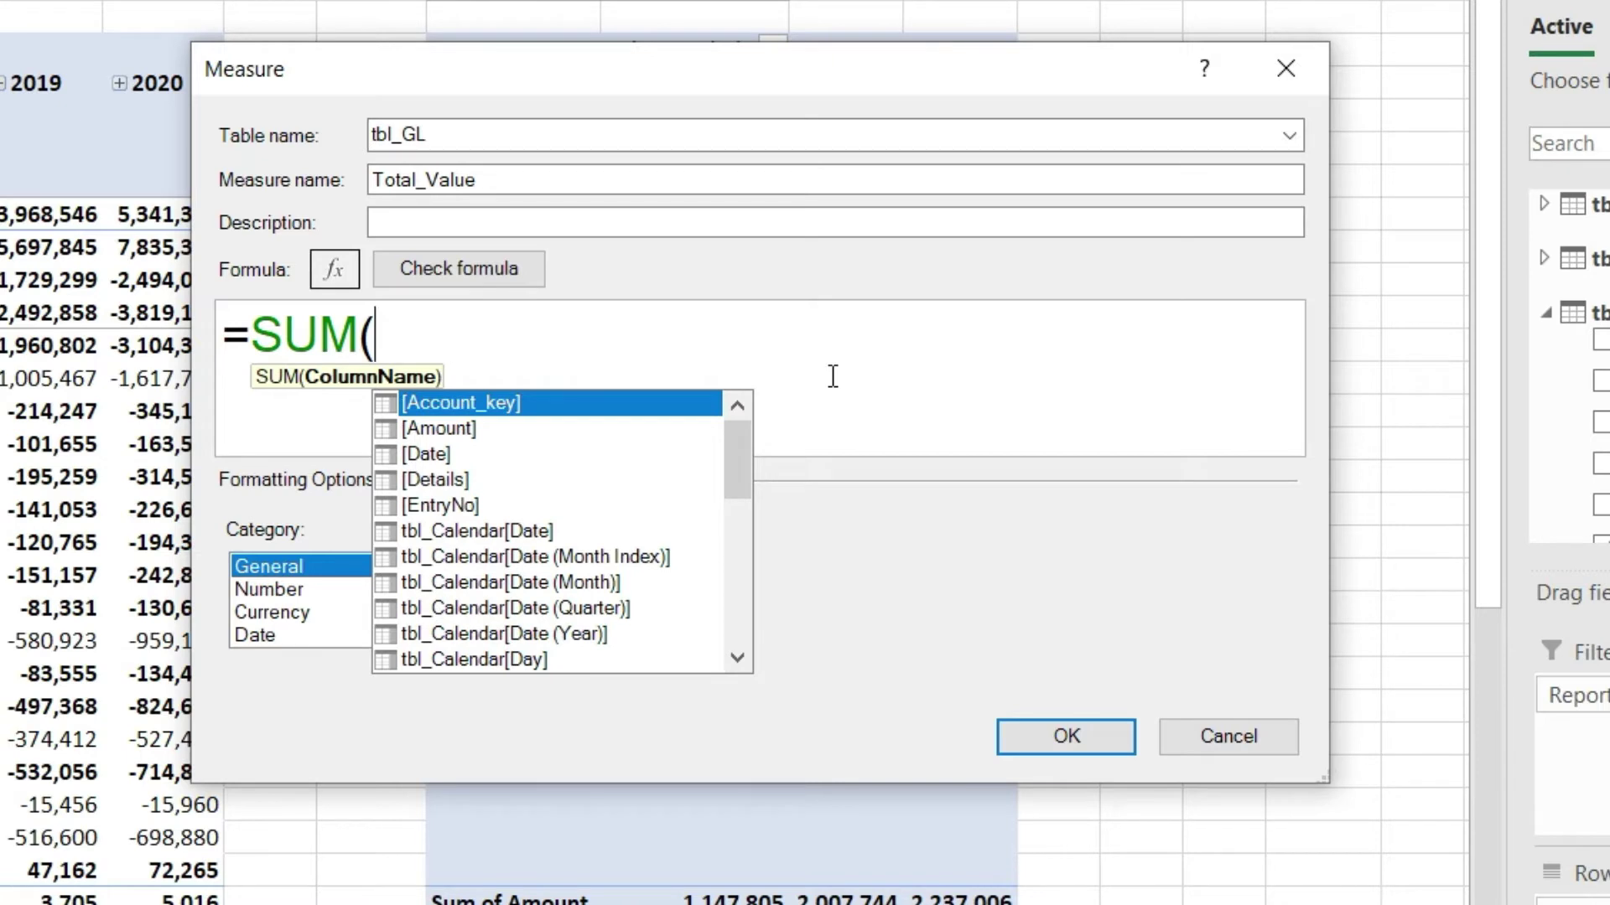
Complete the measure formula as =SUM(tbl_GL[Amount]), taking the column reference that includes the table name
{"action": "type", "text": "amount"}
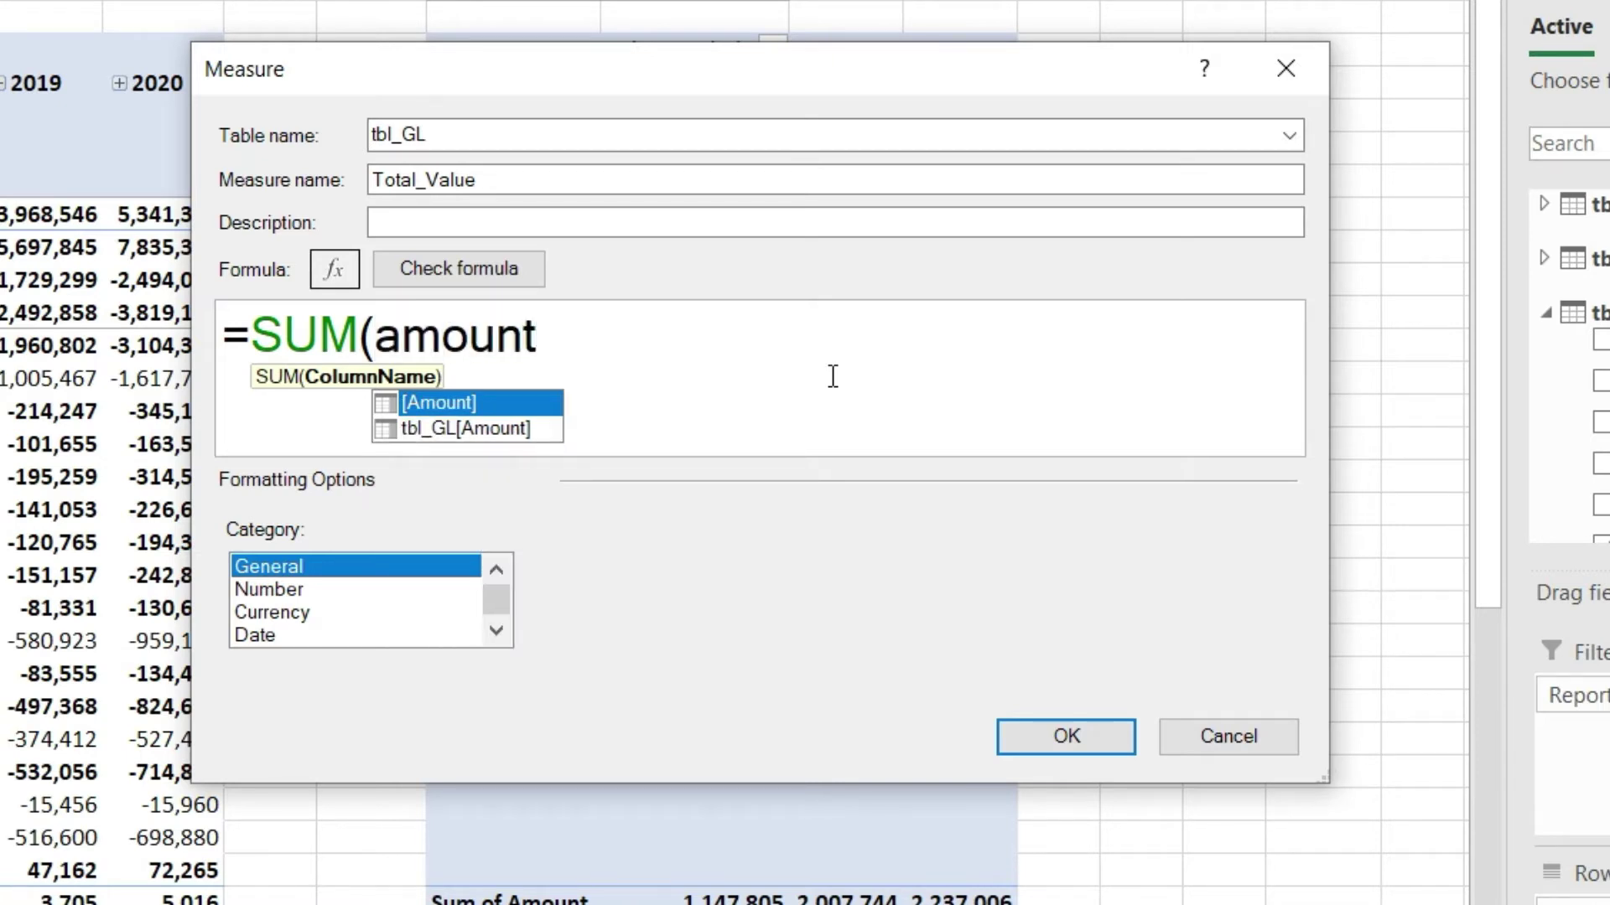
{"action": "key", "text": "Down"}
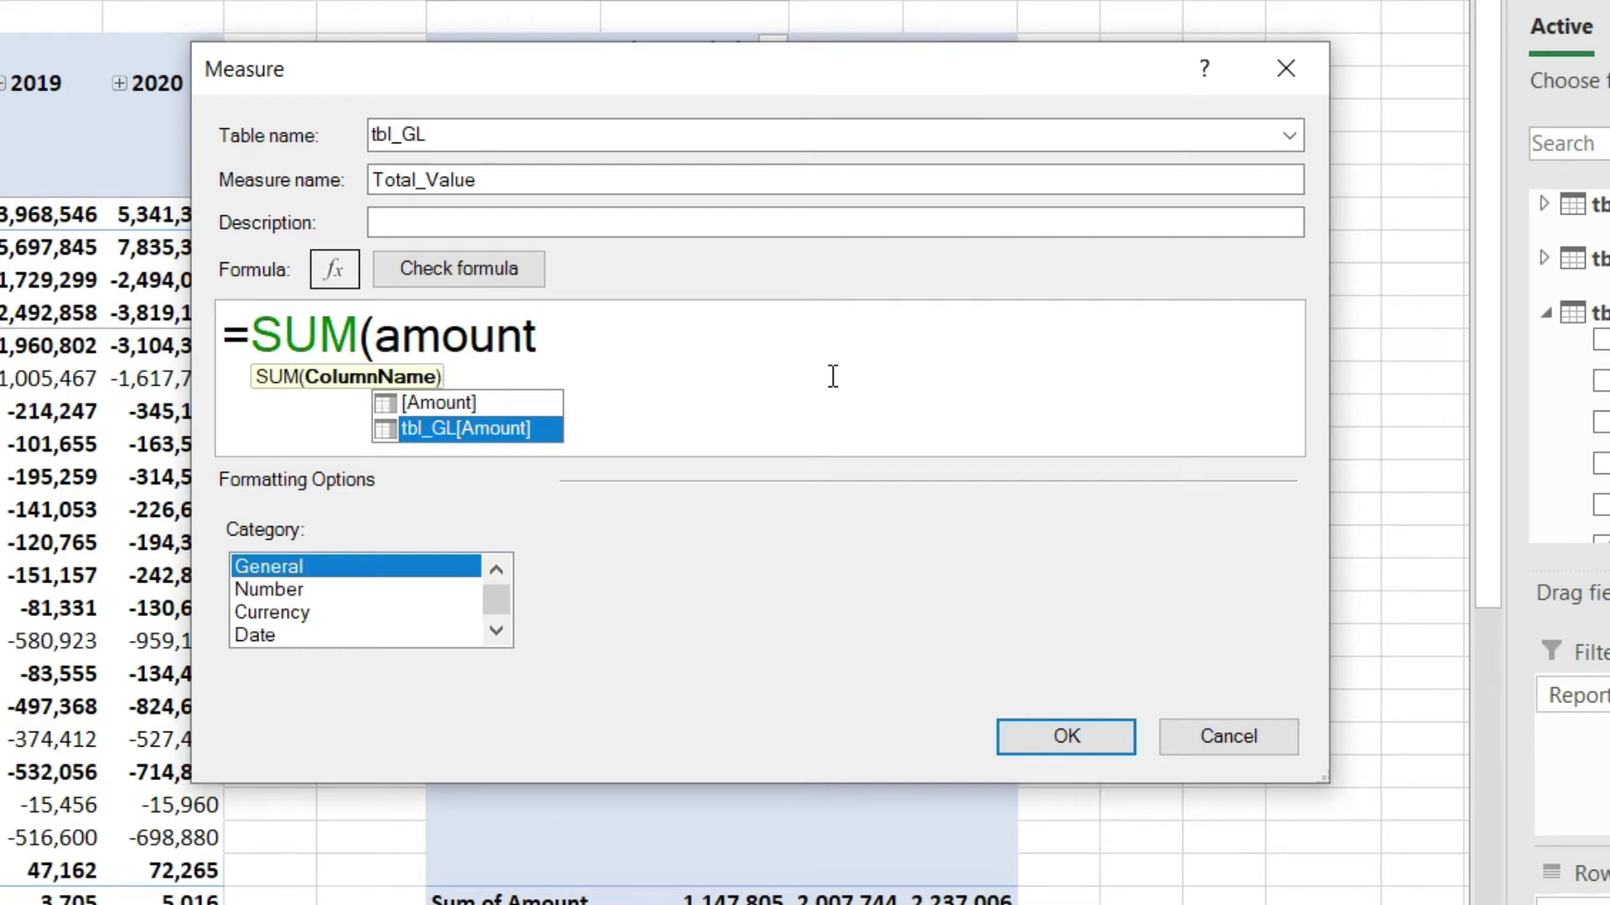
{"action": "key", "text": "Tab"}
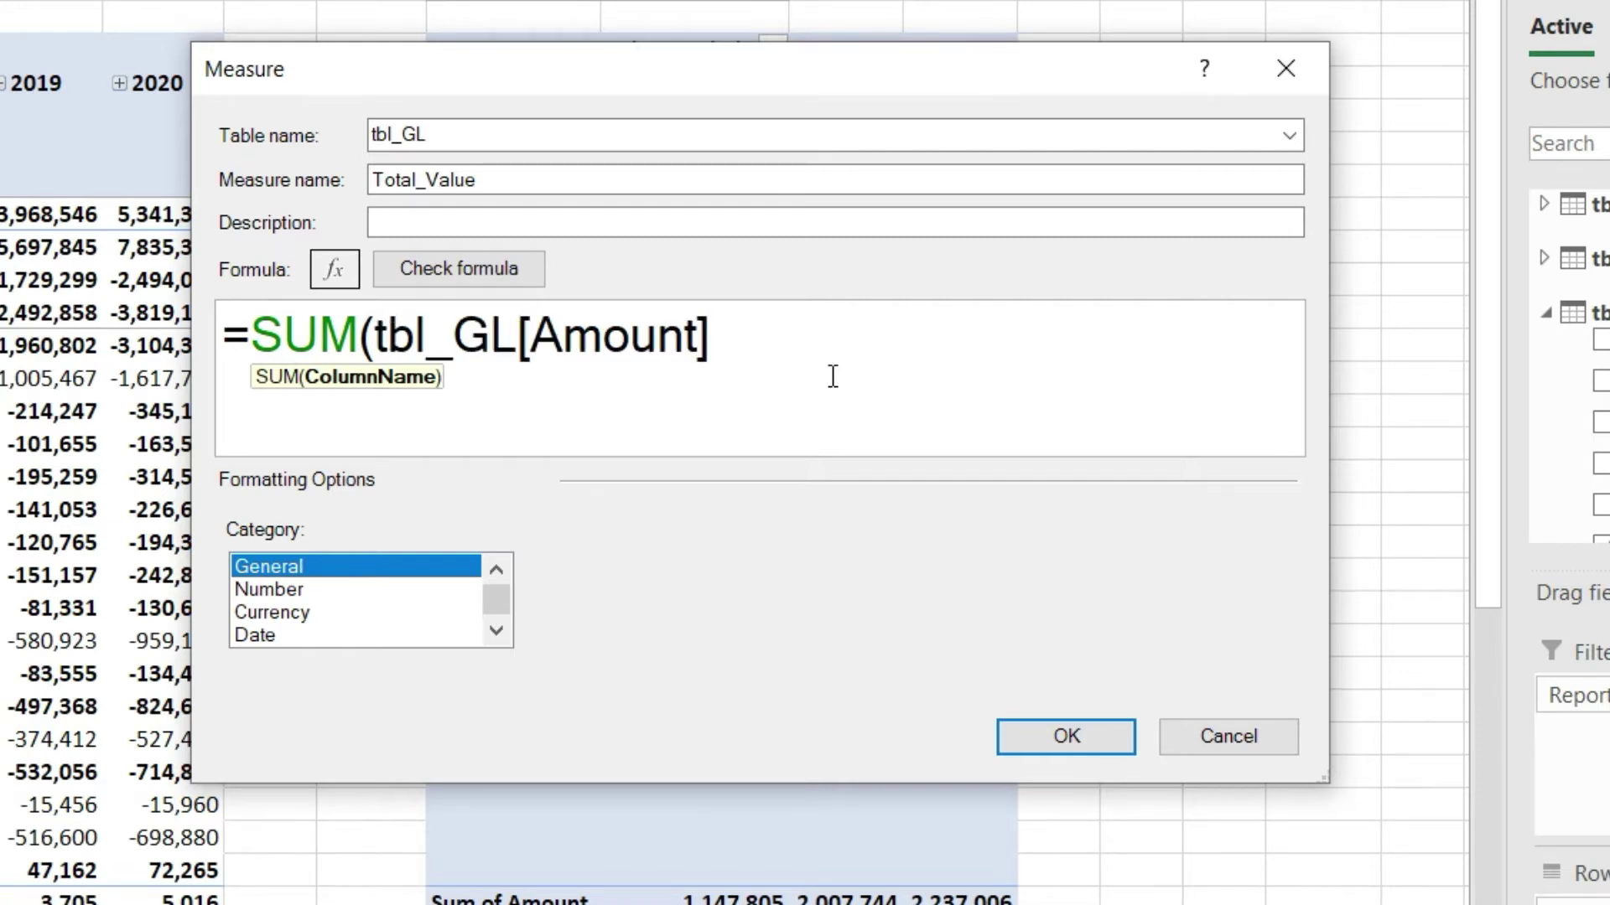
{"action": "type", "text": ")"}
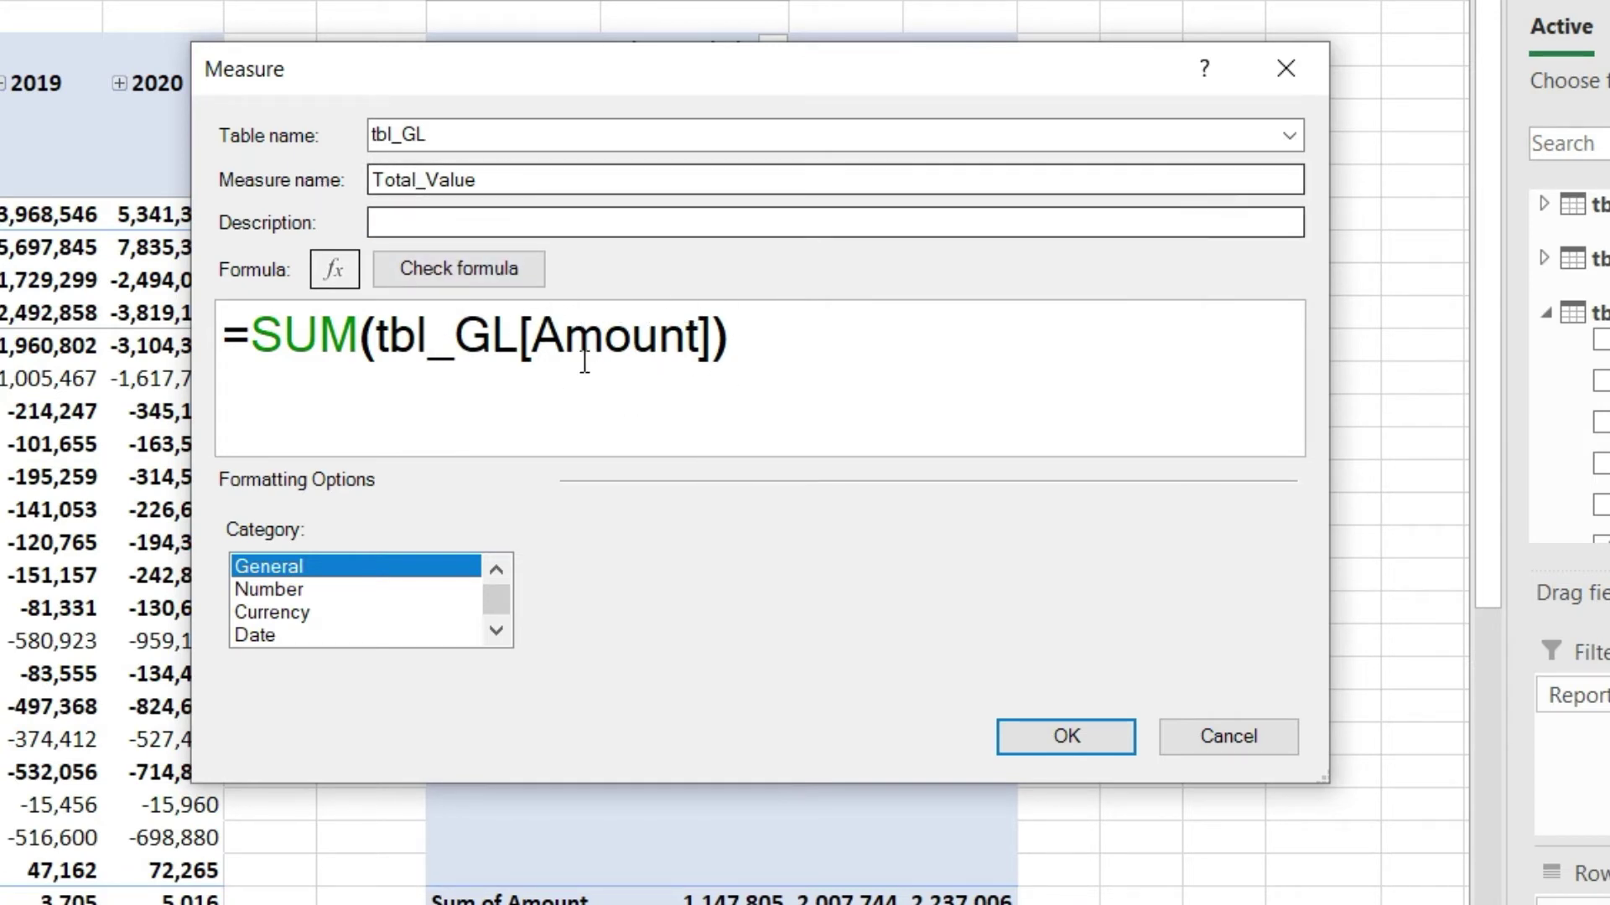
Format the measure as a decimal number with 0 decimal places and a 1000 separator, and save the measure
{"action": "left_click", "coordinate": [269, 590]}
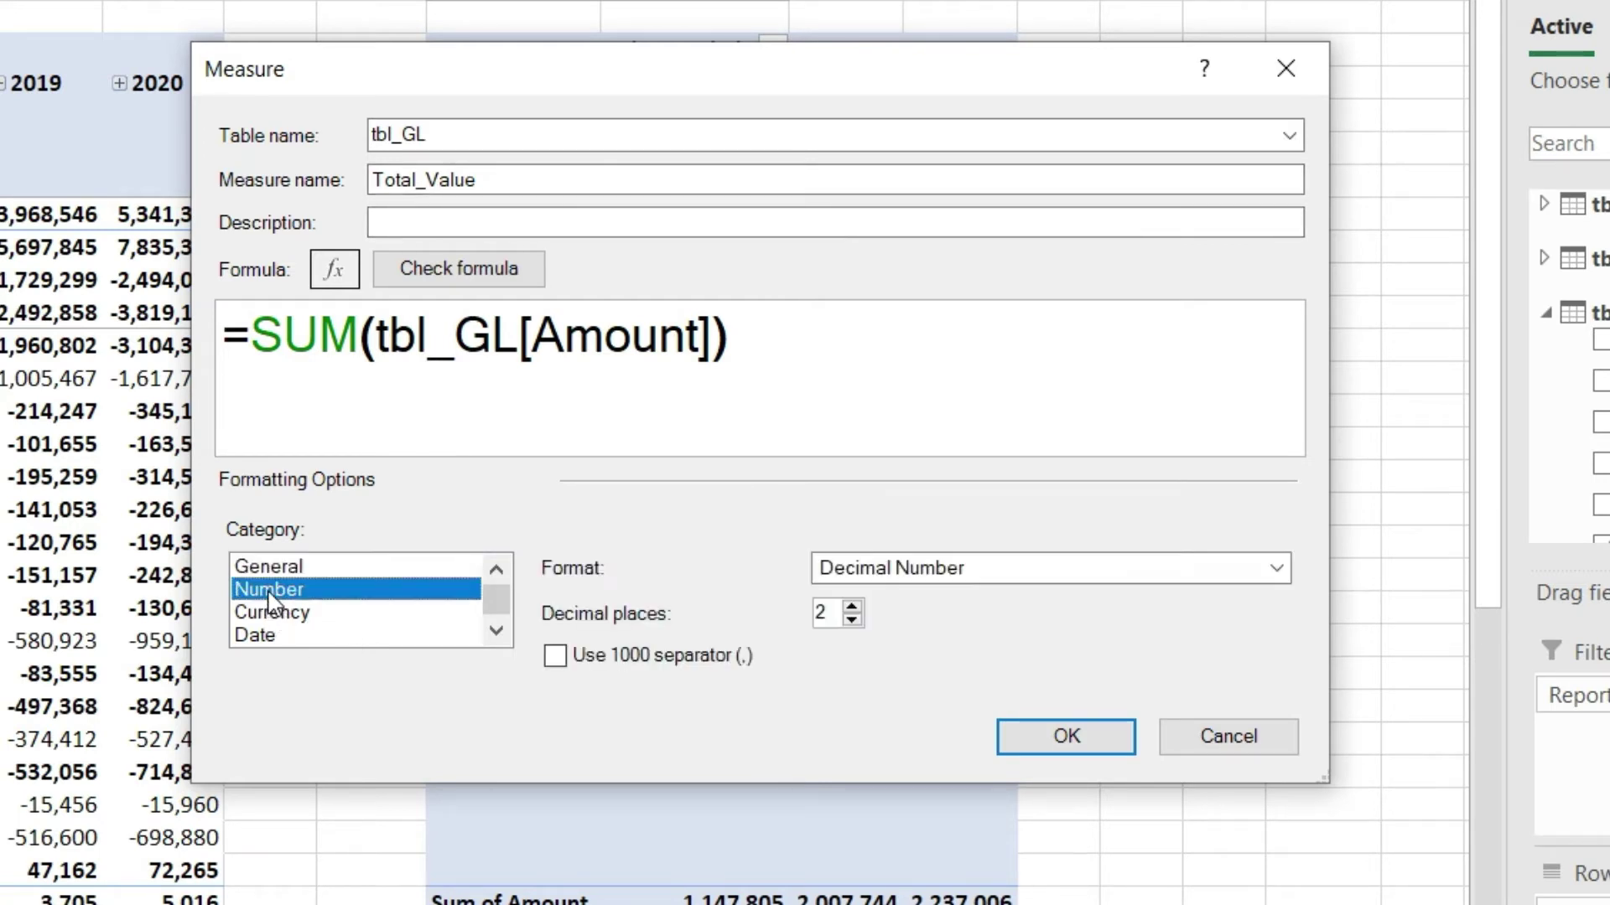
{"action": "left_click", "coordinate": [852, 620]}
{"action": "left_click", "coordinate": [853, 620]}
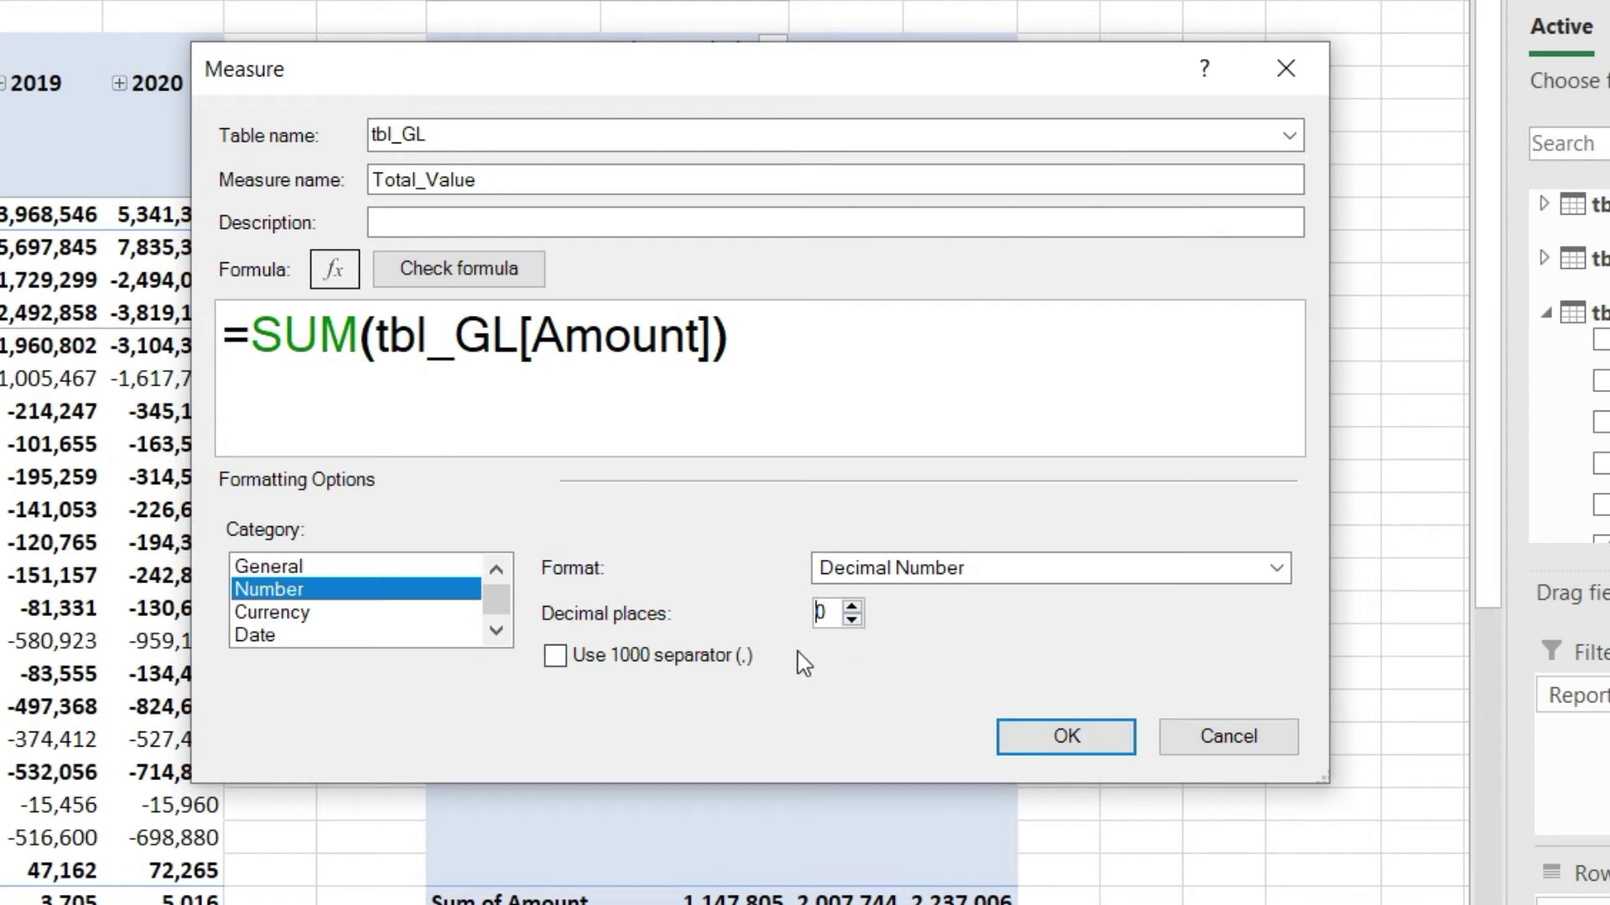
{"action": "left_click", "coordinate": [555, 656]}
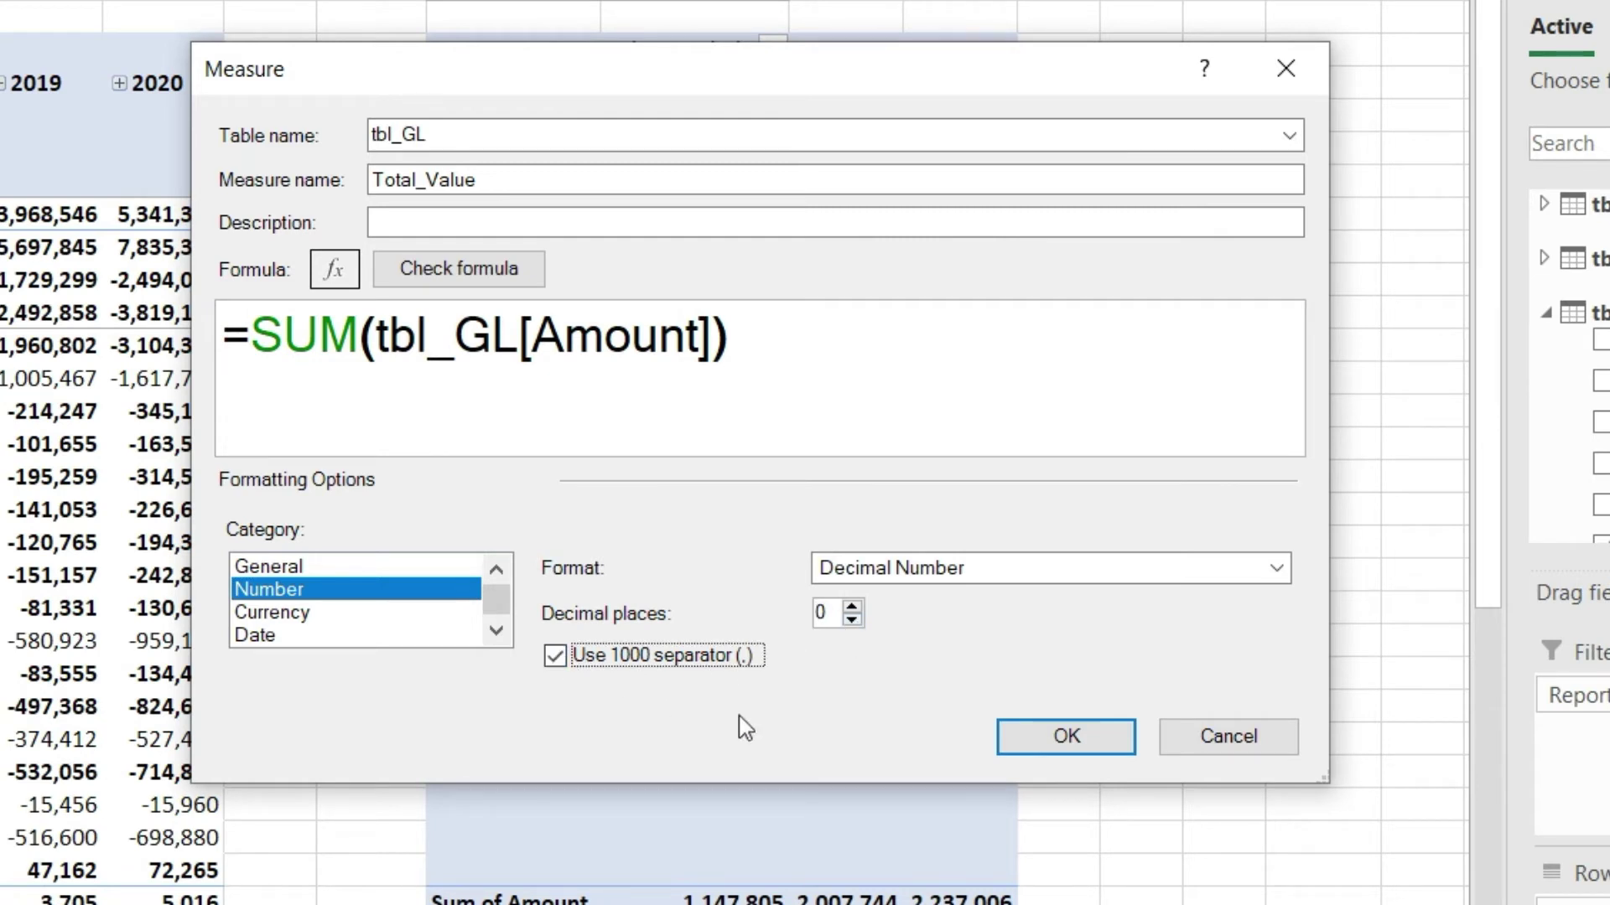
{"action": "left_click", "coordinate": [1065, 738]}
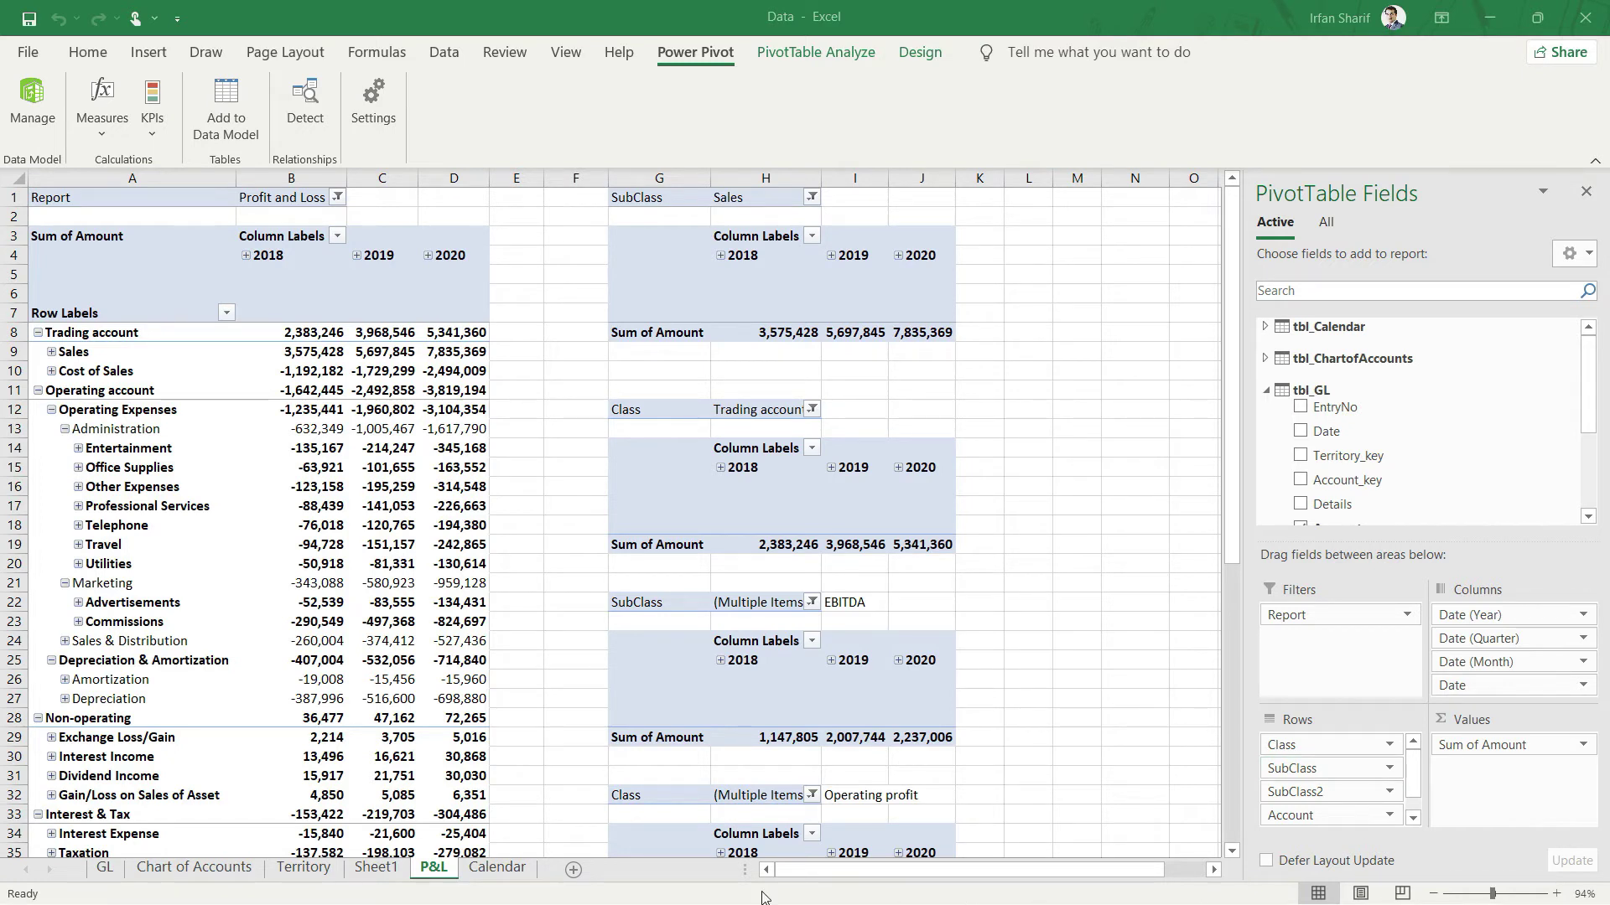
Duplicate the P&L sheet, placing the copy directly after the original
{"action": "left_click", "coordinate": [432, 868]}
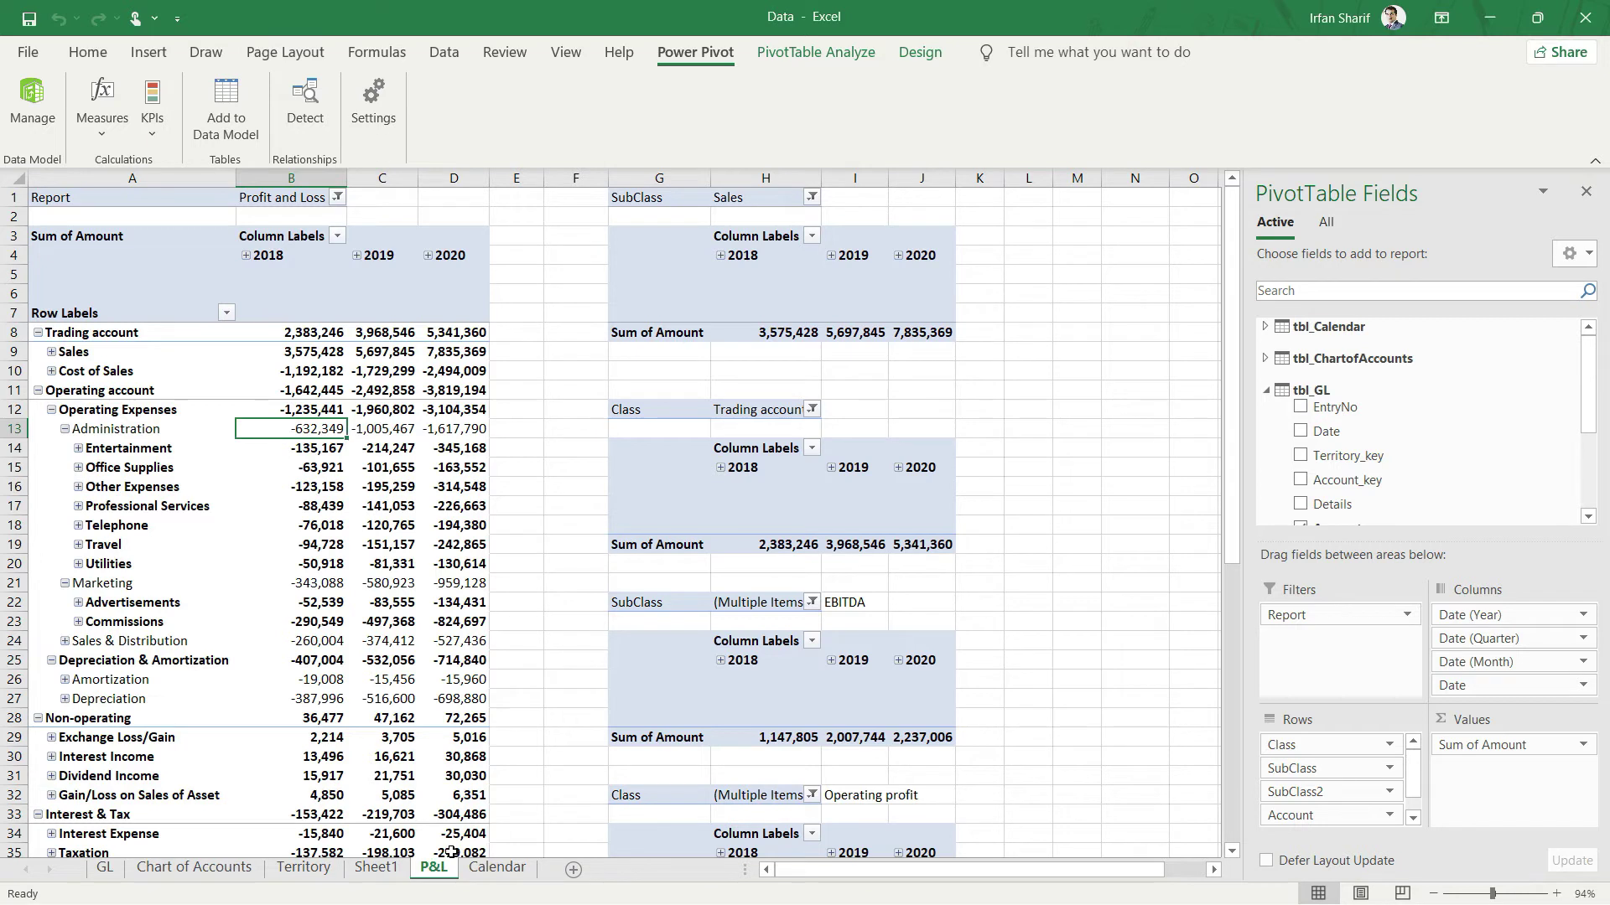
{"action": "left_click_drag", "start_coordinate": [455, 863], "coordinate": [461, 870]}
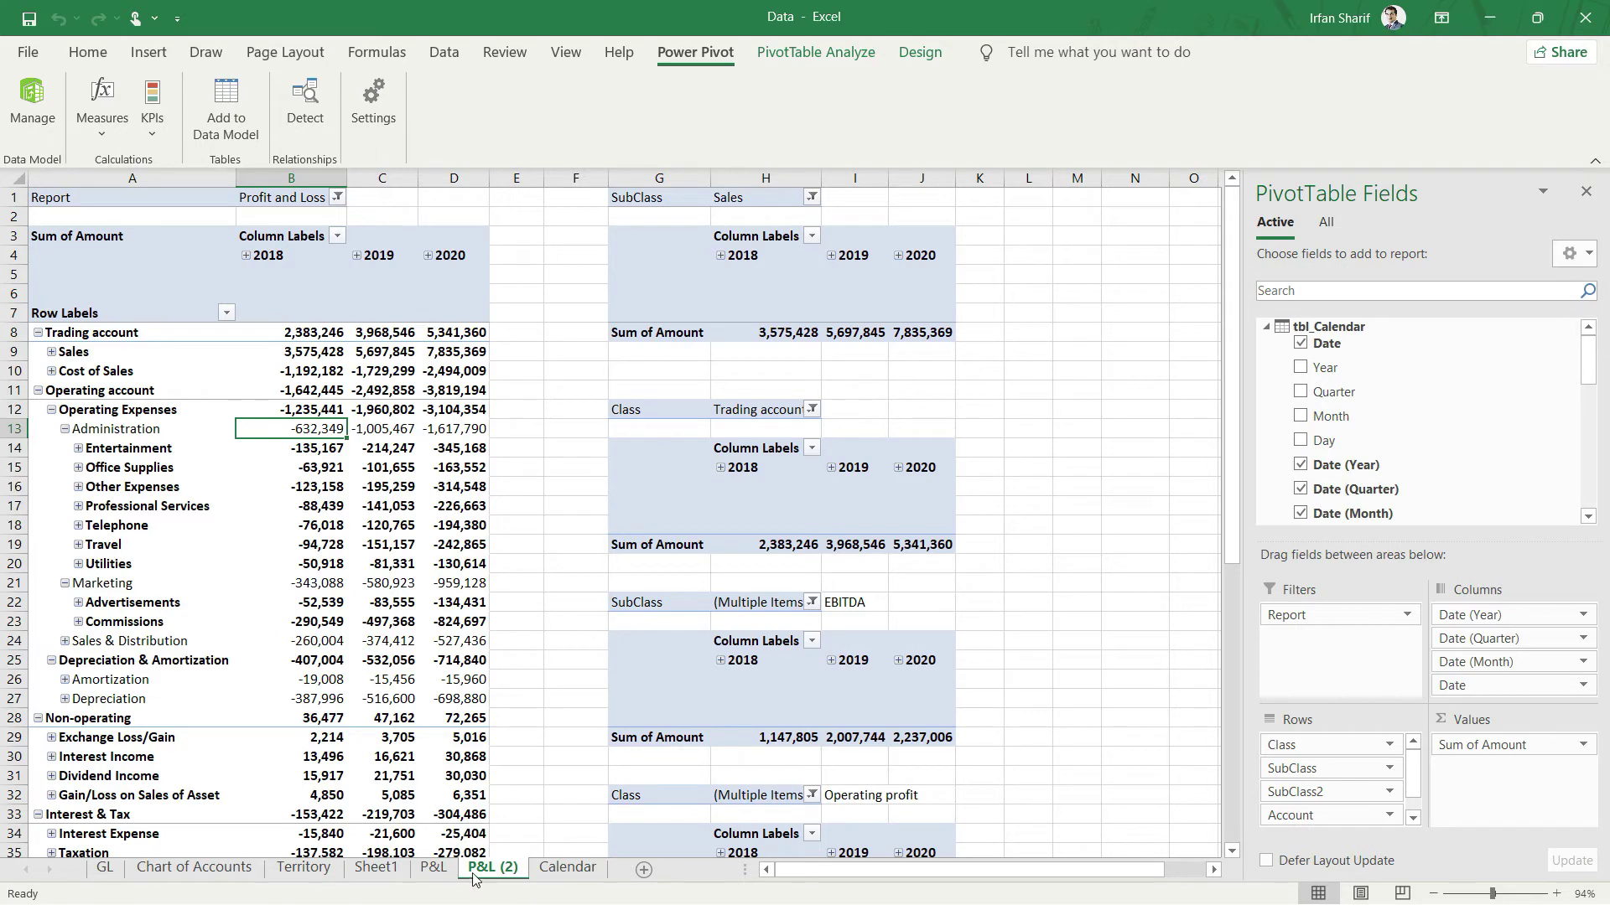
Insert eight blank columns at column E, between the main Profit and Loss pivot table and the smaller pivot tables
{"action": "left_click", "coordinate": [538, 392]}
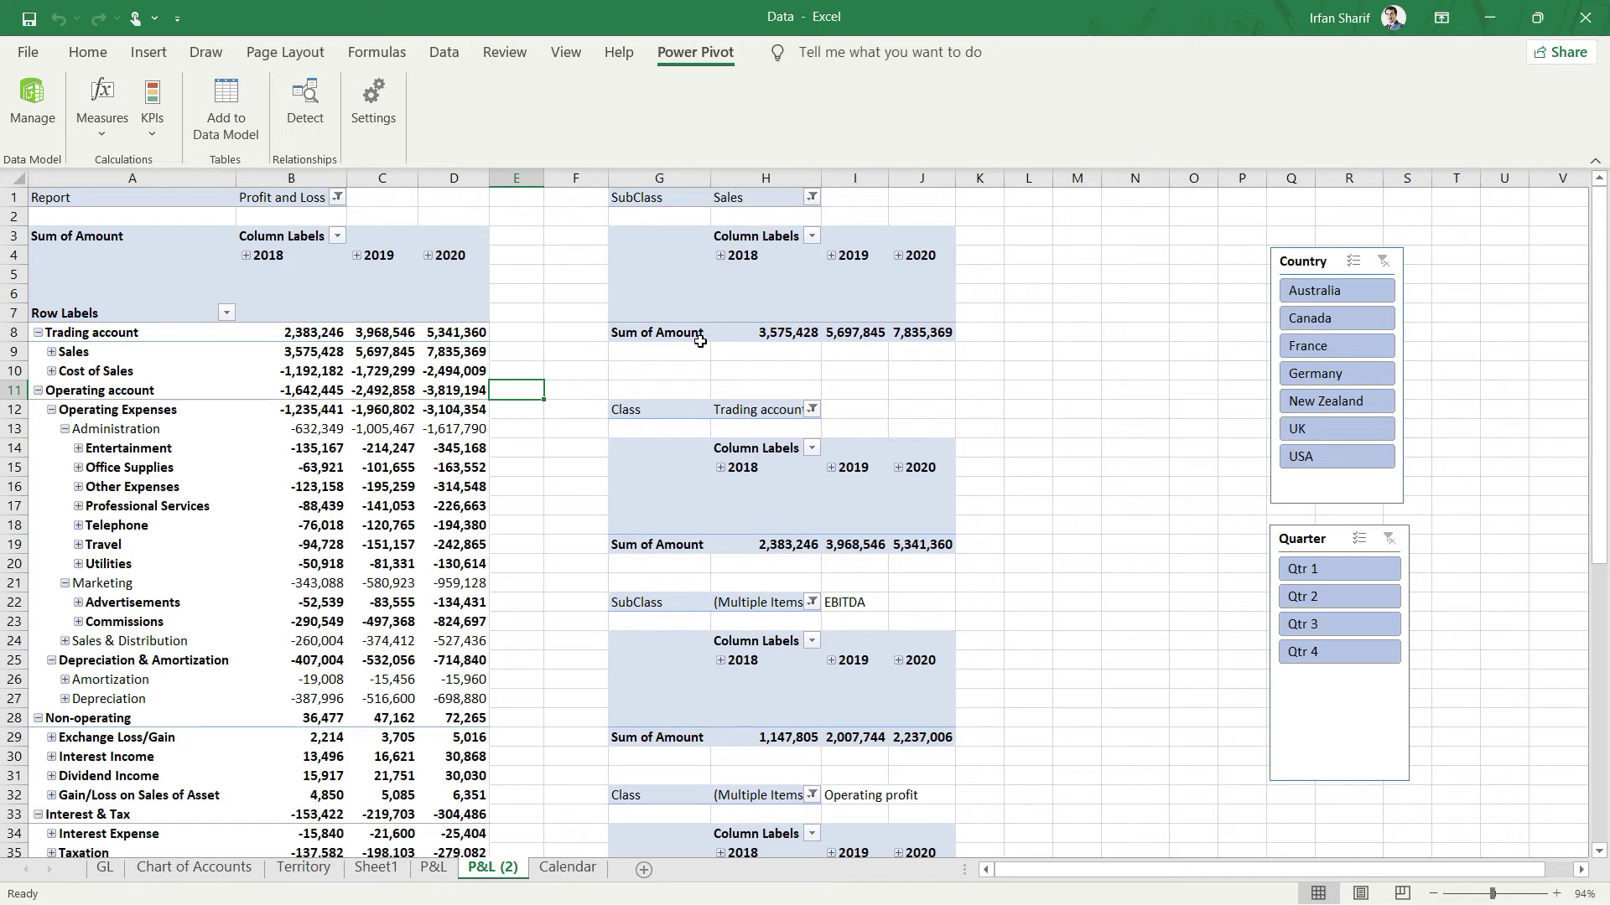
{"action": "key", "text": "ctrl+space"}
{"action": "key", "text": "ctrl+shift+plus"}
{"action": "key", "text": "ctrl+shift+plus"}
{"action": "key", "text": "ctrl+shift+plus"}
{"action": "key", "text": "ctrl+shift+plus"}
{"action": "key", "text": "ctrl+shift+plus"}
{"action": "key", "text": "ctrl+shift+plus"}
{"action": "key", "text": "ctrl+shift+plus"}
{"action": "key", "text": "ctrl+shift+plus"}
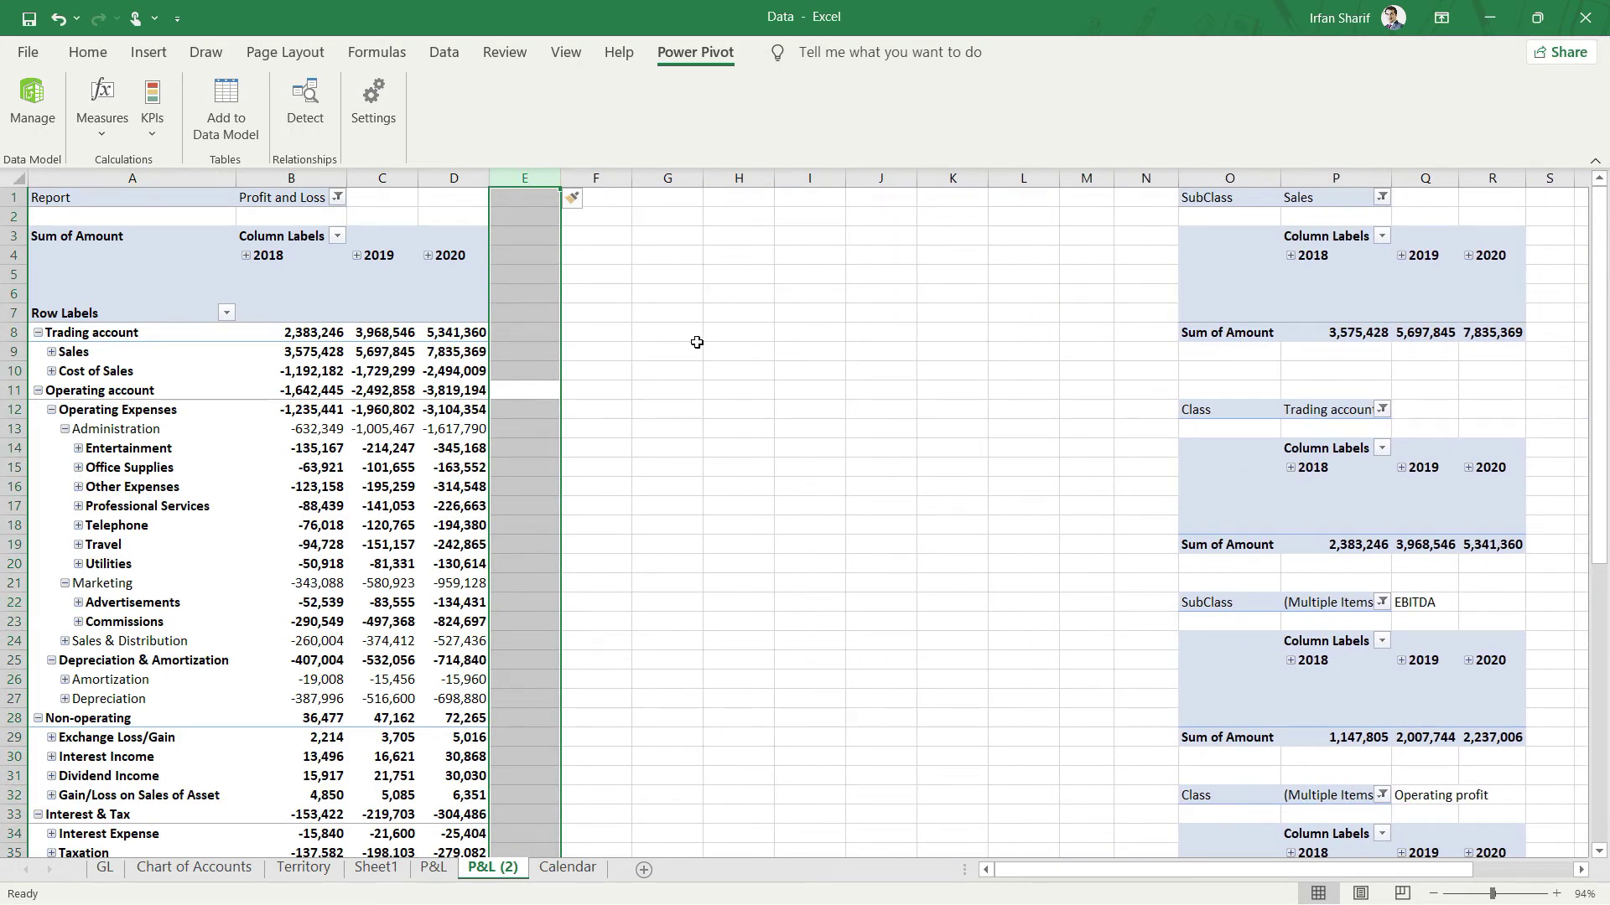
{"action": "left_click", "coordinate": [635, 419]}
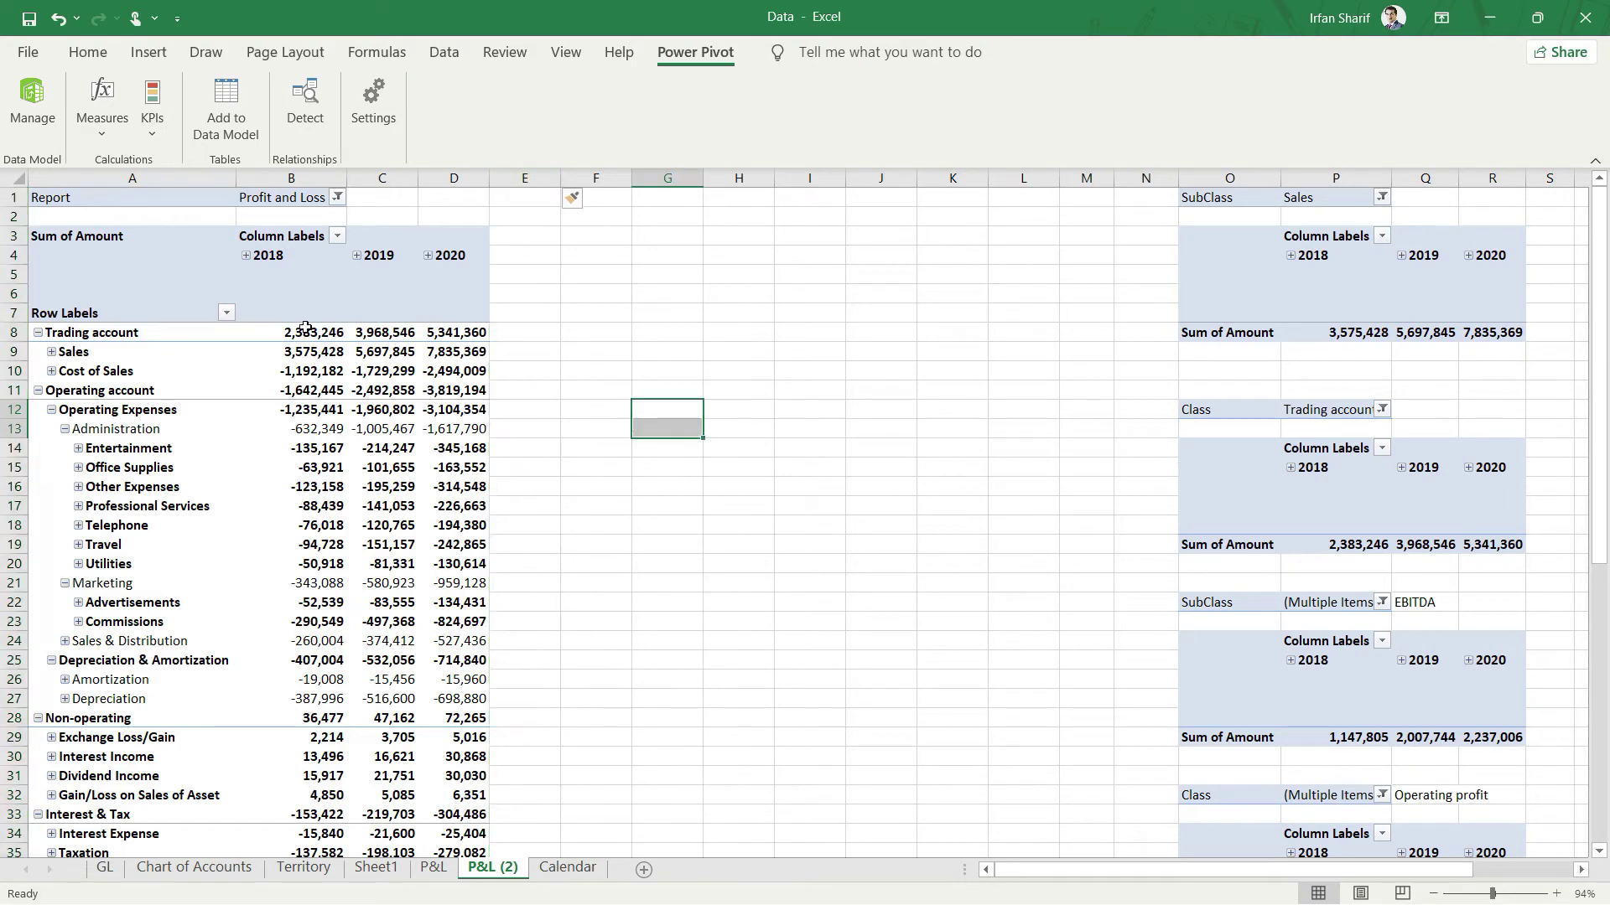
Add the Total_Value measure from tbl_GL to the values of the main Profit and Loss pivot table
{"action": "left_click", "coordinate": [293, 310]}
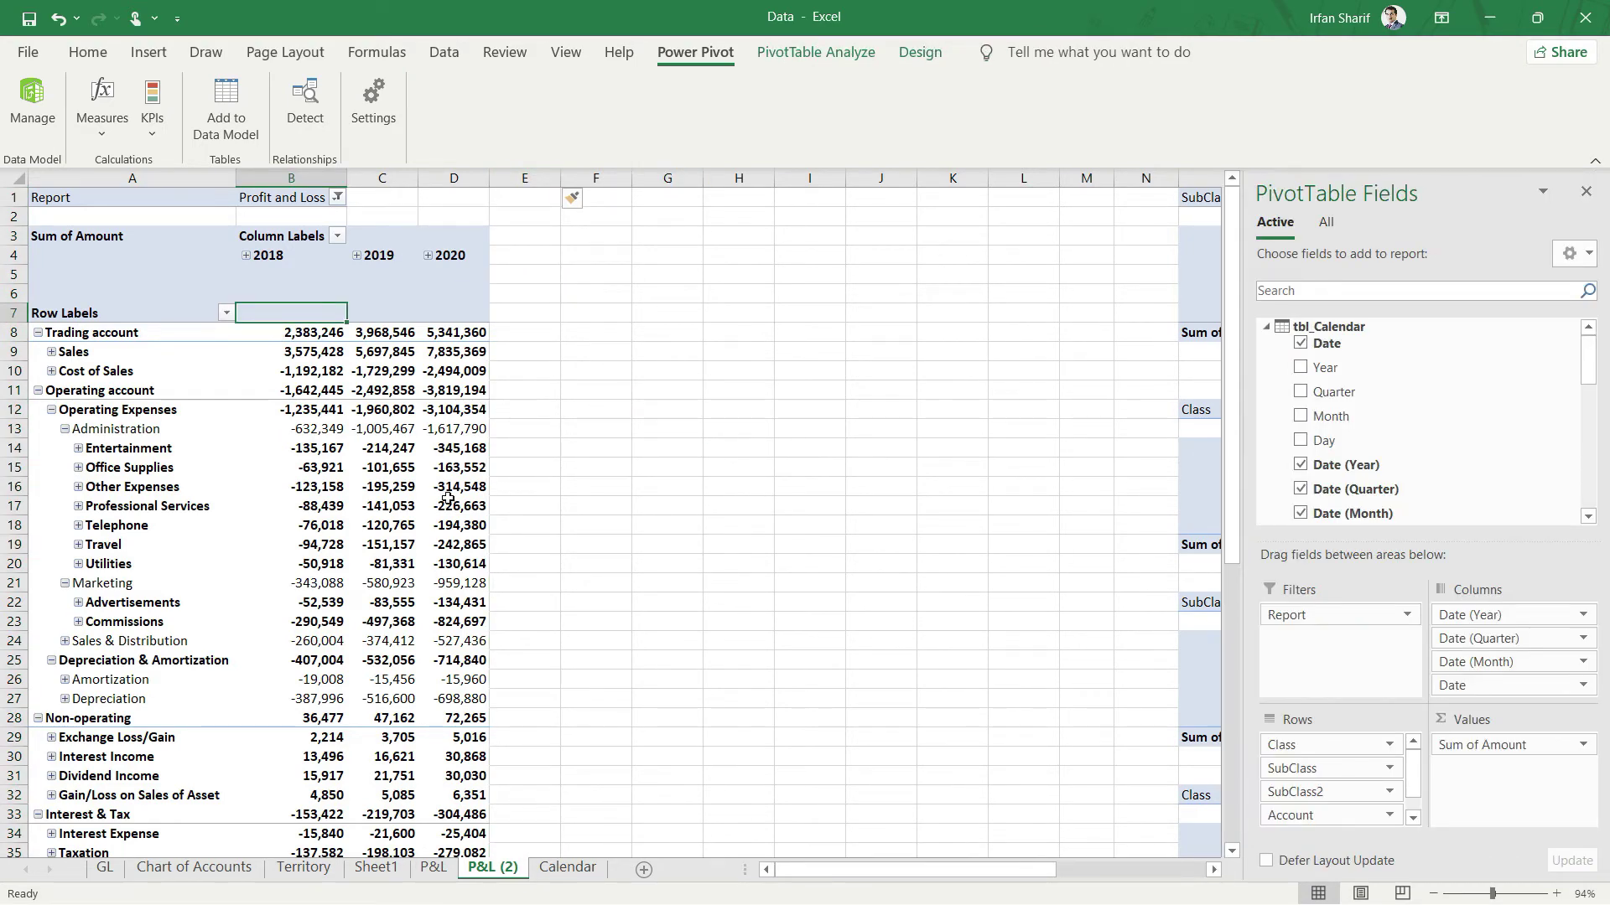
{"action": "left_click", "coordinate": [320, 392]}
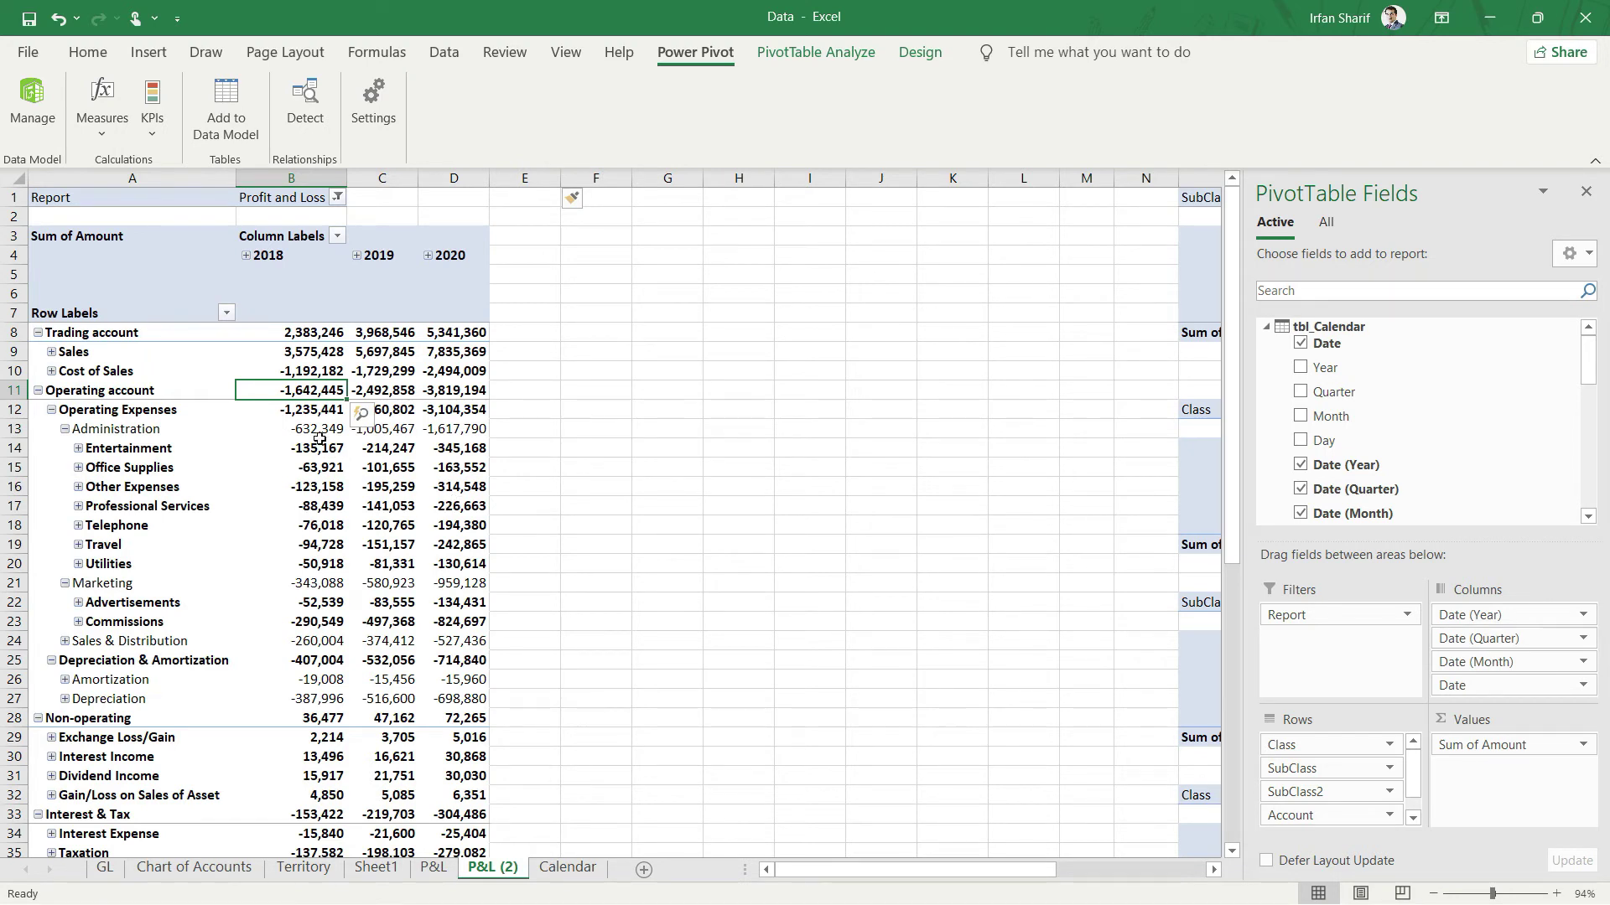
{"action": "mouse_move", "coordinate": [378, 569]}
{"action": "left_click", "coordinate": [298, 371]}
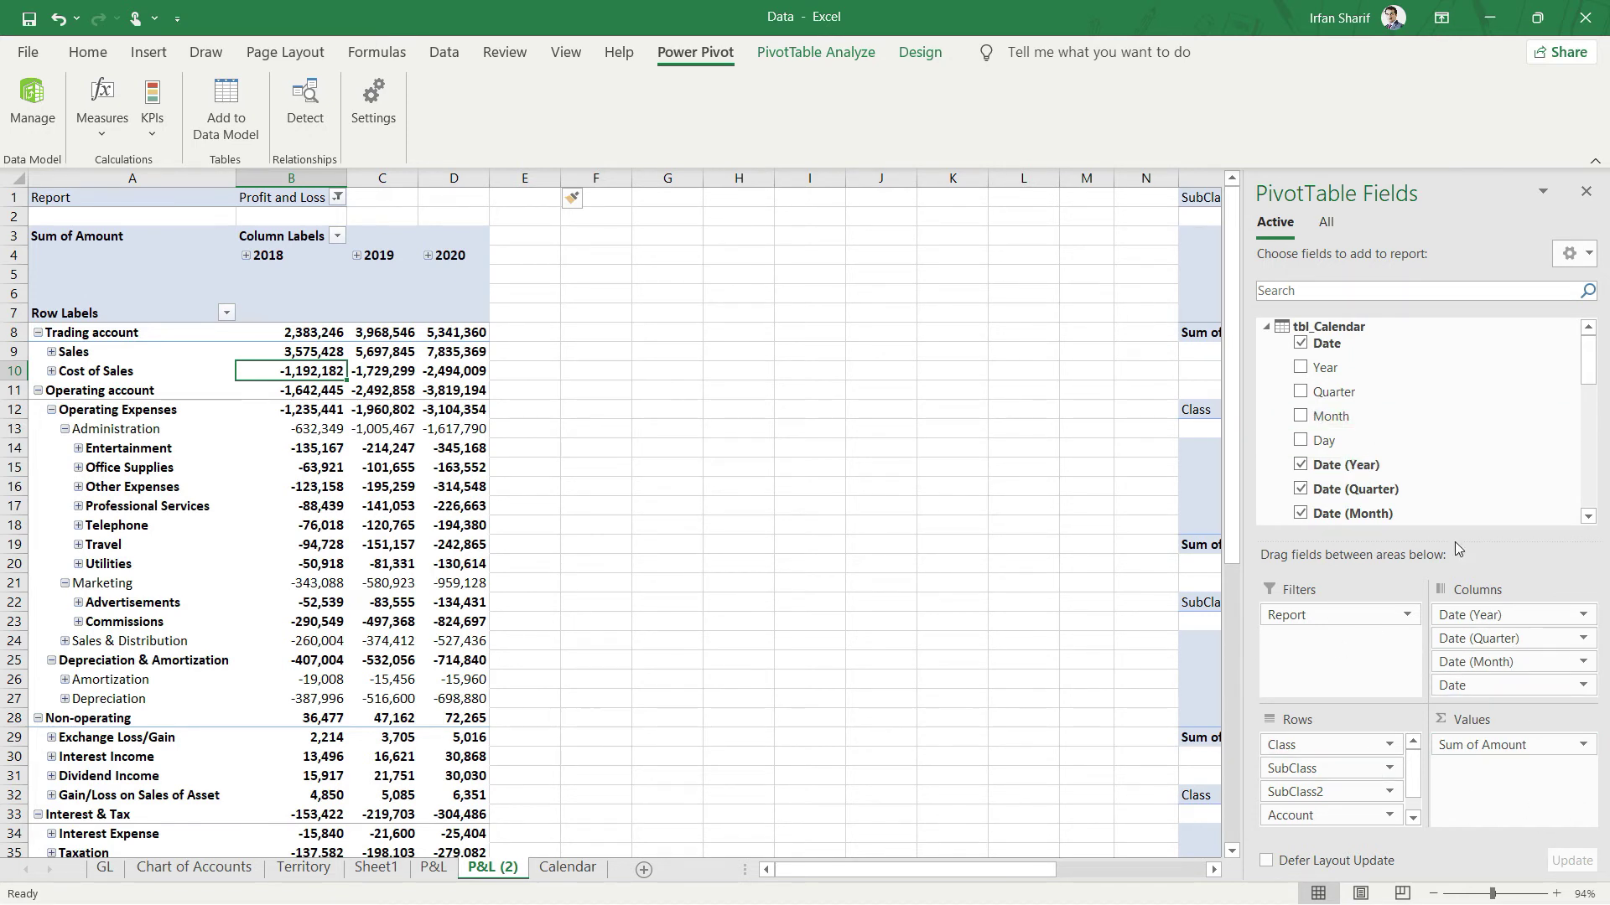
{"action": "left_click", "coordinate": [1267, 327]}
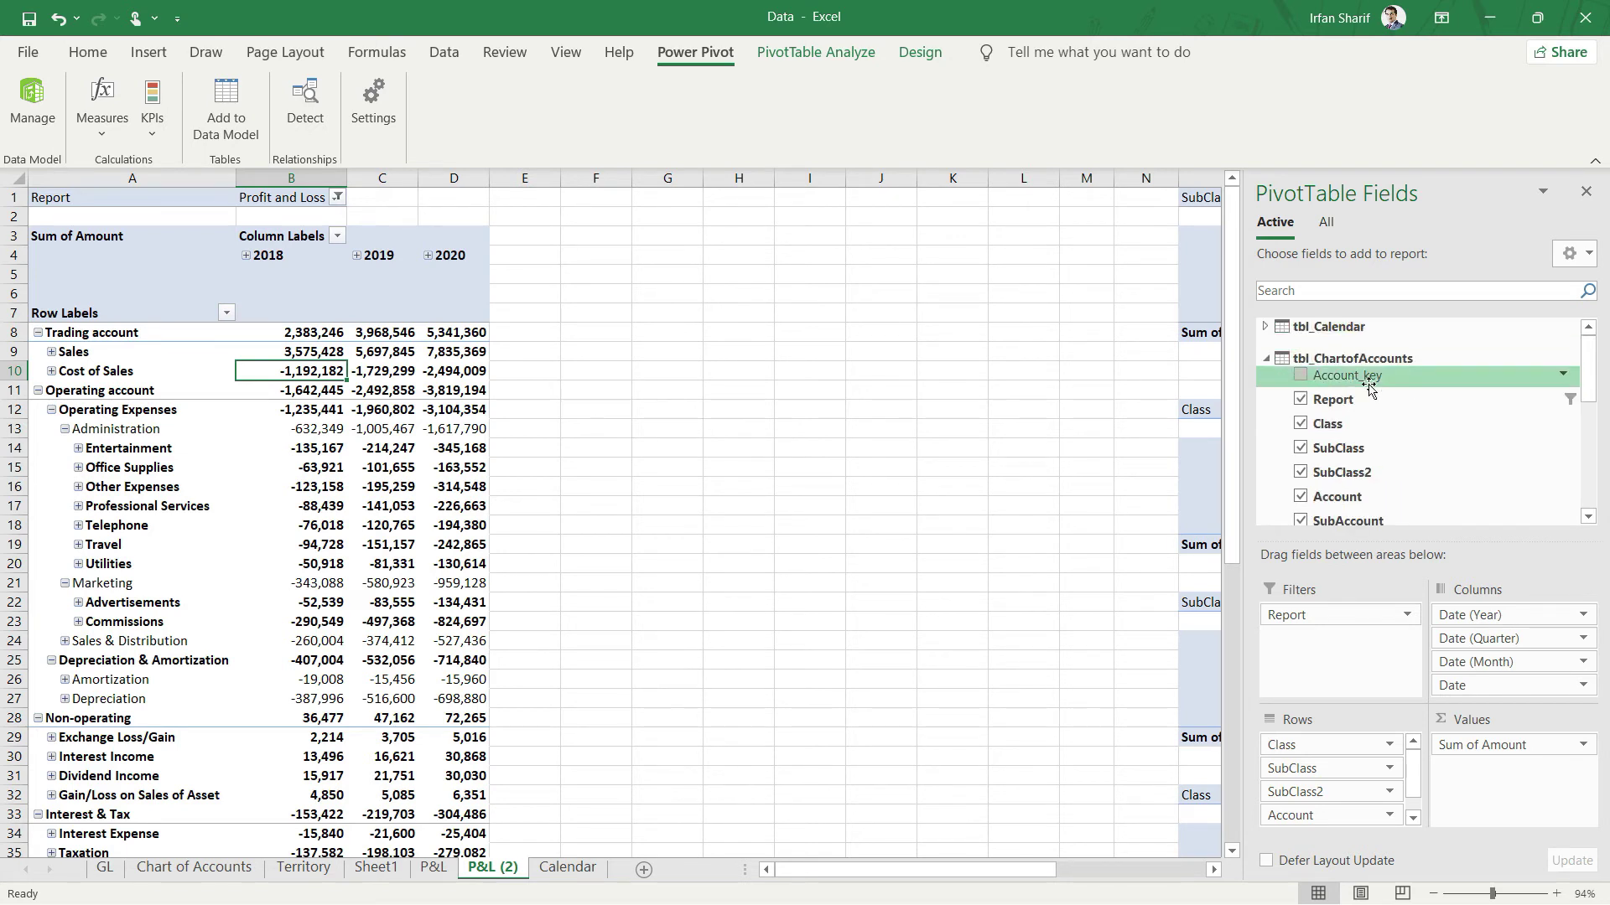
{"action": "left_click", "coordinate": [1266, 357]}
{"action": "scroll", "coordinate": [1426, 404], "scroll_direction": "down", "scroll_amount": 1}
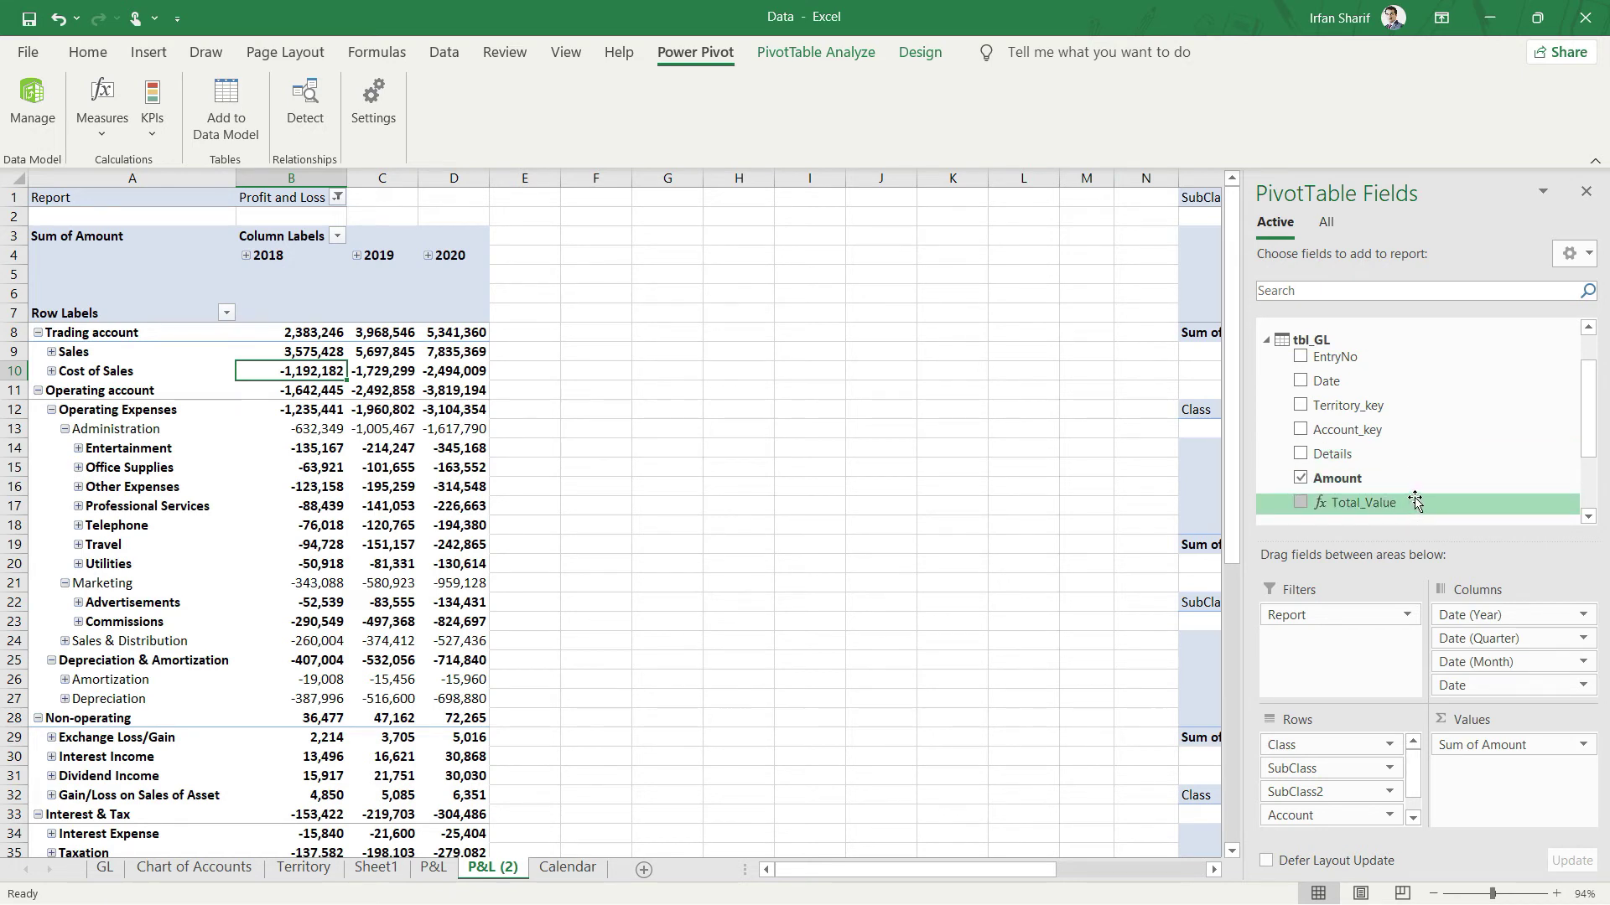
{"action": "scroll", "coordinate": [1417, 497], "scroll_direction": "down", "scroll_amount": 1}
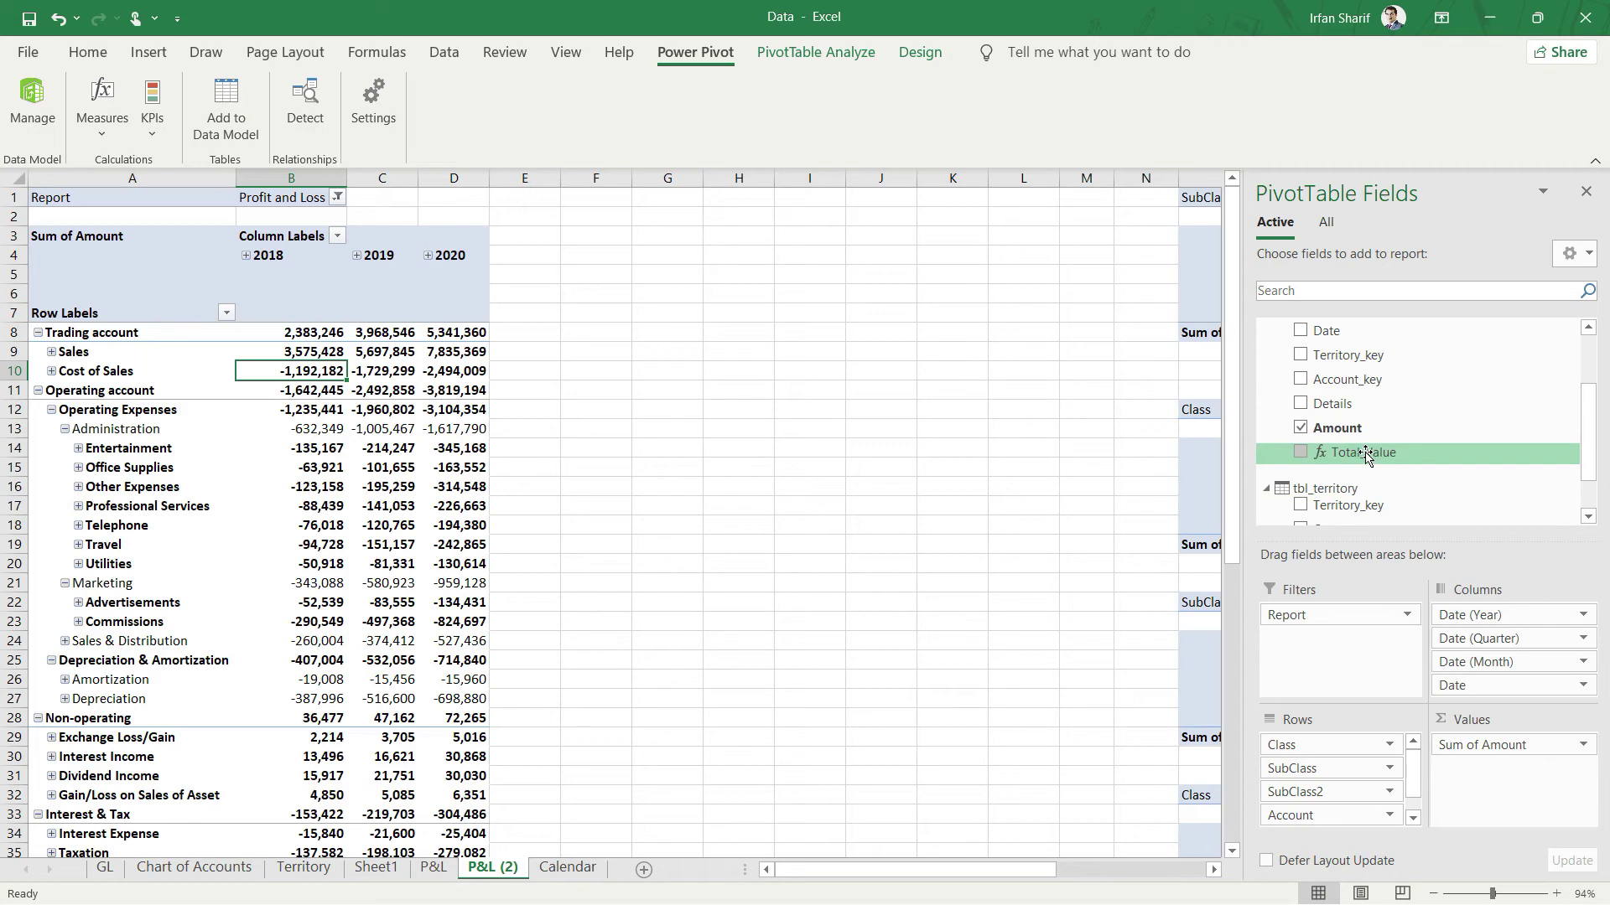
{"action": "left_click_drag", "start_coordinate": [1365, 454], "coordinate": [1524, 779]}
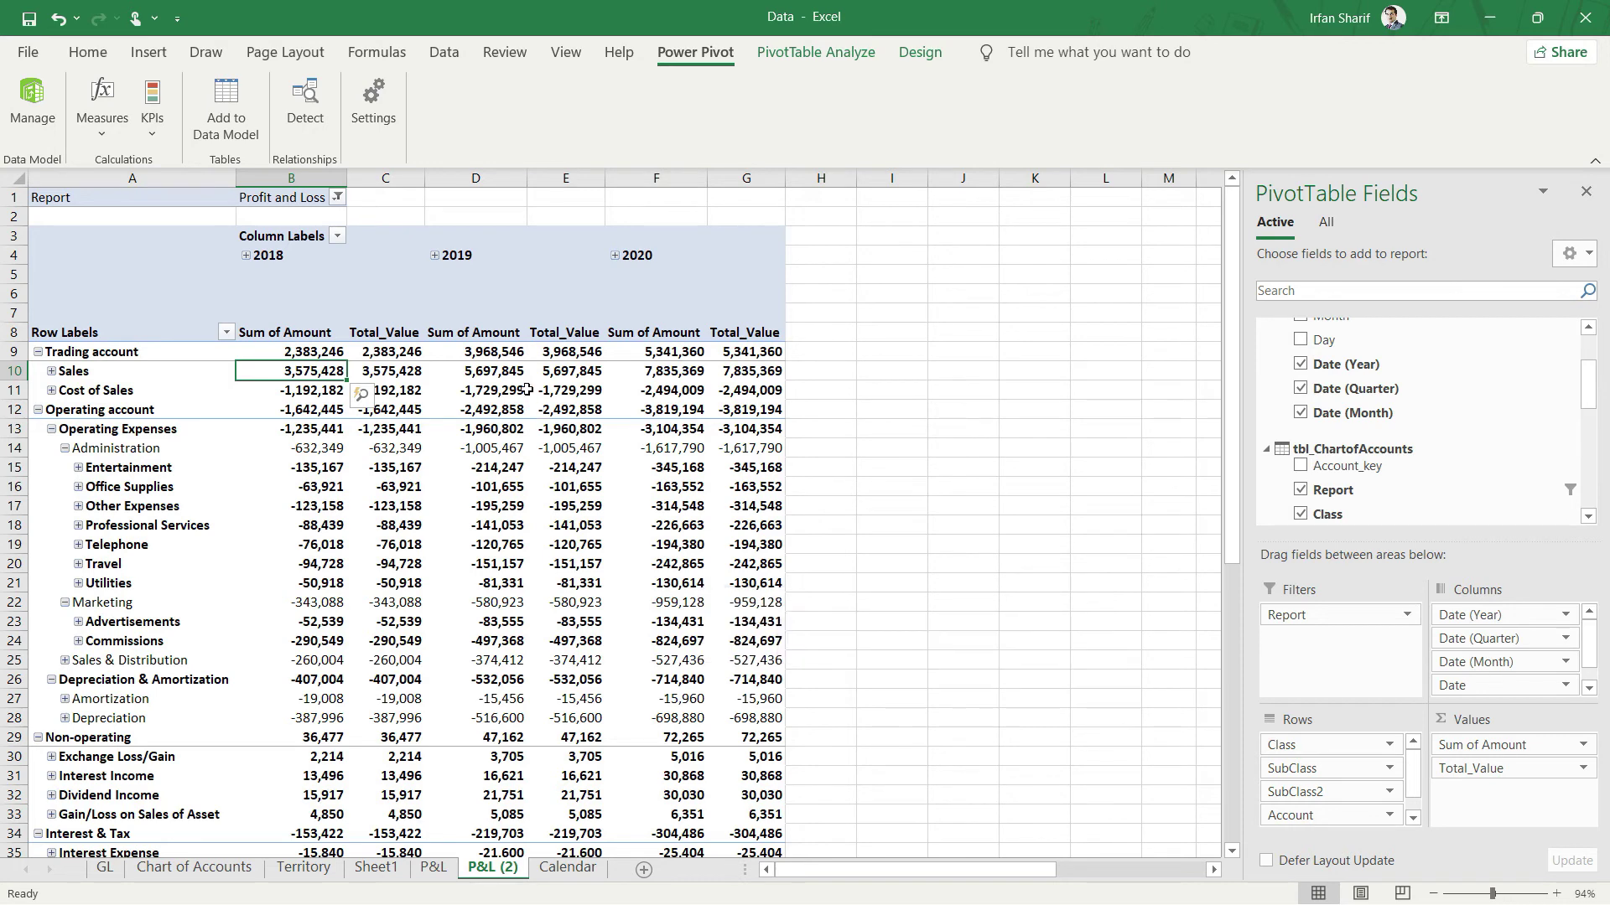
Compare the Sum of Amount and Total_Value columns down to the grand total, and remove Sum of Amount from the pivot values
{"action": "left_click", "coordinate": [281, 333]}
{"action": "left_click", "coordinate": [391, 332]}
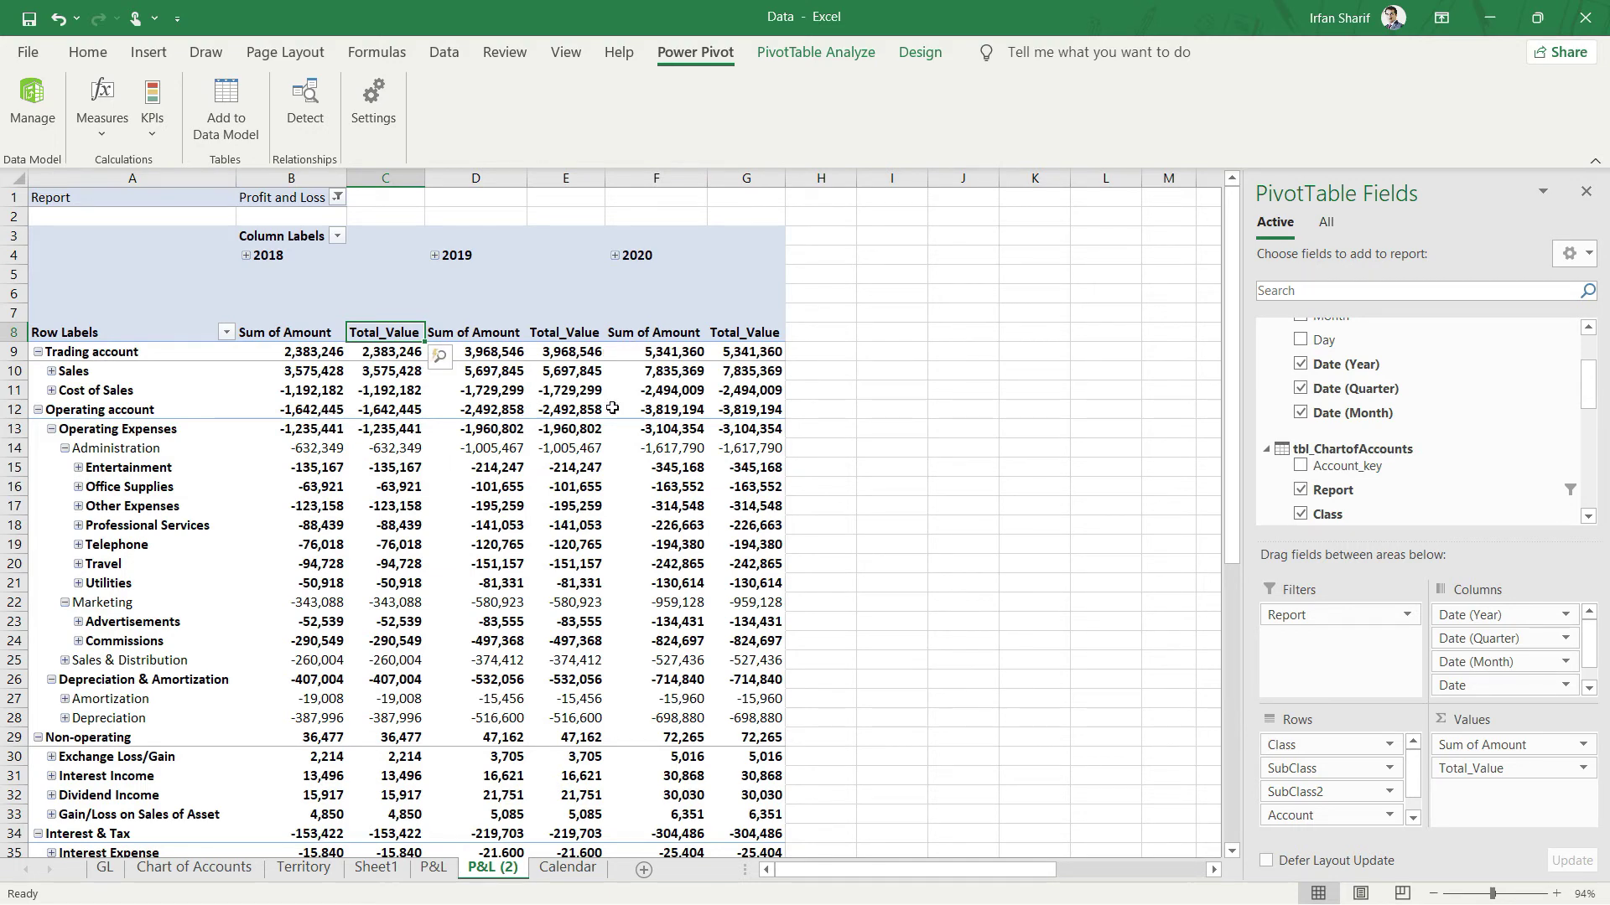
{"action": "scroll", "coordinate": [495, 591], "scroll_direction": "down", "scroll_amount": 3}
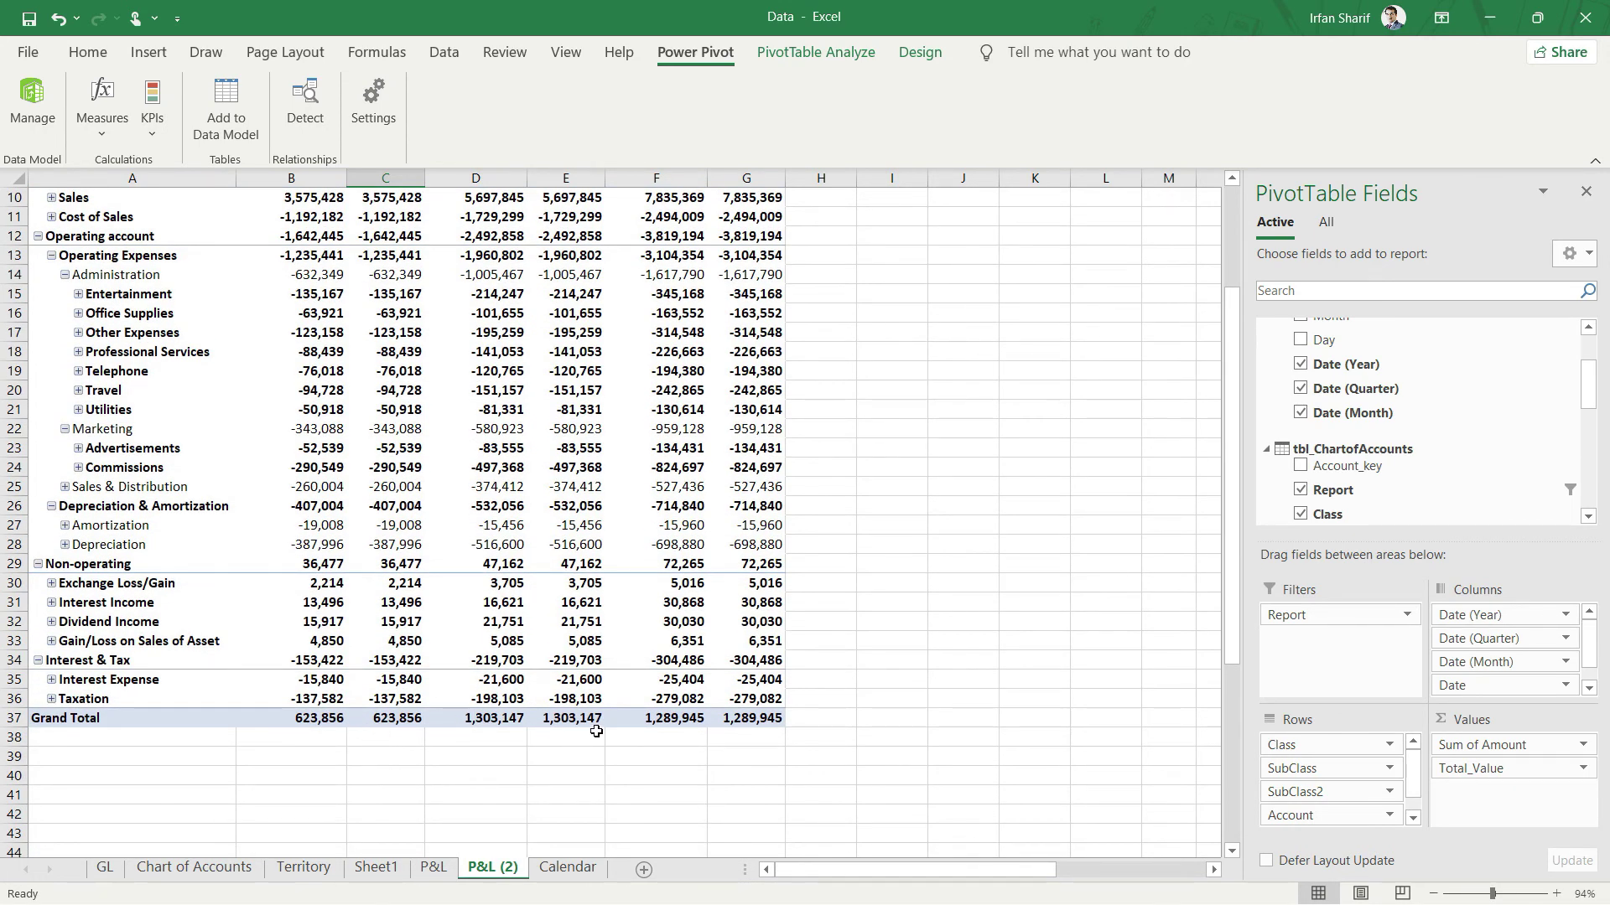
{"action": "scroll", "coordinate": [623, 621], "scroll_direction": "up", "scroll_amount": 3}
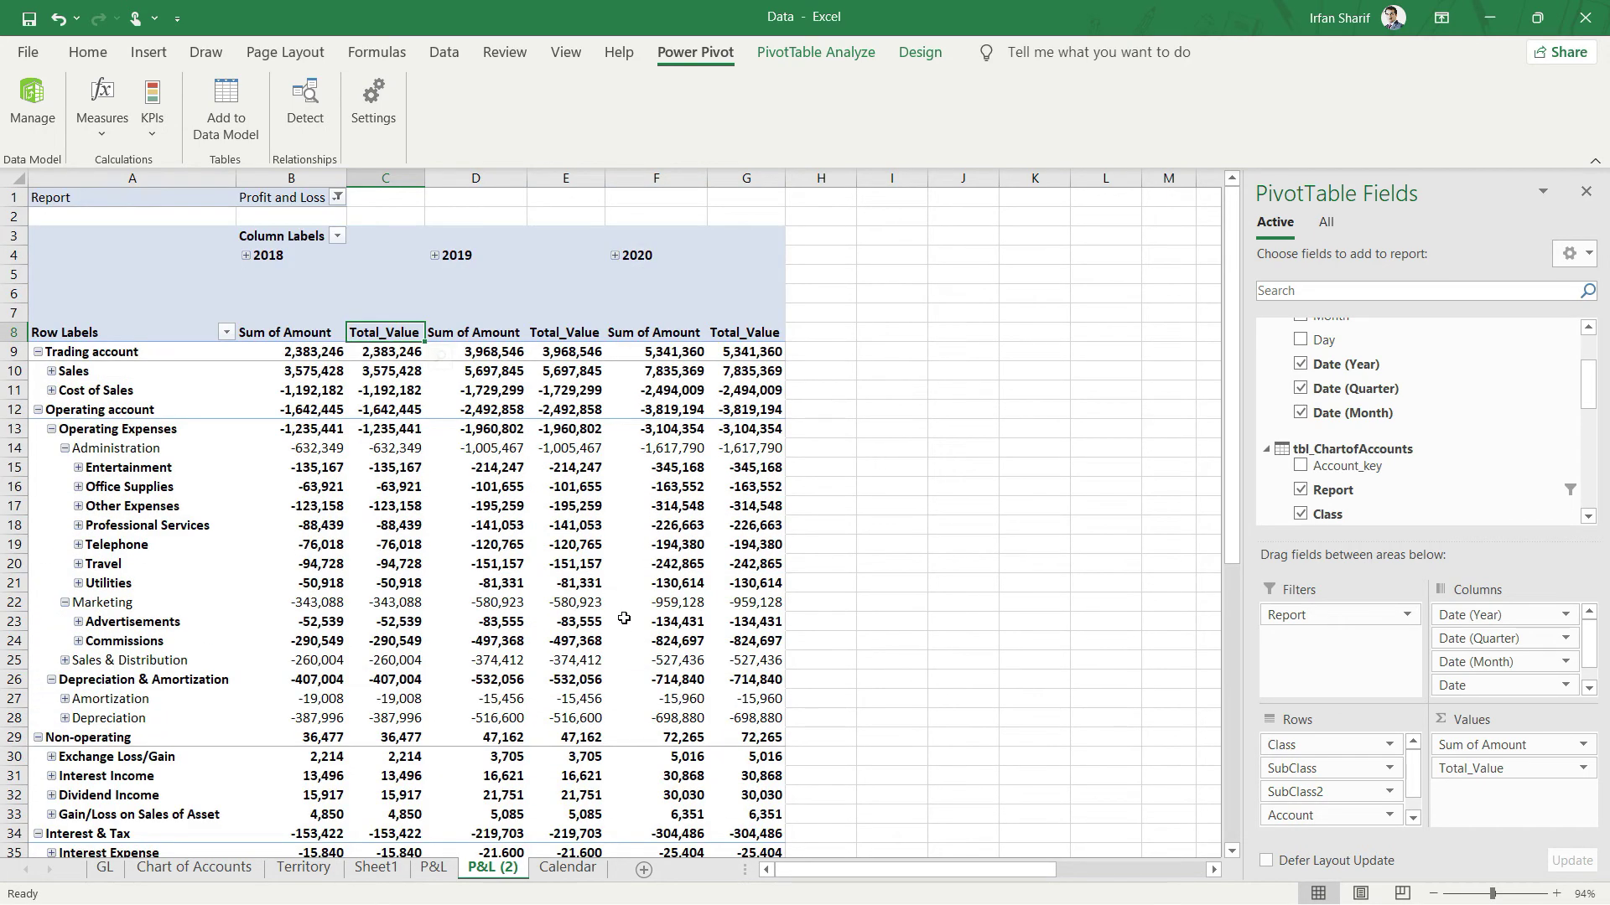
{"action": "mouse_move", "coordinate": [624, 619]}
{"action": "left_click_drag", "start_coordinate": [1507, 743], "coordinate": [1024, 620]}
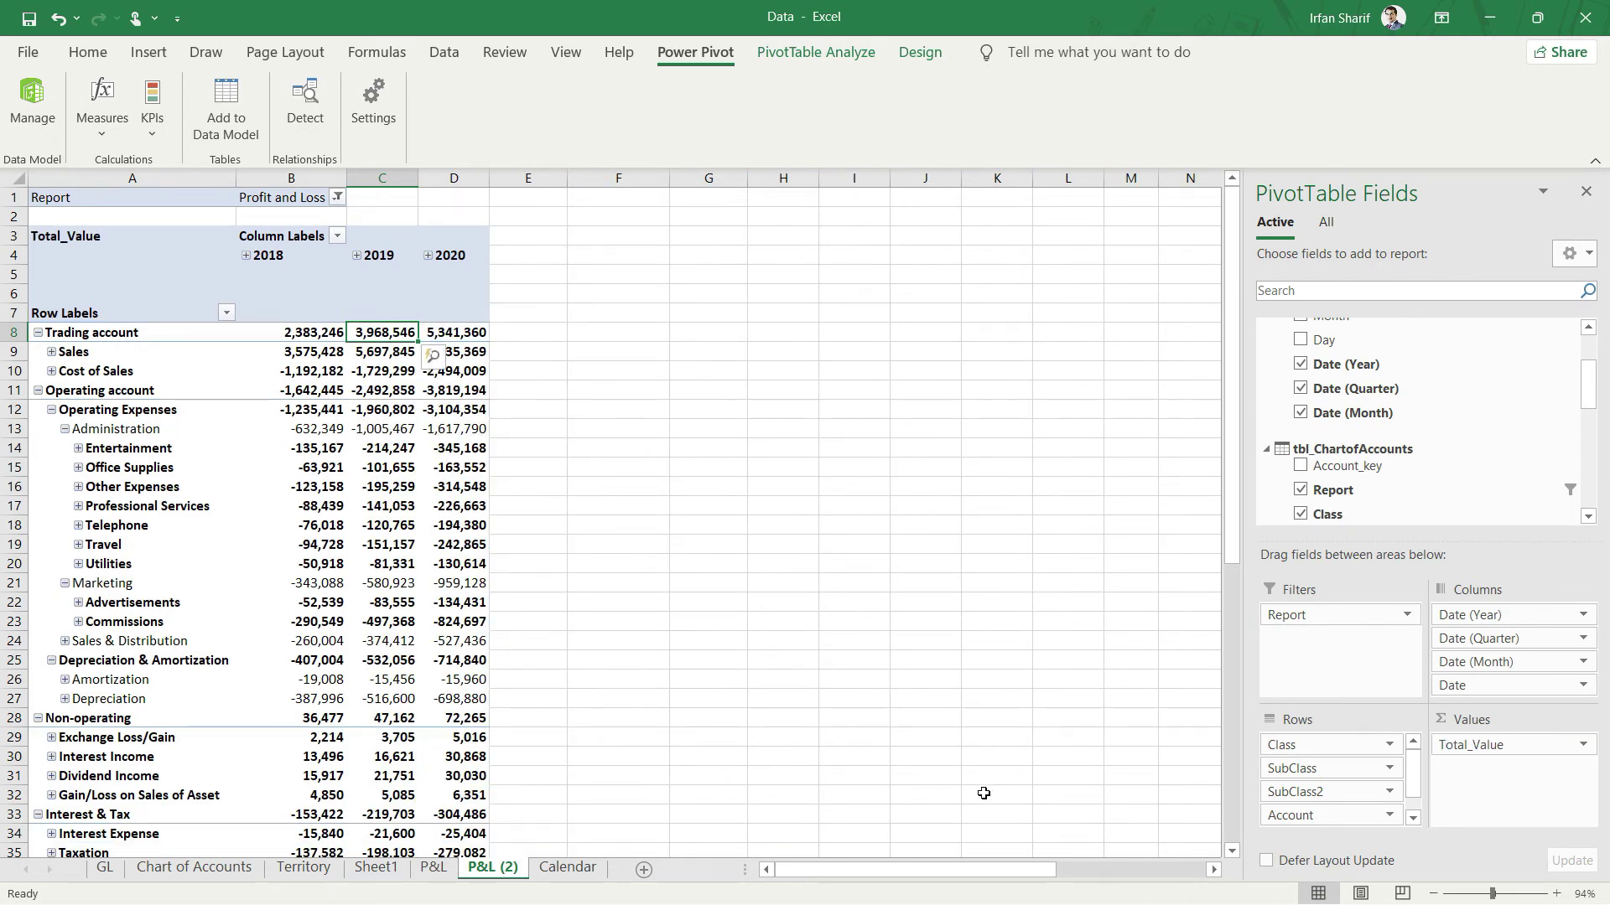
Delete the surplus blank columns F to M between the main pivot table and the smaller pivot tables
{"action": "left_click_drag", "start_coordinate": [899, 874], "coordinate": [485, 248]}
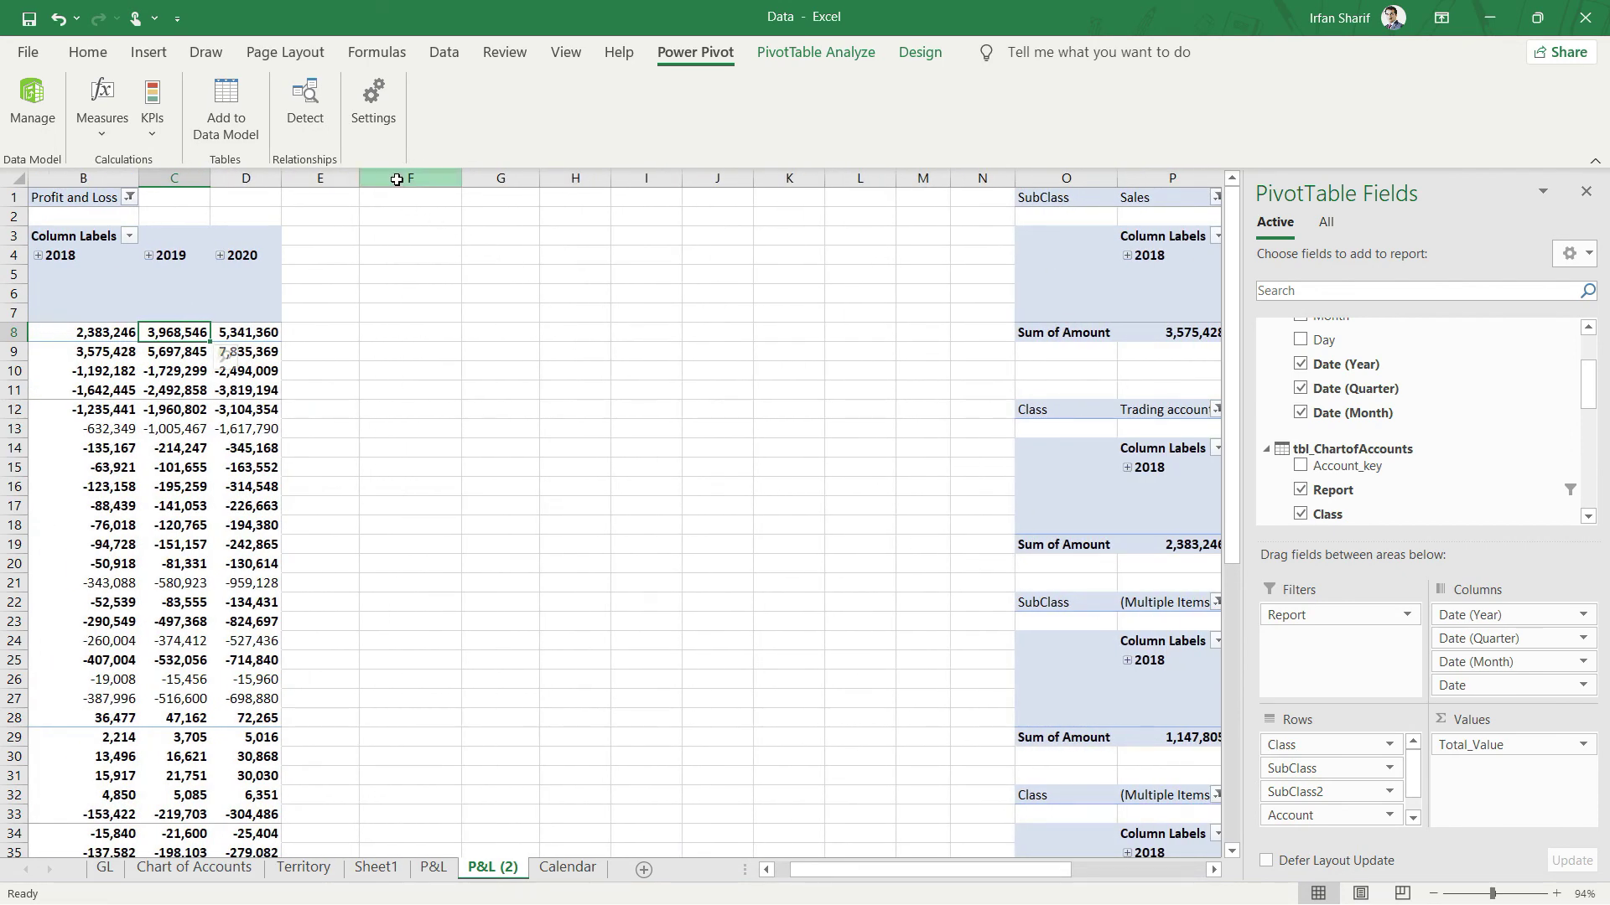
{"action": "left_click", "coordinate": [396, 176]}
{"action": "key", "text": "shift+Right"}
{"action": "key", "text": "shift+Right"}
{"action": "key", "text": "shift+Right"}
{"action": "key", "text": "shift+Right"}
{"action": "key", "text": "shift+Right"}
{"action": "key", "text": "shift+Right"}
{"action": "key", "text": "shift+Right"}
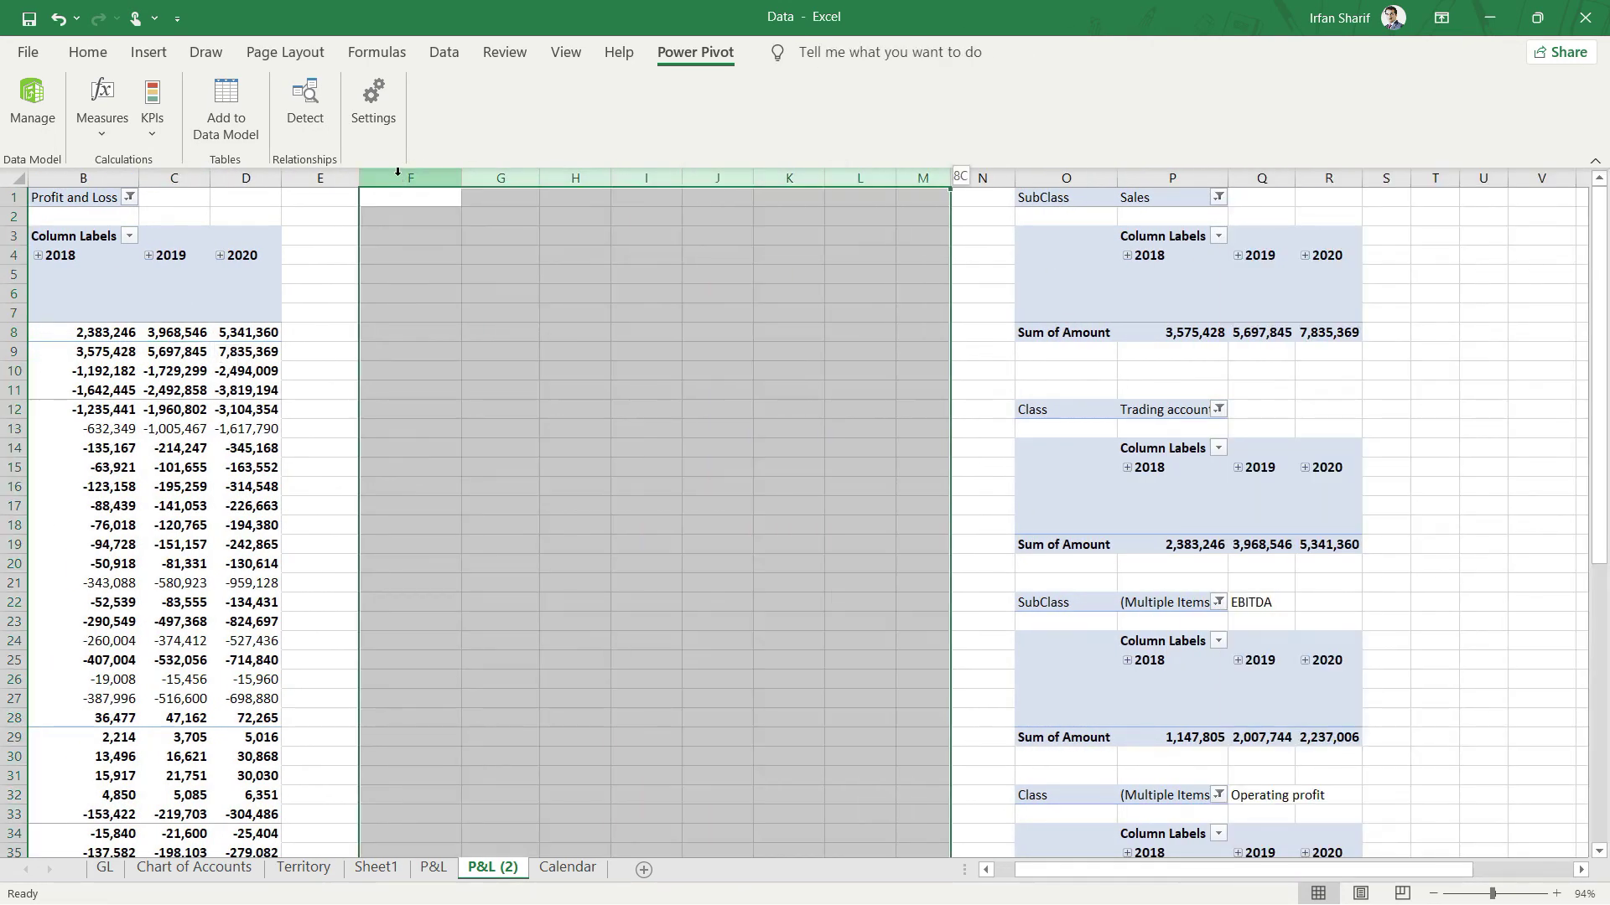
{"action": "key", "text": "ctrl+minus"}
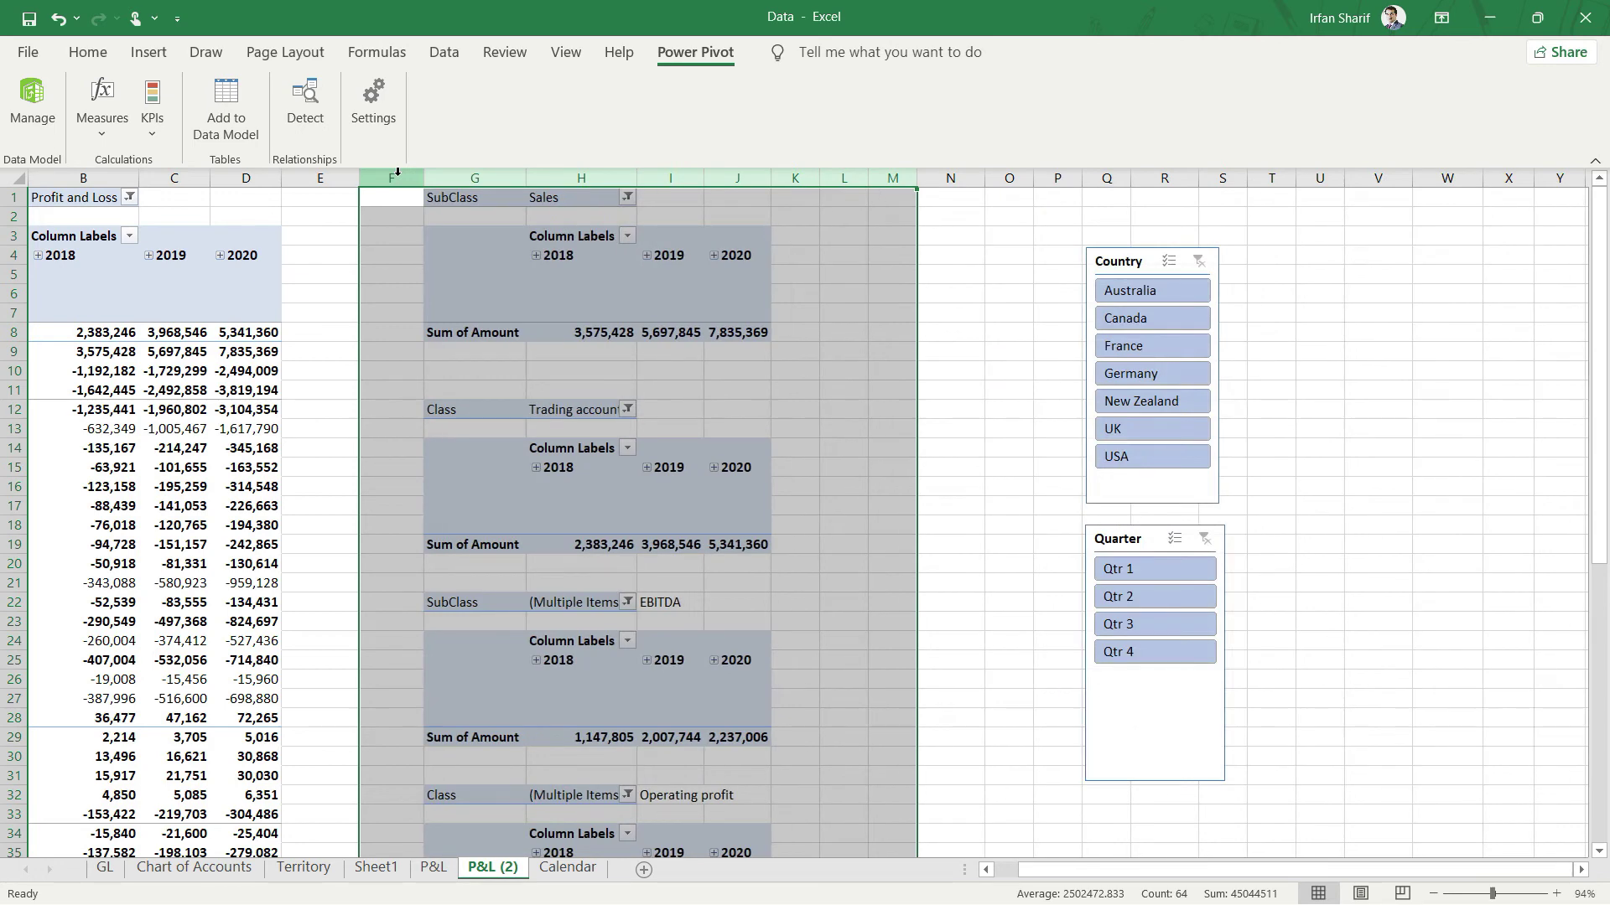
{"action": "left_click", "coordinate": [336, 283]}
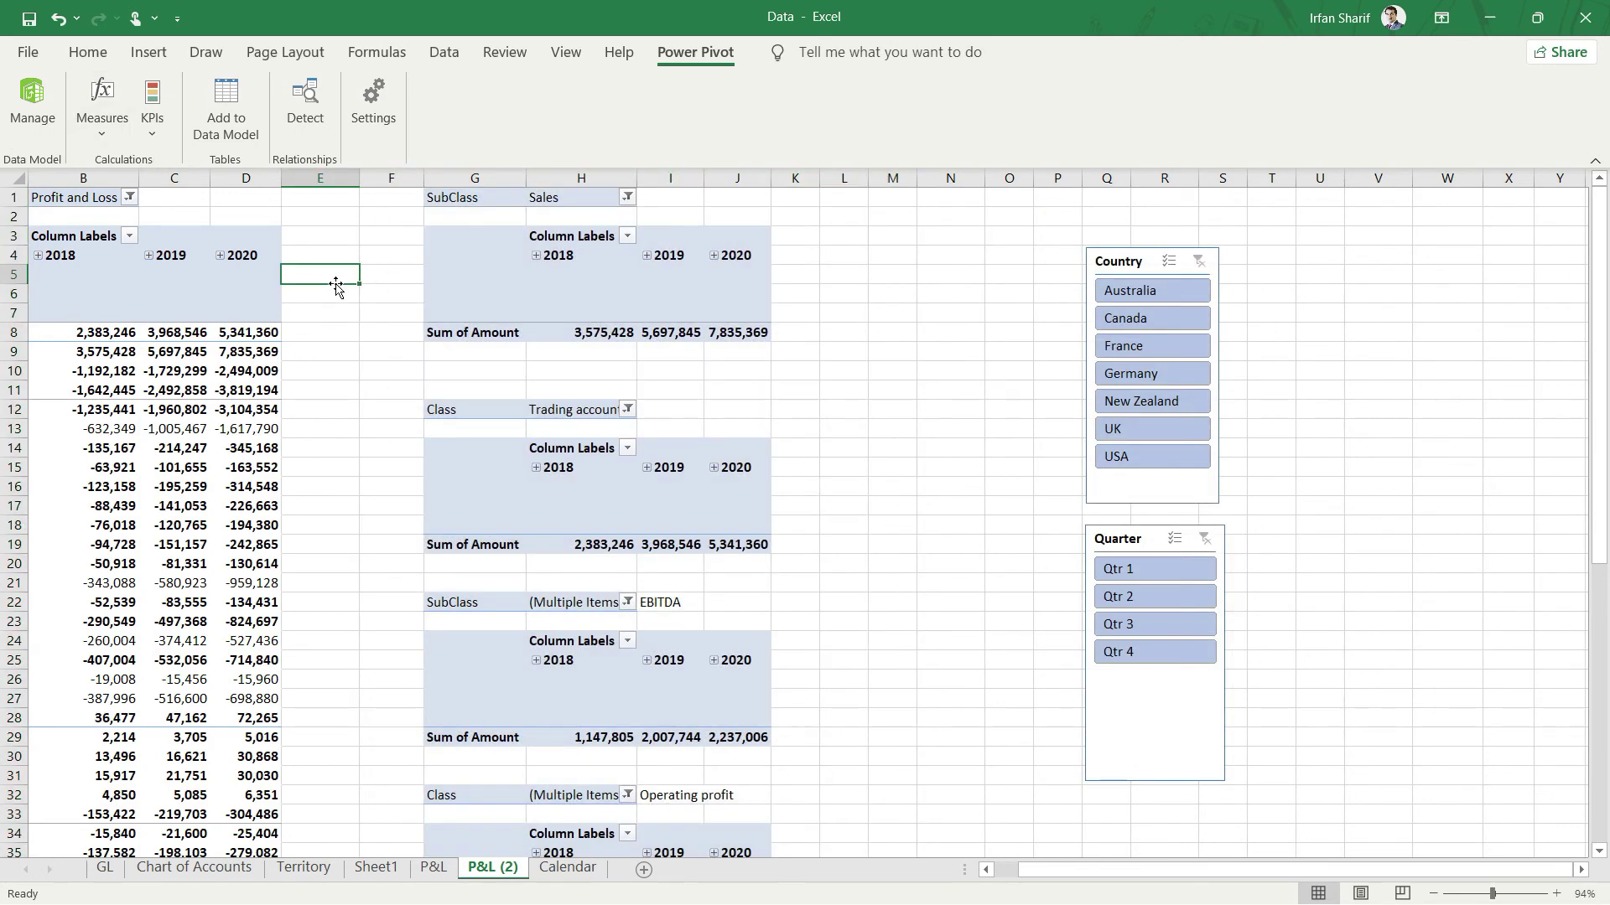
Search the fields of the Sales pivot table for "value" and add the Total_Value measure to its values
{"action": "key", "text": "Home"}
{"action": "key", "text": "Right"}
{"action": "key", "text": "Right"}
{"action": "key", "text": "Right"}
{"action": "key", "text": "Right"}
{"action": "key", "text": "Right"}
{"action": "key", "text": "Right"}
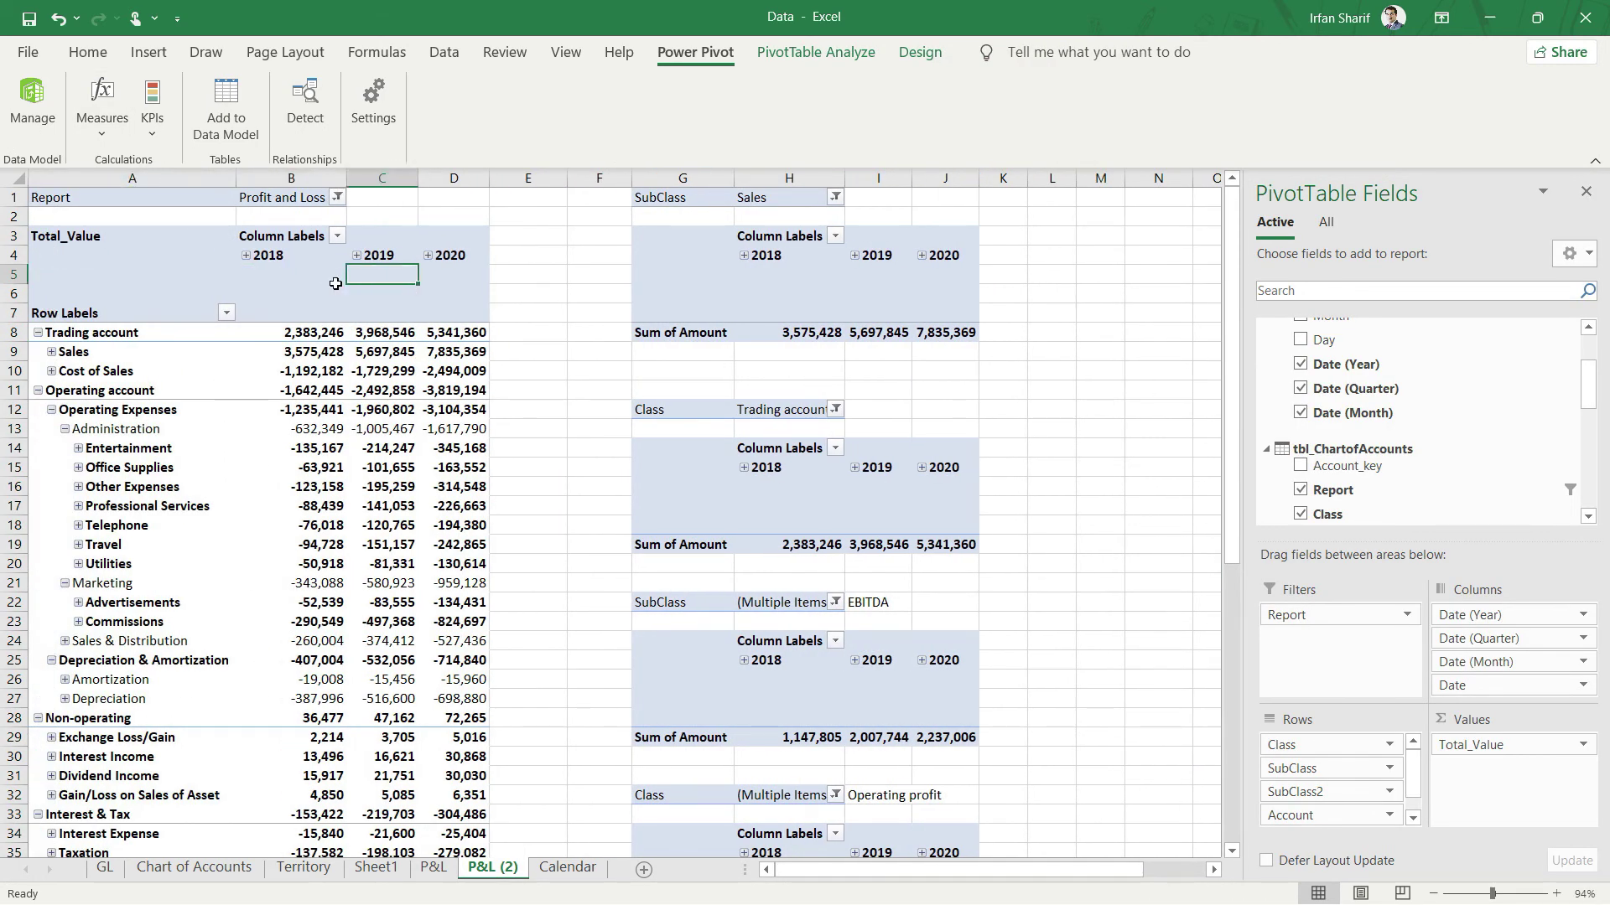
{"action": "key", "text": "Down"}
{"action": "key", "text": "Down"}
{"action": "key", "text": "Down"}
{"action": "key", "text": "Right"}
{"action": "key", "text": "Right"}
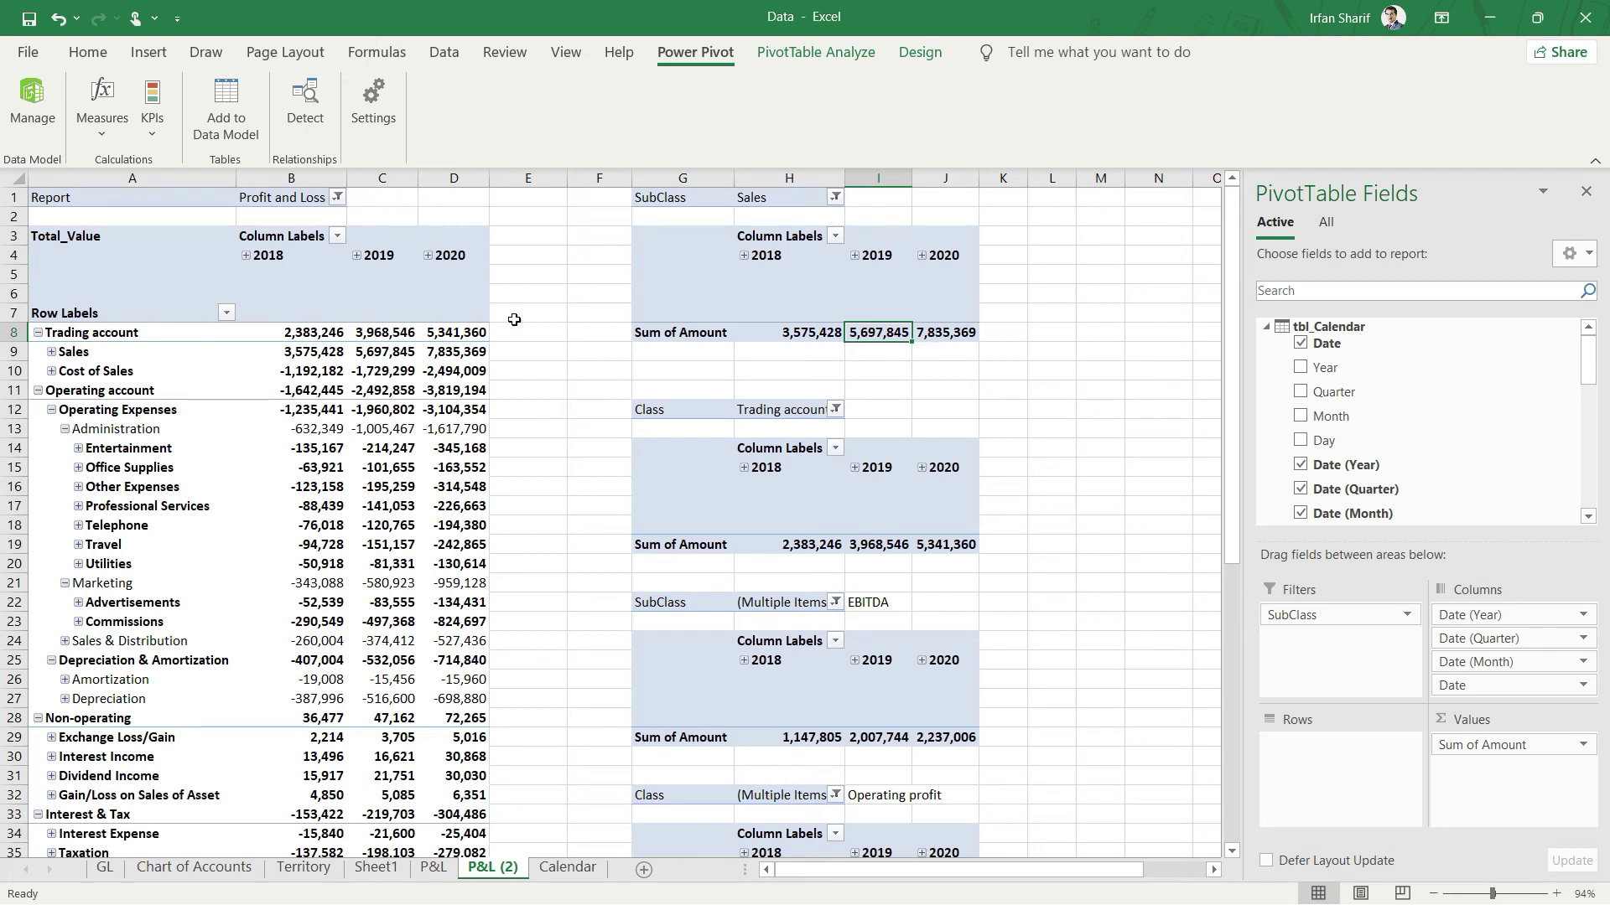
{"action": "left_click", "coordinate": [1405, 292]}
{"action": "type", "text": "value"}
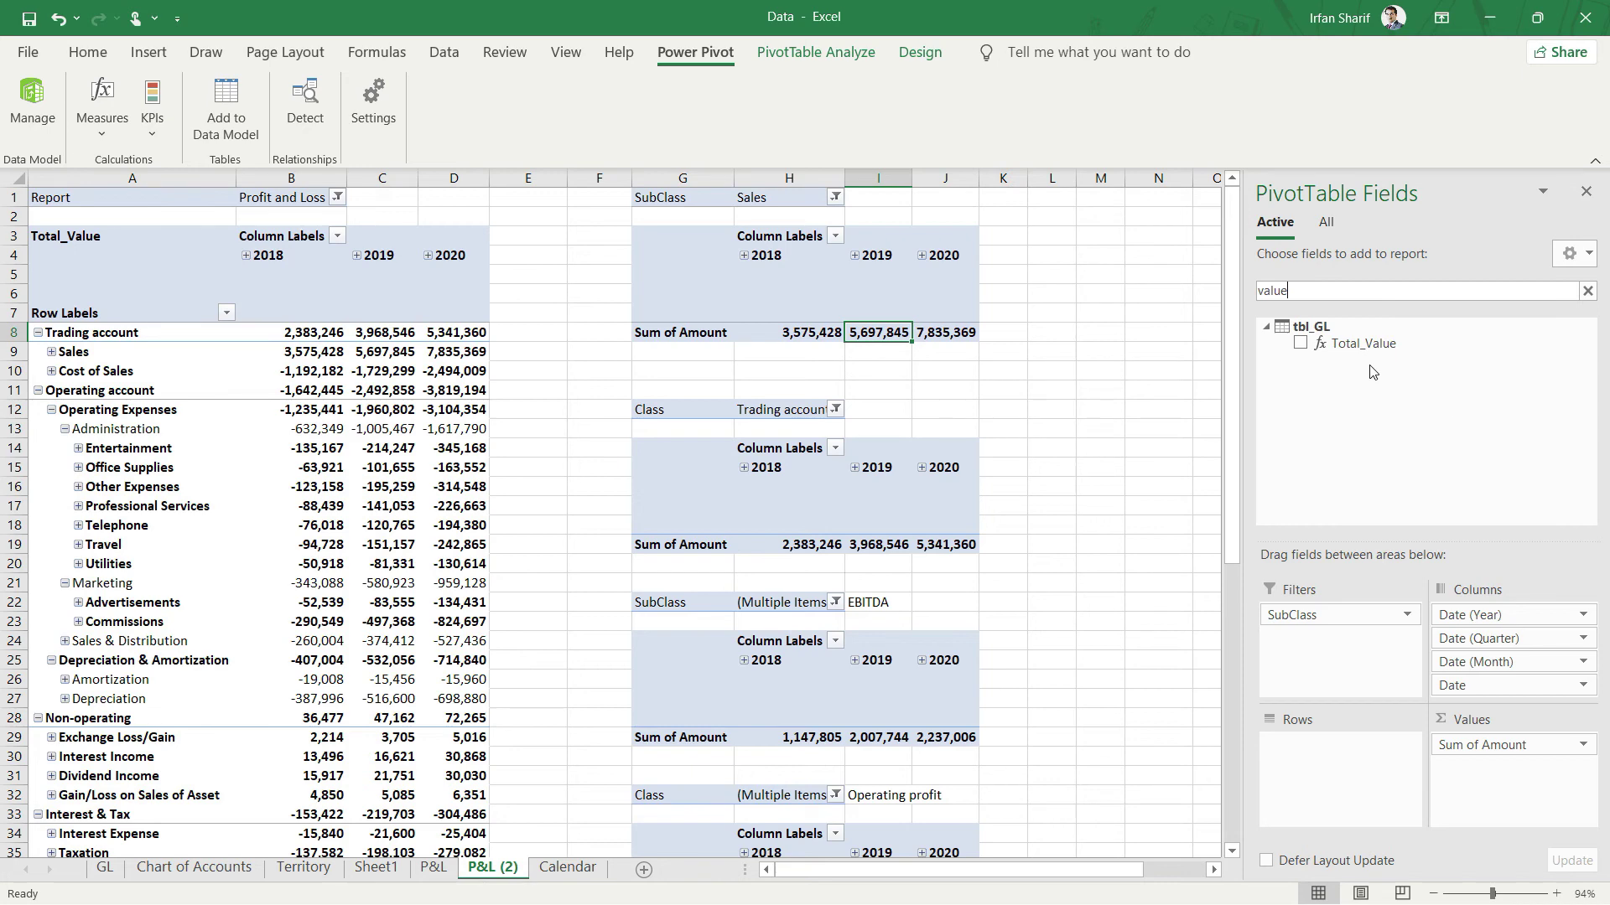
{"action": "left_click_drag", "start_coordinate": [1375, 350], "coordinate": [1539, 803]}
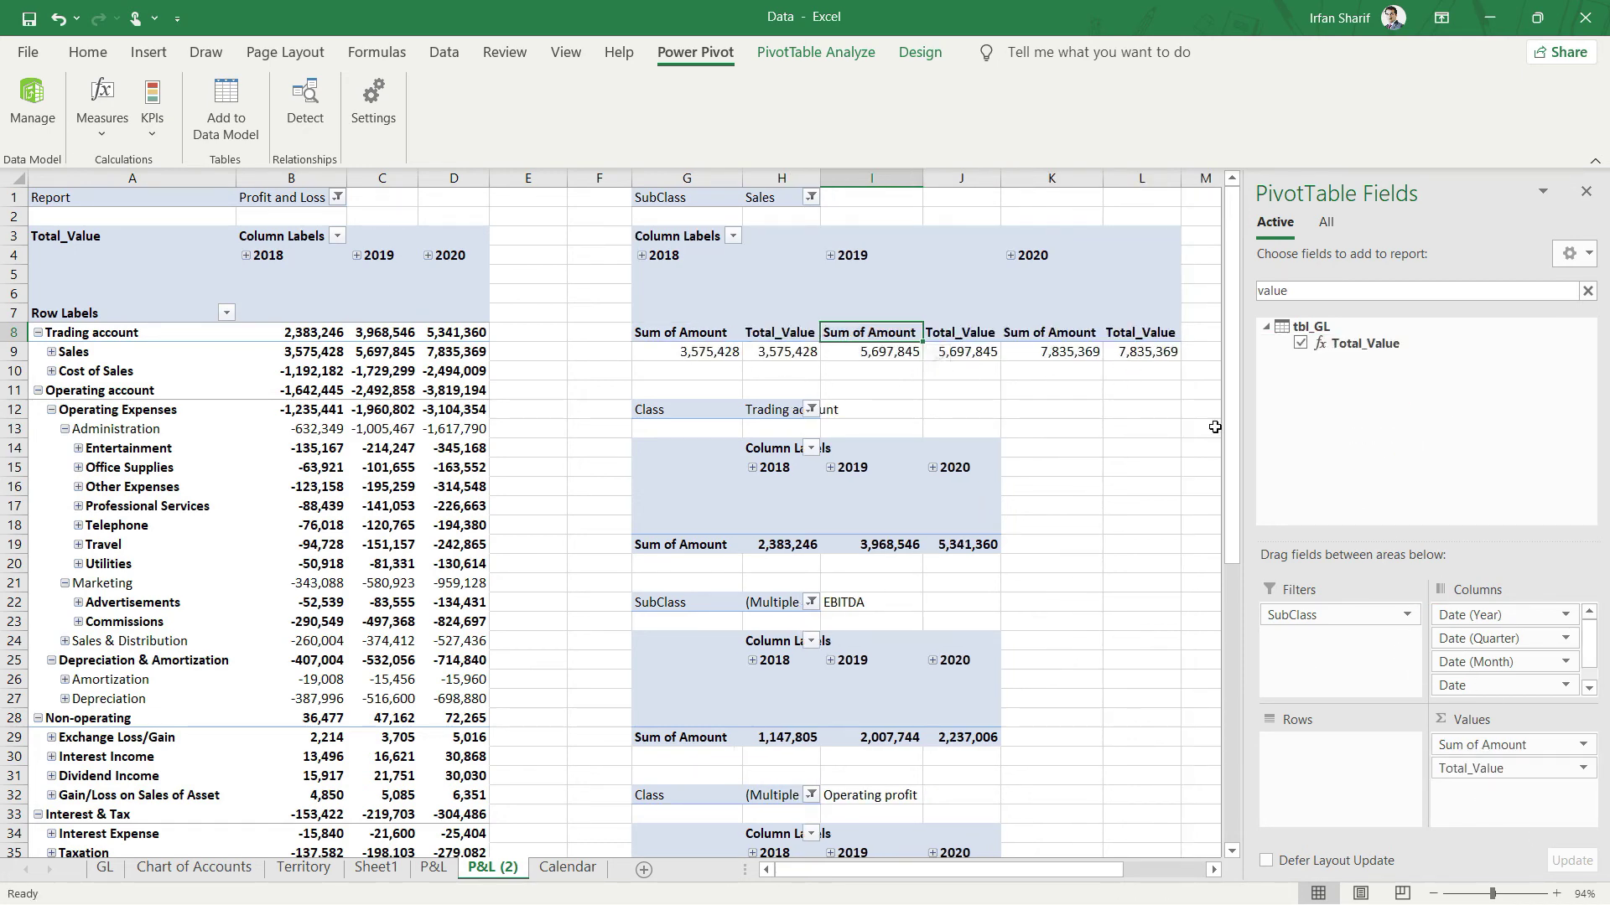
Remove Sum of Amount from the Sales pivot table's values, and replace it with Total_Value in the Trading account pivot table
{"action": "left_click_drag", "start_coordinate": [1490, 746], "coordinate": [1161, 642]}
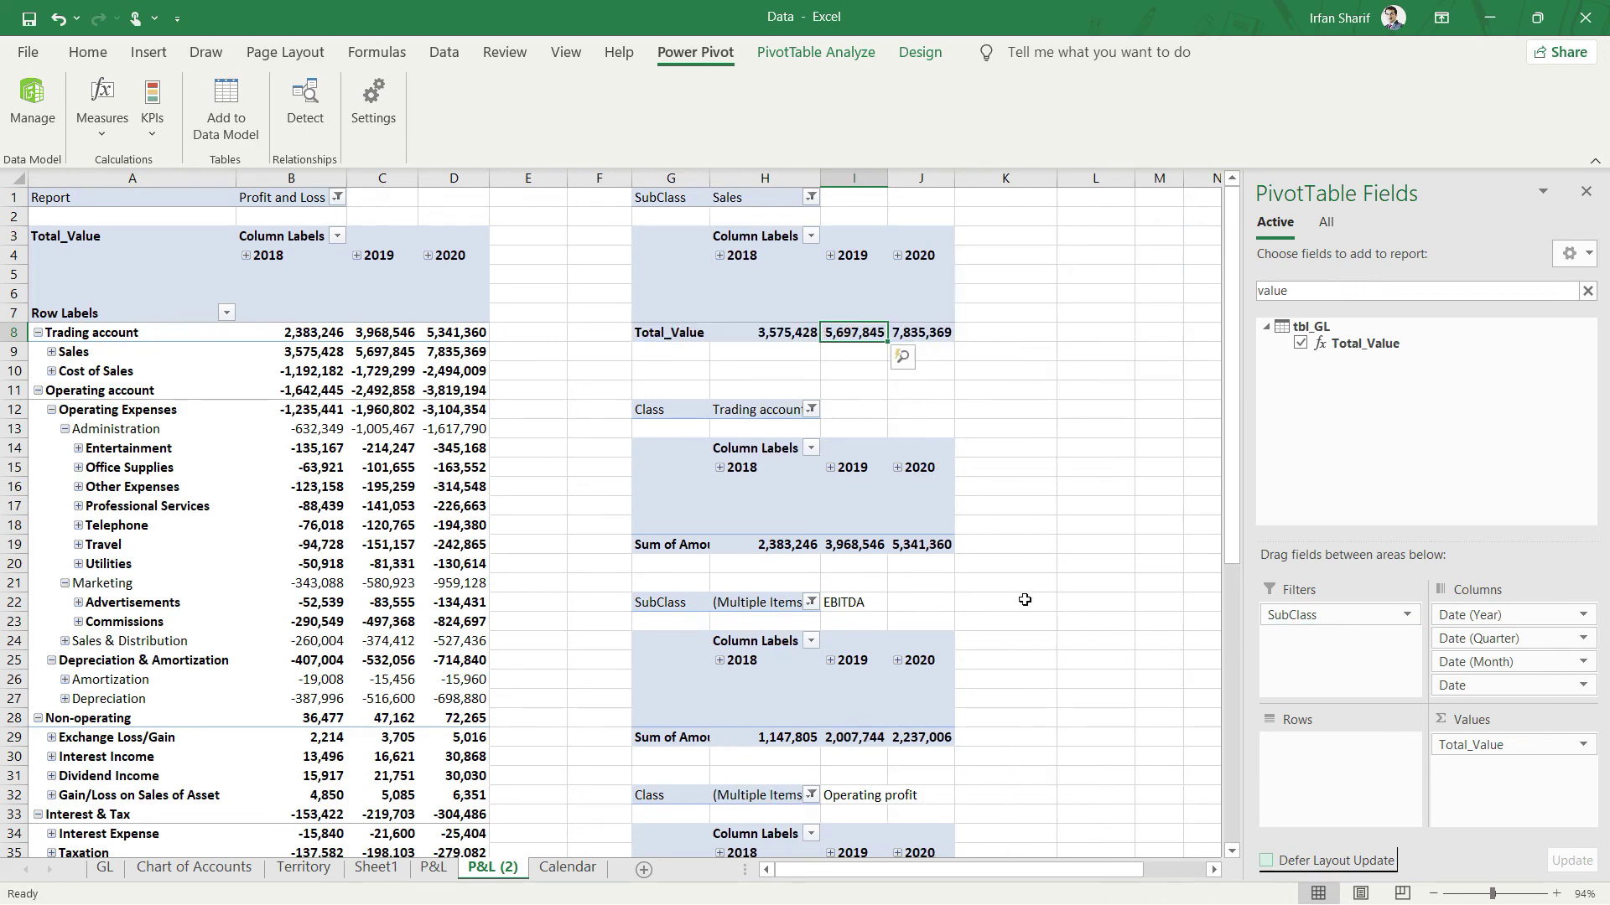
{"action": "left_click", "coordinate": [807, 541]}
{"action": "left_click", "coordinate": [1384, 291]}
{"action": "type", "text": "va"}
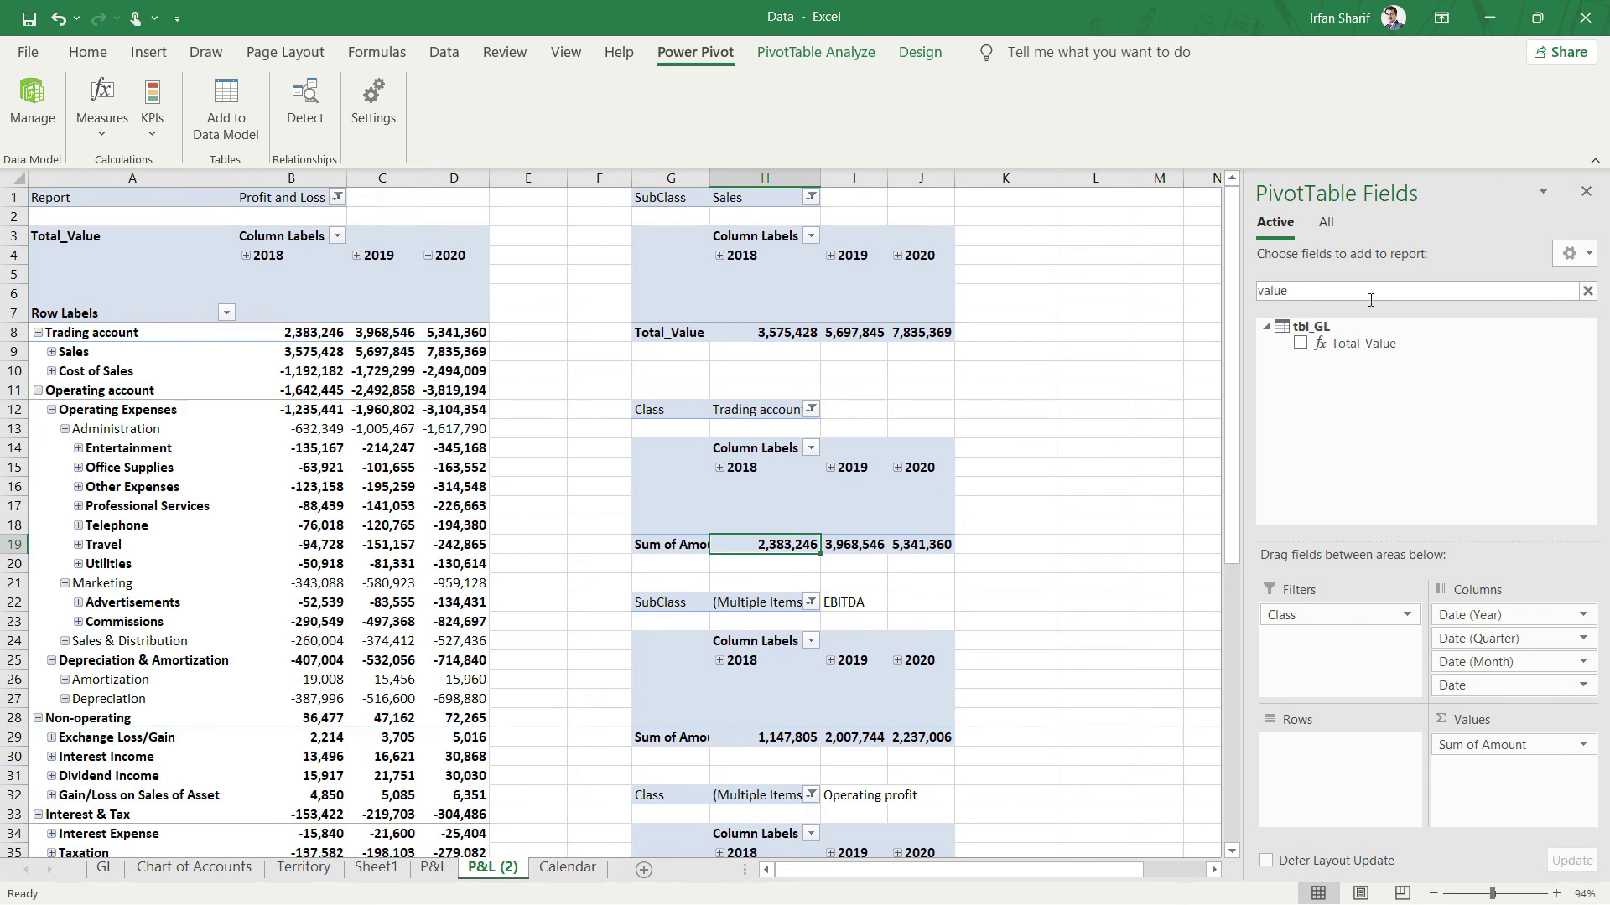
{"action": "left_click_drag", "start_coordinate": [1363, 344], "coordinate": [1509, 781]}
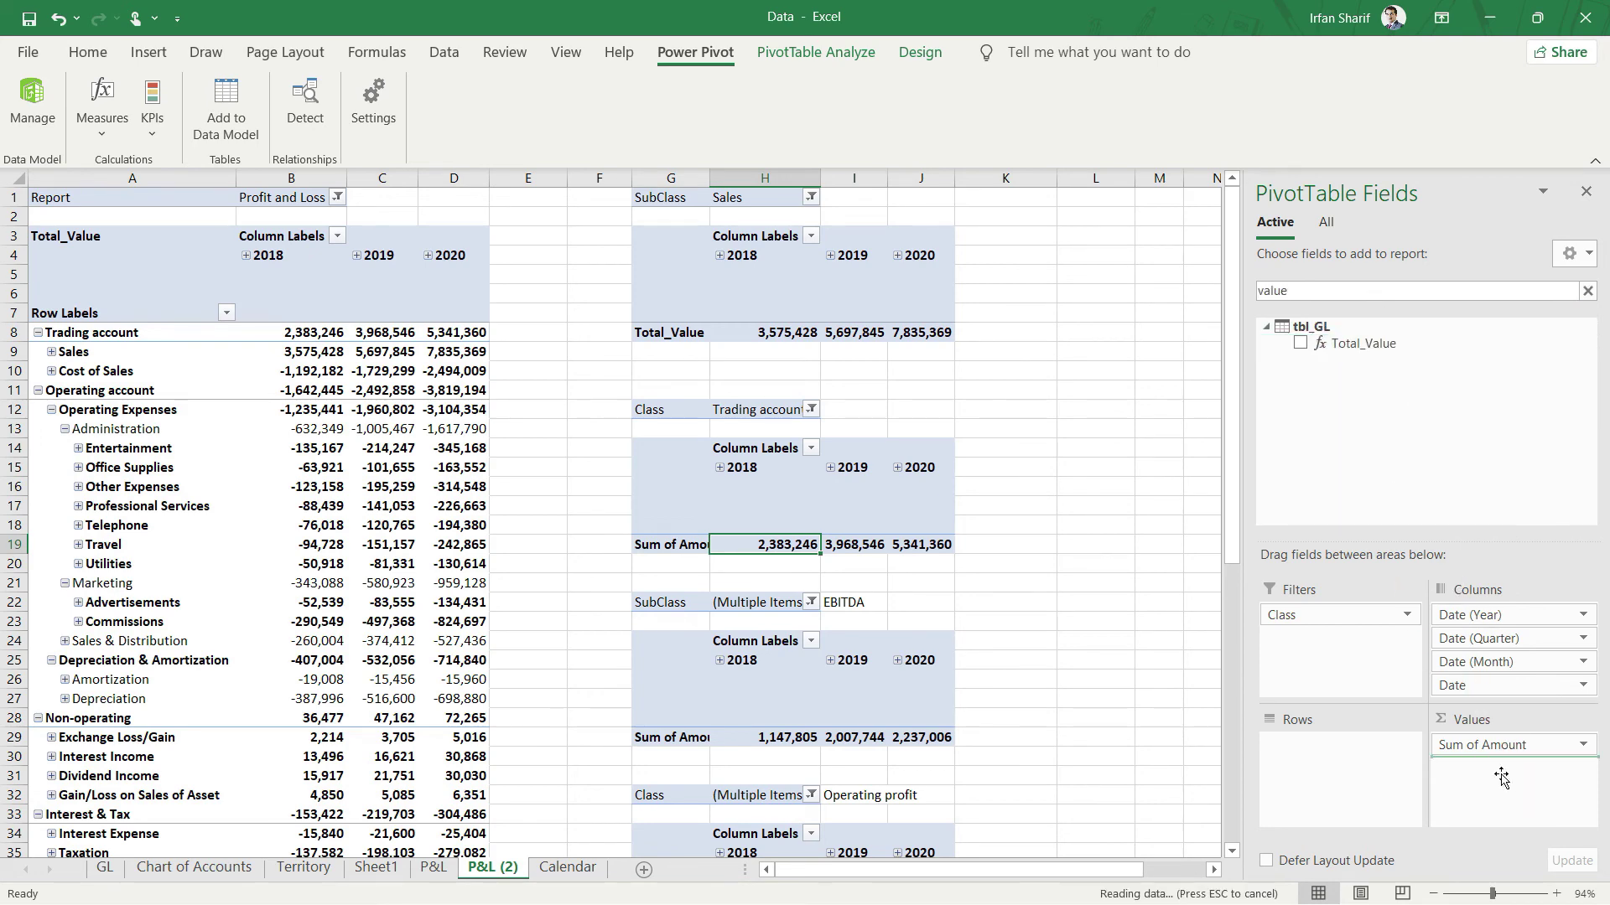
{"action": "left_click", "coordinate": [1062, 563]}
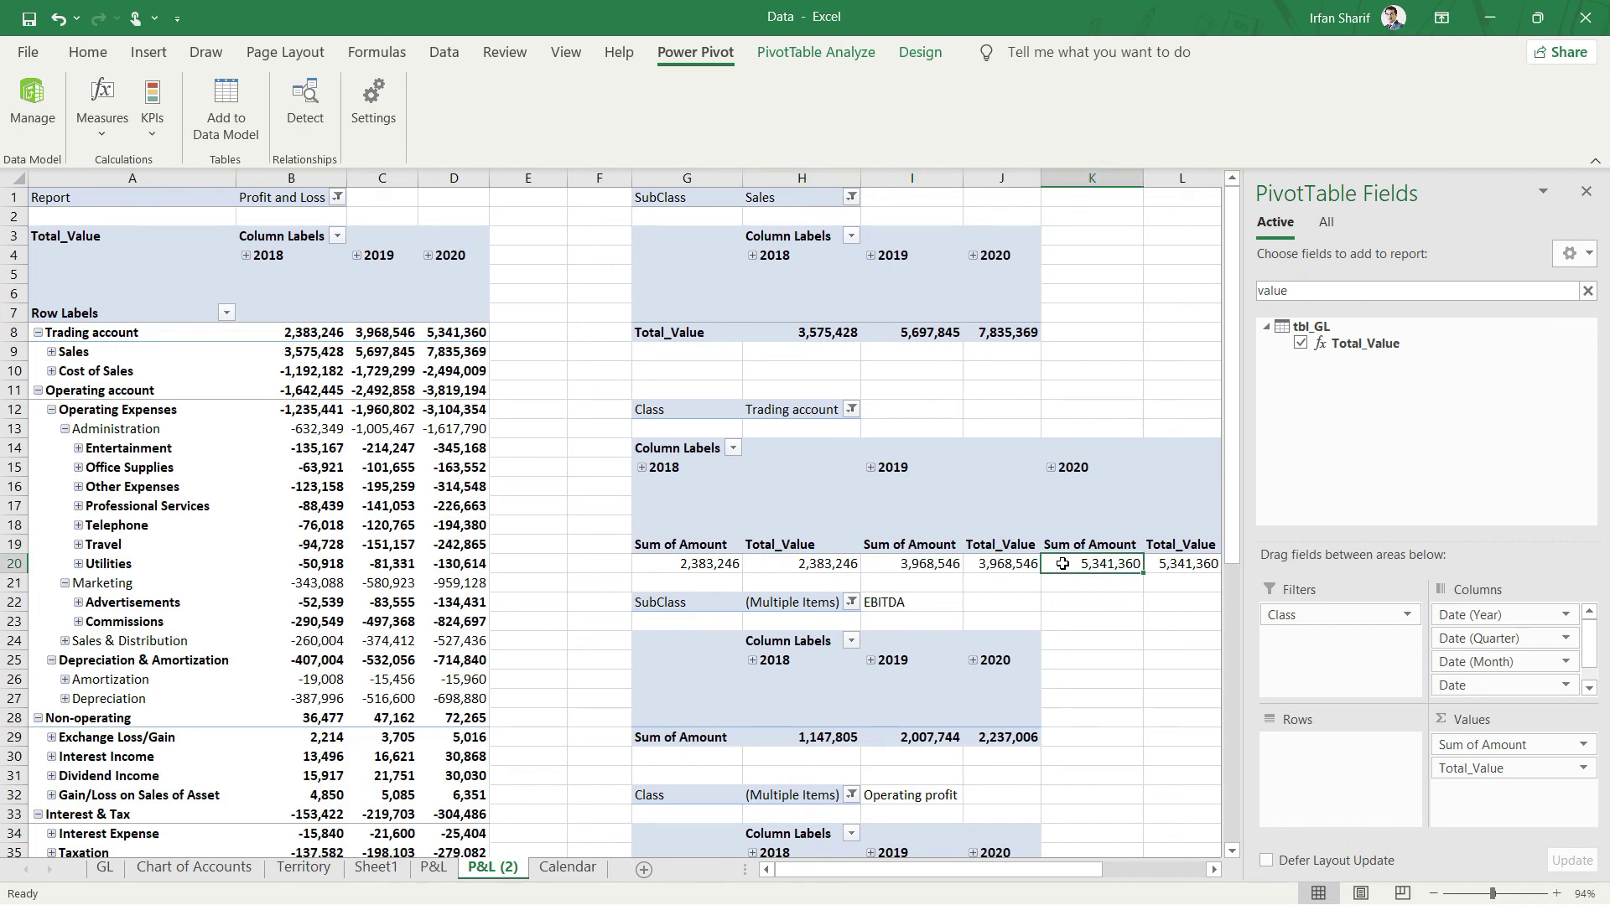
{"action": "left_click_drag", "start_coordinate": [1479, 744], "coordinate": [1201, 686]}
Search the EBITDA pivot table's fields for "value" and replace Sum of Amount with the Total_Value measure in its values
{"action": "scroll", "coordinate": [841, 682], "scroll_direction": "down", "scroll_amount": 2}
{"action": "scroll", "coordinate": [840, 682], "scroll_direction": "down", "scroll_amount": 1}
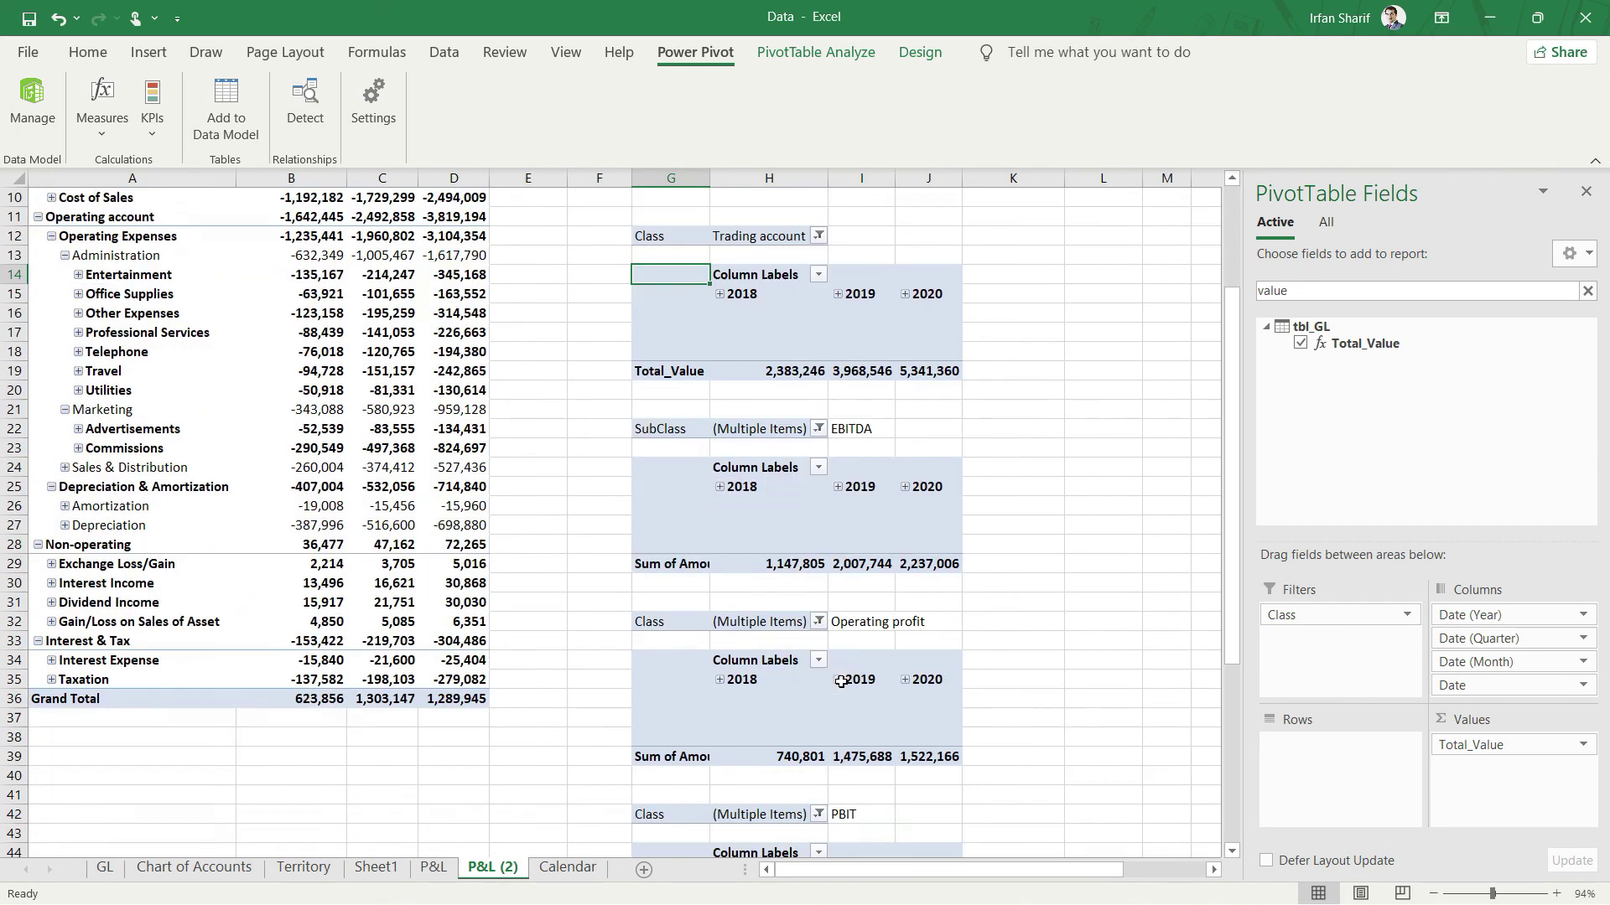
{"action": "left_click", "coordinate": [768, 566]}
{"action": "left_click", "coordinate": [1336, 293]}
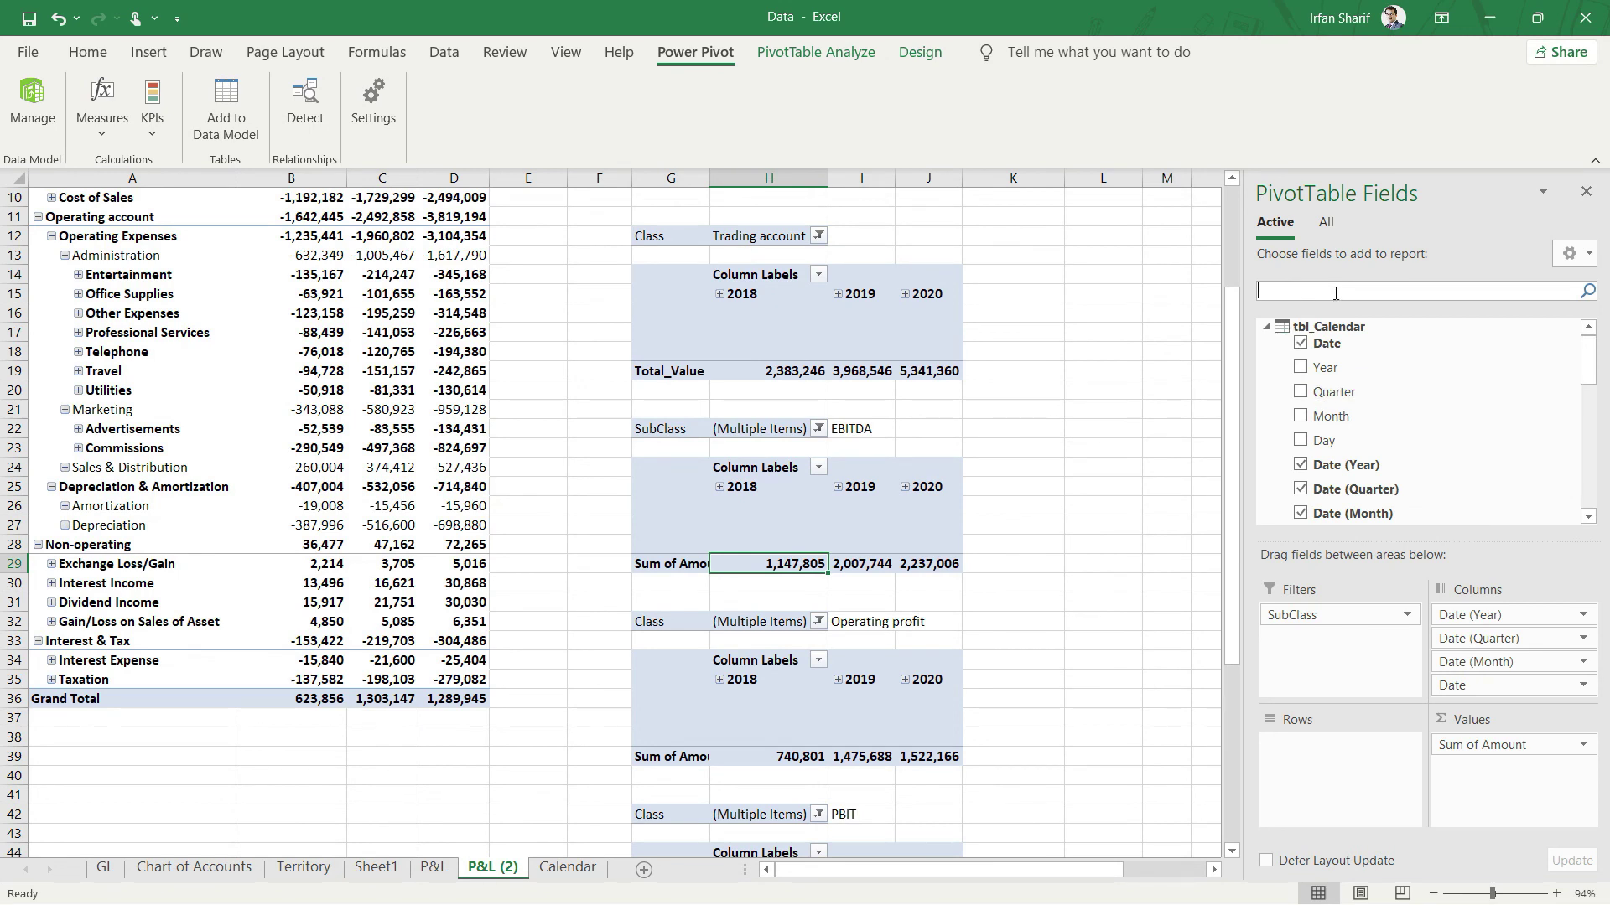
{"action": "type", "text": "value"}
{"action": "left_click_drag", "start_coordinate": [1363, 343], "coordinate": [1524, 812]}
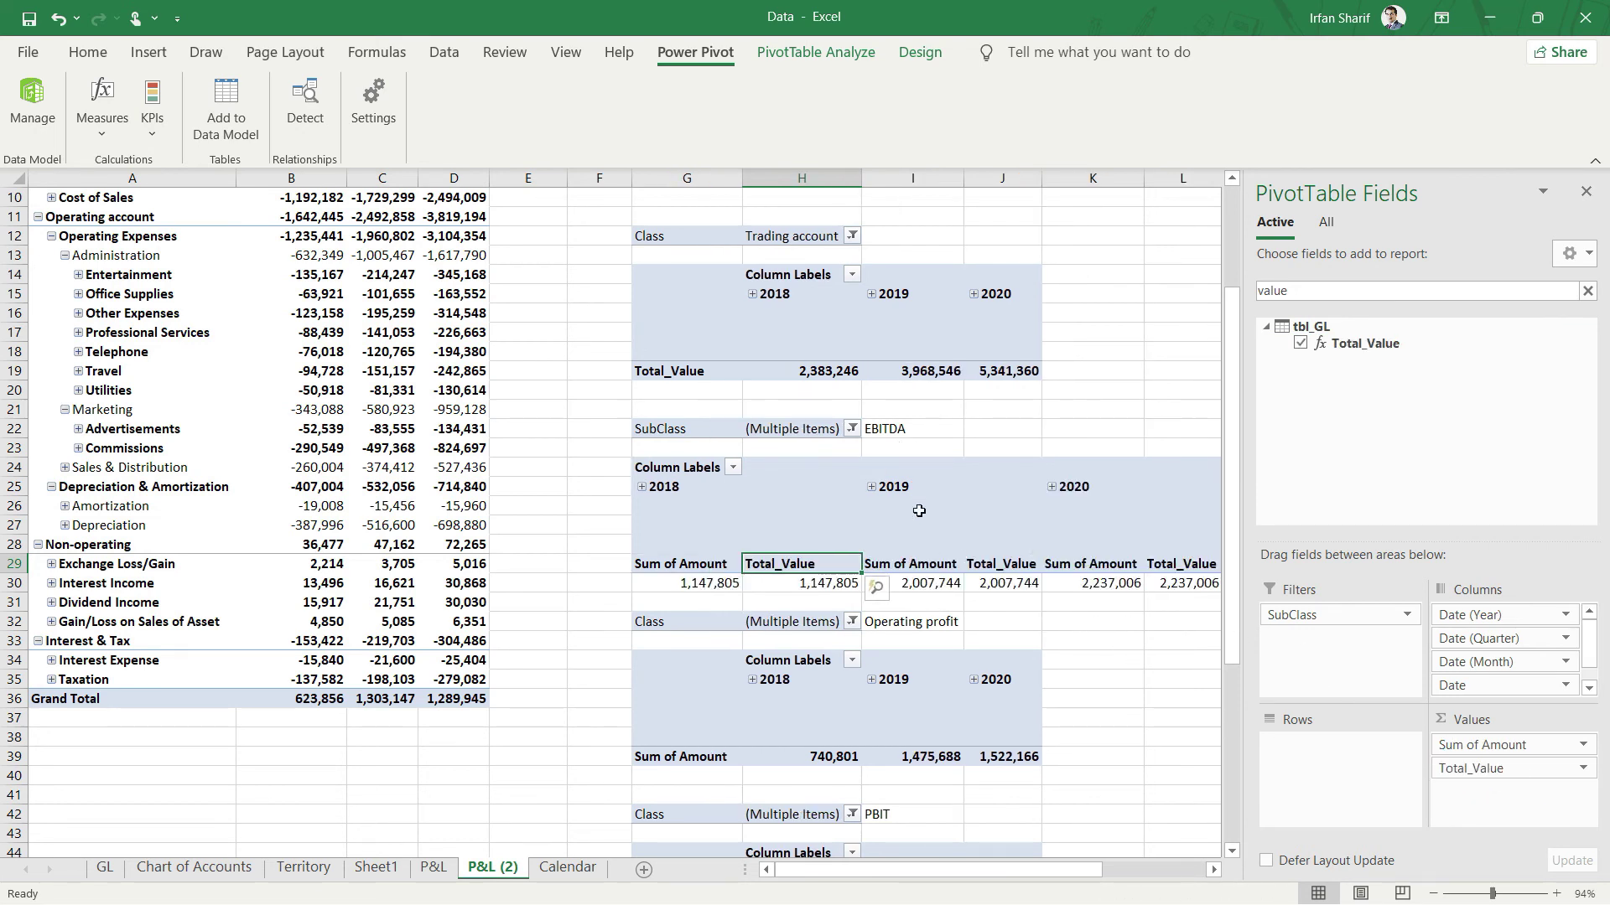
{"action": "left_click_drag", "start_coordinate": [1480, 744], "coordinate": [1190, 683]}
Replace Sum of Amount with the Total_Value measure in the values of the Operating profit pivot table
{"action": "scroll", "coordinate": [969, 639], "scroll_direction": "down", "scroll_amount": 3}
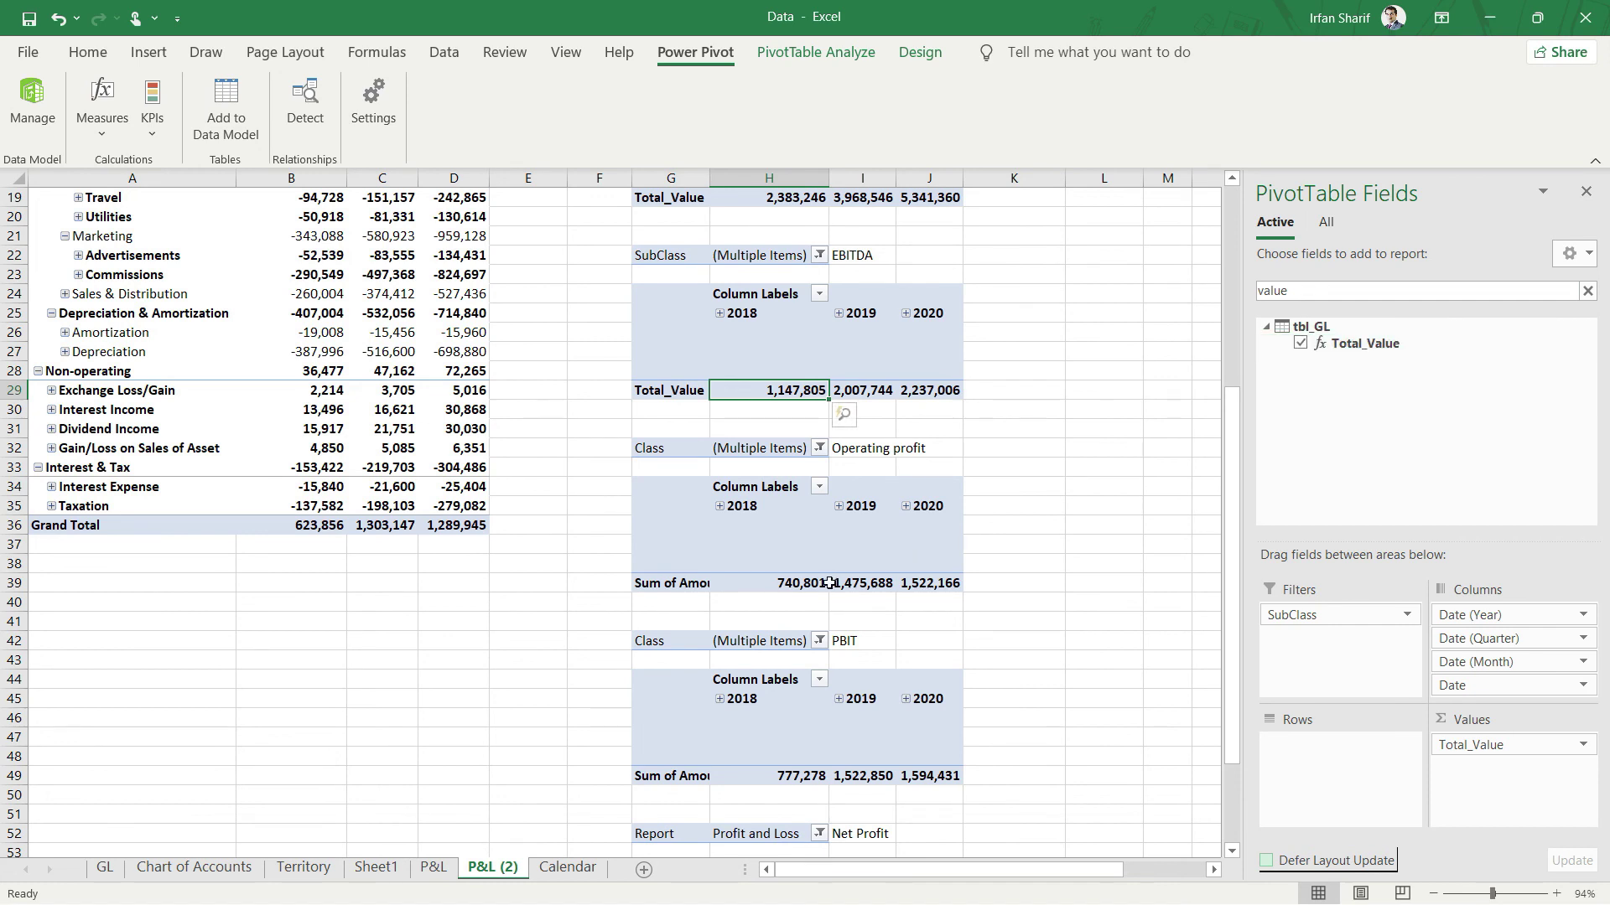
{"action": "left_click", "coordinate": [790, 585]}
{"action": "left_click", "coordinate": [1440, 291]}
{"action": "type", "text": "v"}
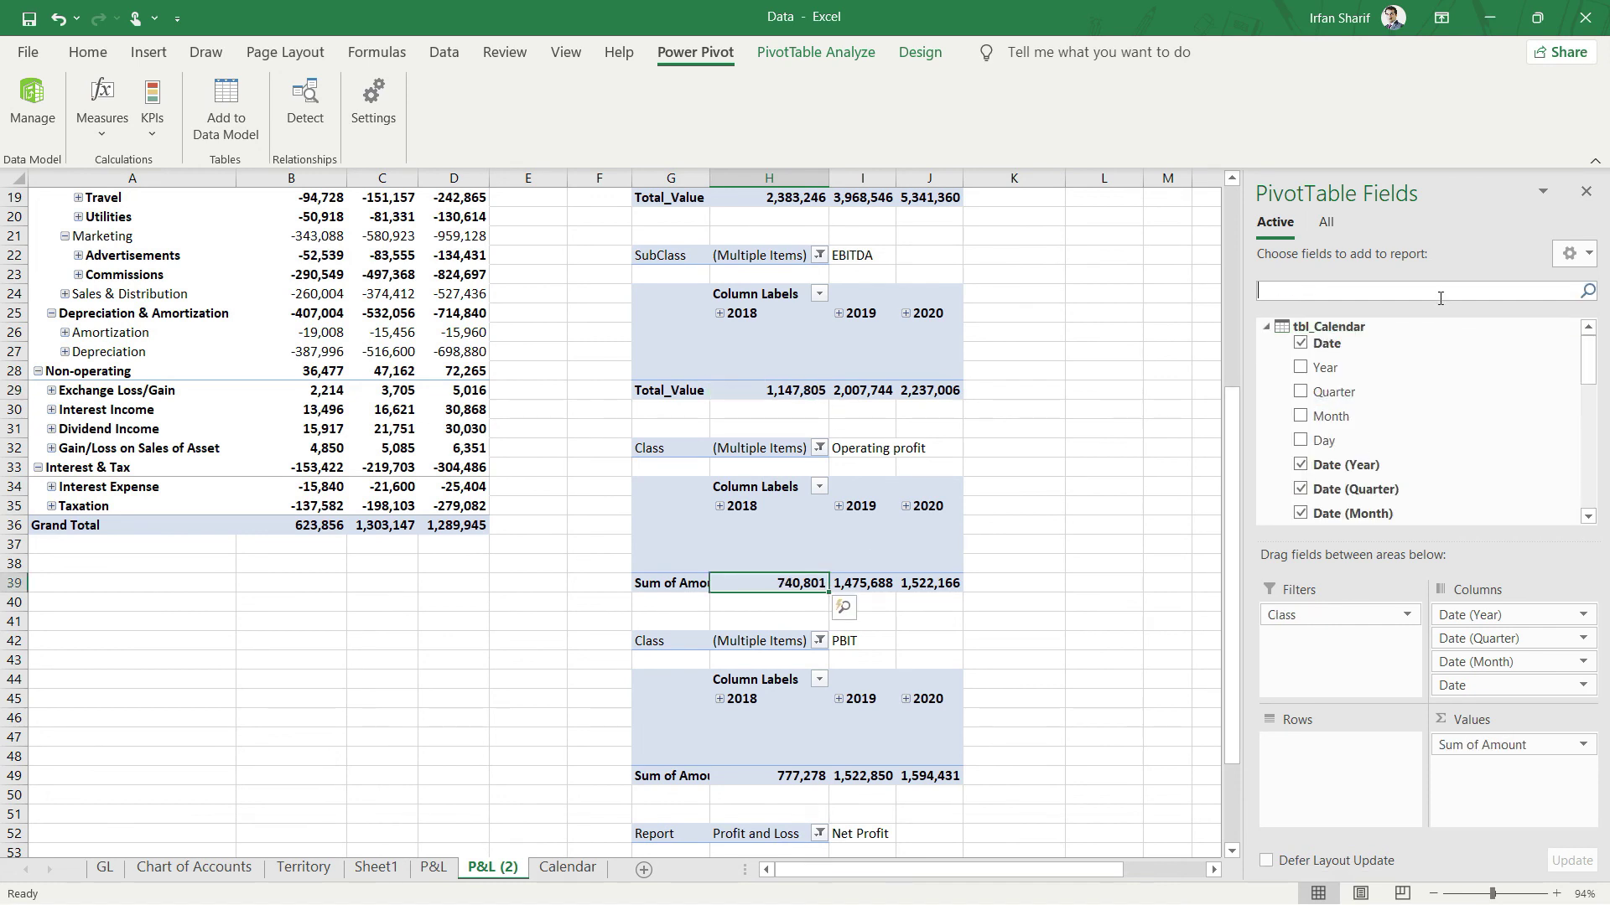
{"action": "left_click_drag", "start_coordinate": [1466, 349], "coordinate": [1552, 809]}
{"action": "left_click_drag", "start_coordinate": [1481, 744], "coordinate": [1135, 746]}
Find Total_Value among the PBIT pivot table's fields and use it in the values instead of Sum of Amount
{"action": "scroll", "coordinate": [796, 441], "scroll_direction": "down", "scroll_amount": 4}
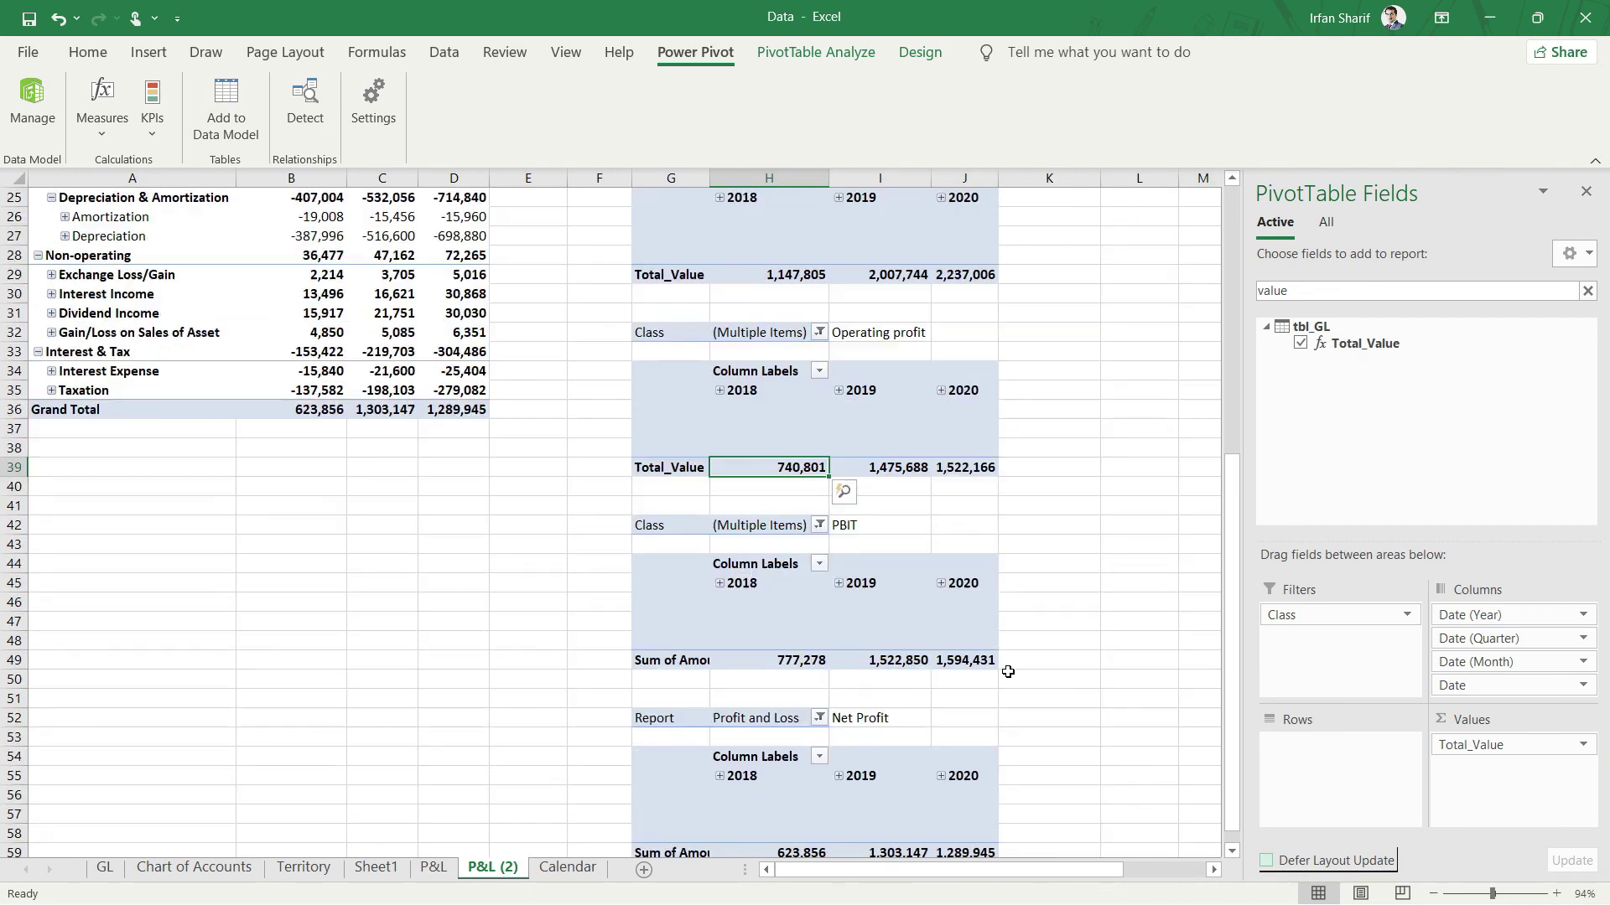
{"action": "left_click", "coordinate": [797, 544]}
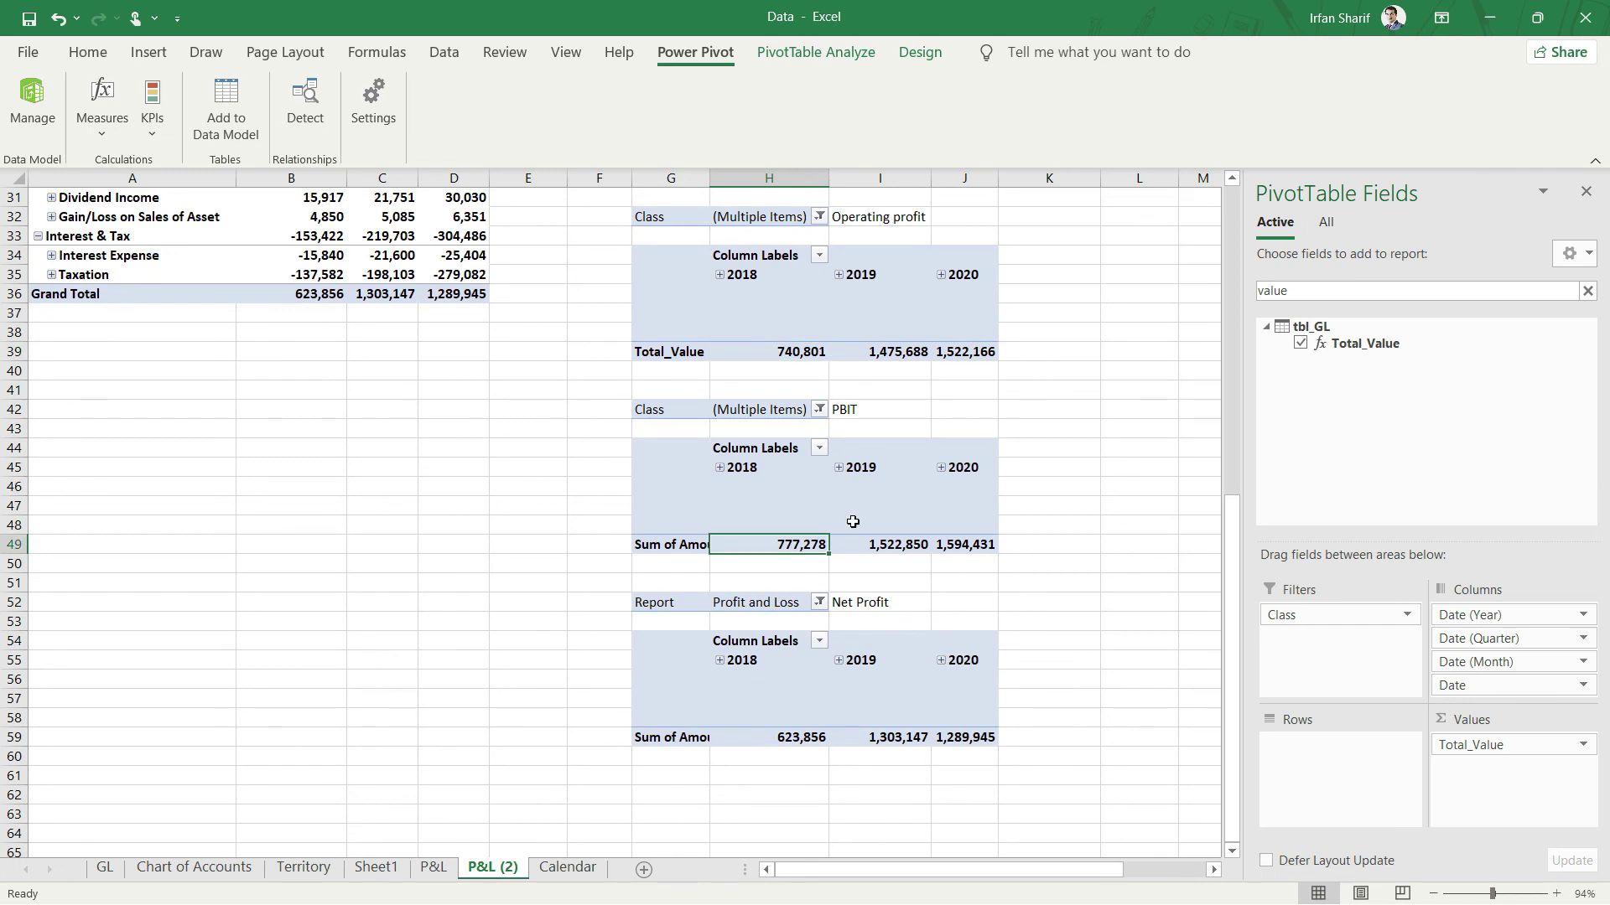
{"action": "left_click", "coordinate": [1372, 291]}
{"action": "type", "text": "v"}
{"action": "left_click_drag", "start_coordinate": [1419, 346], "coordinate": [1124, 624]}
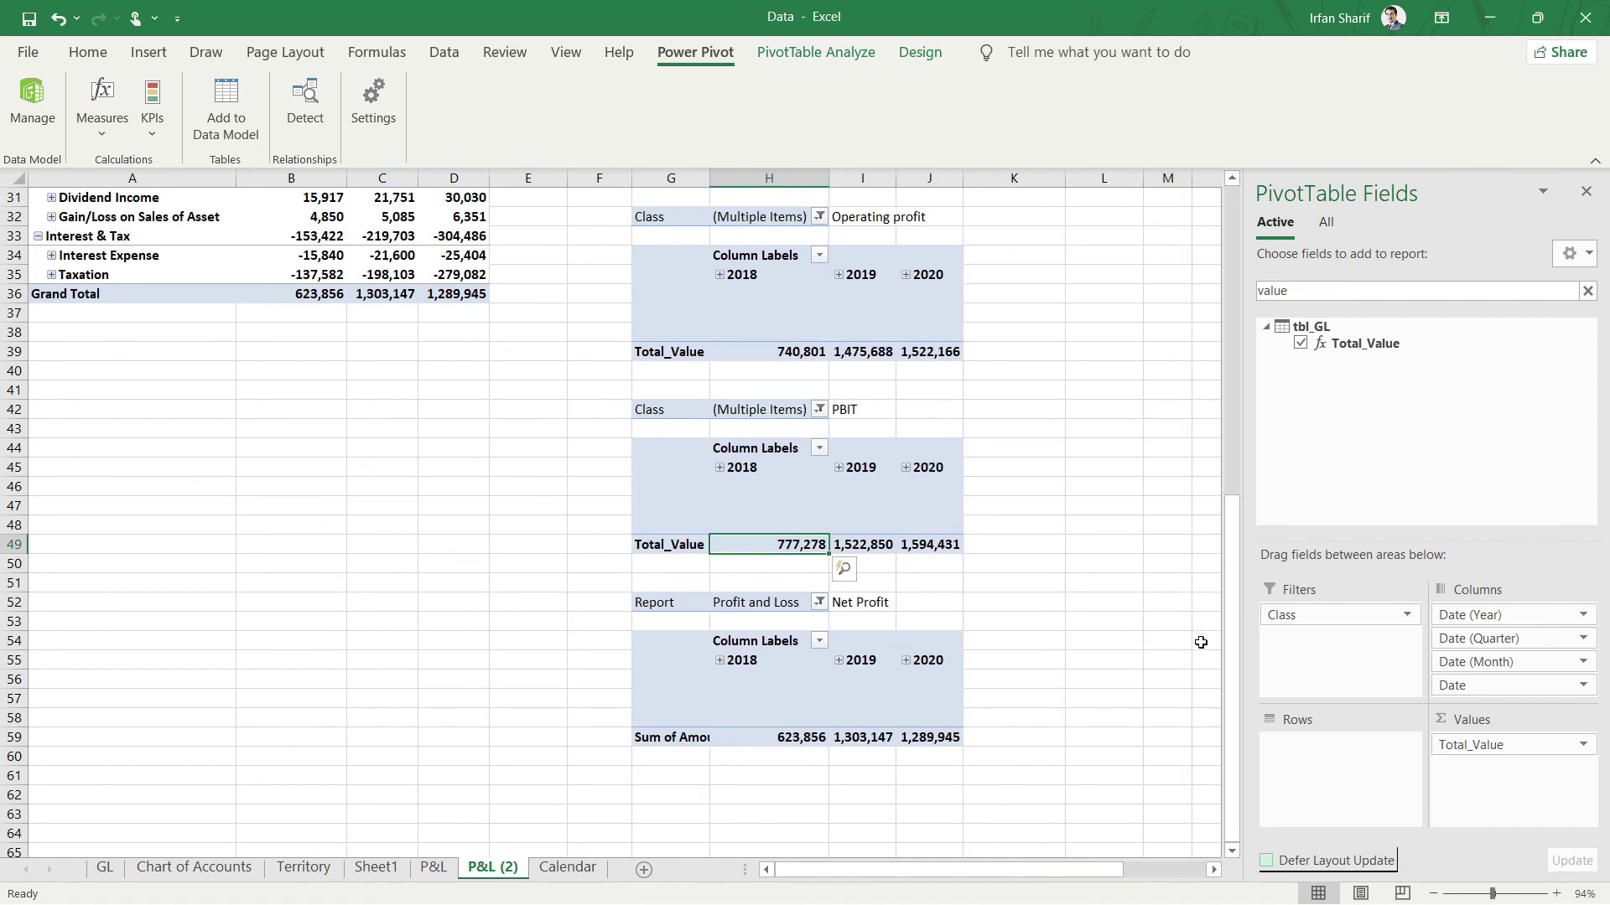
Search the Net Profit pivot table's fields for "value" and swap Sum of Amount for the Total_Value measure
{"action": "left_click", "coordinate": [855, 738]}
{"action": "left_click", "coordinate": [1381, 297]}
{"action": "type", "text": "va"}
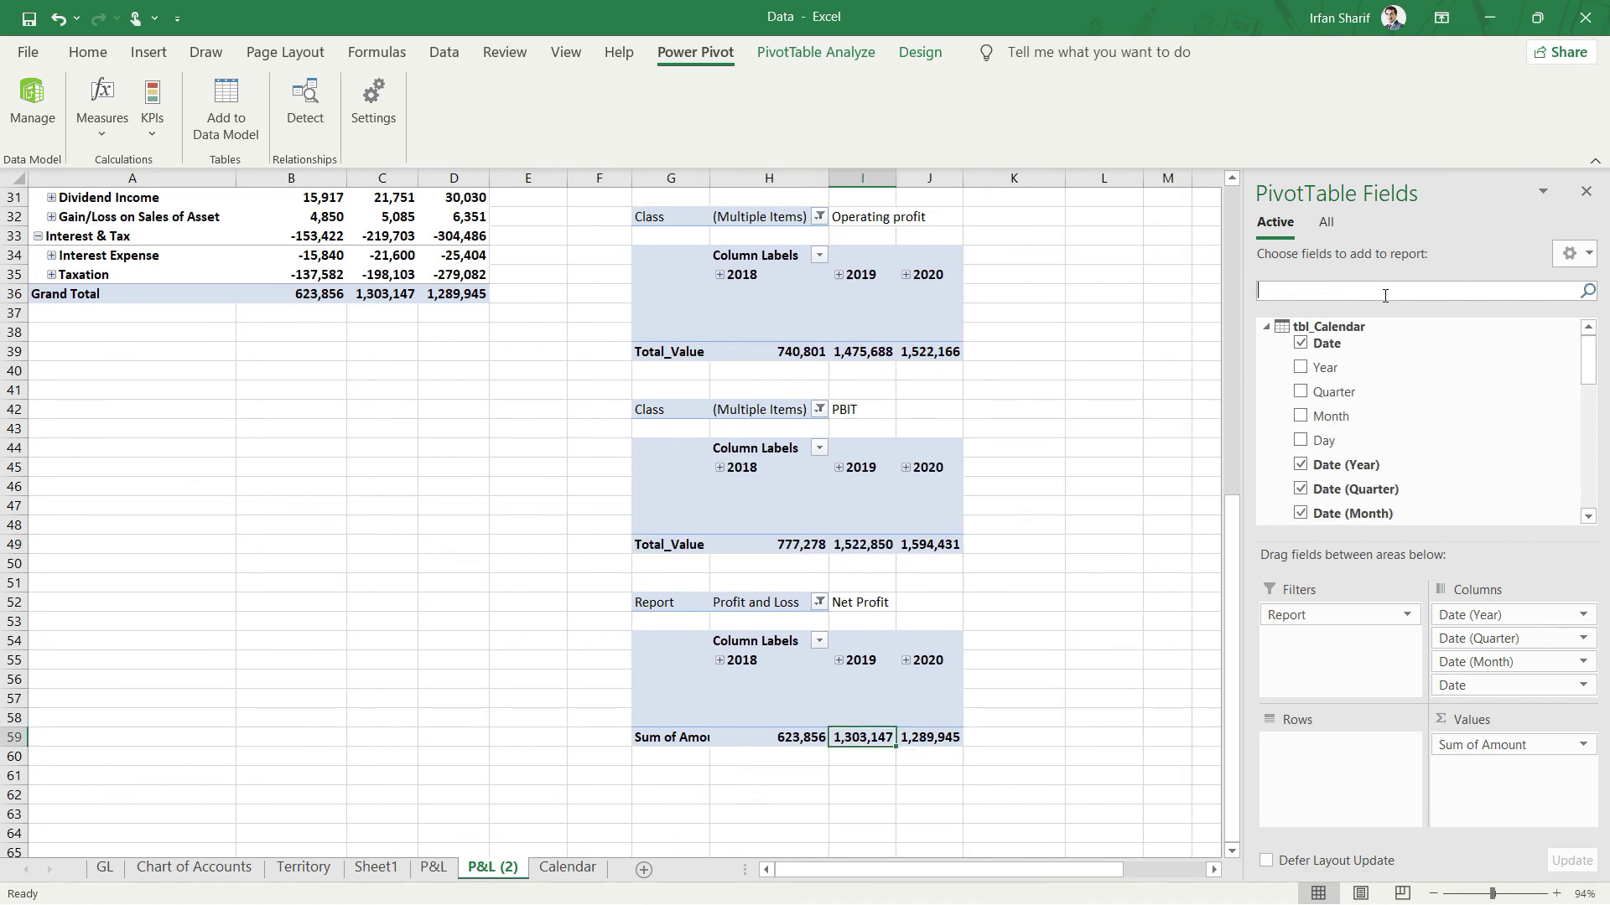
{"action": "type", "text": "lue"}
{"action": "left_click_drag", "start_coordinate": [1384, 348], "coordinate": [1539, 823]}
{"action": "left_click_drag", "start_coordinate": [1501, 745], "coordinate": [1124, 818]}
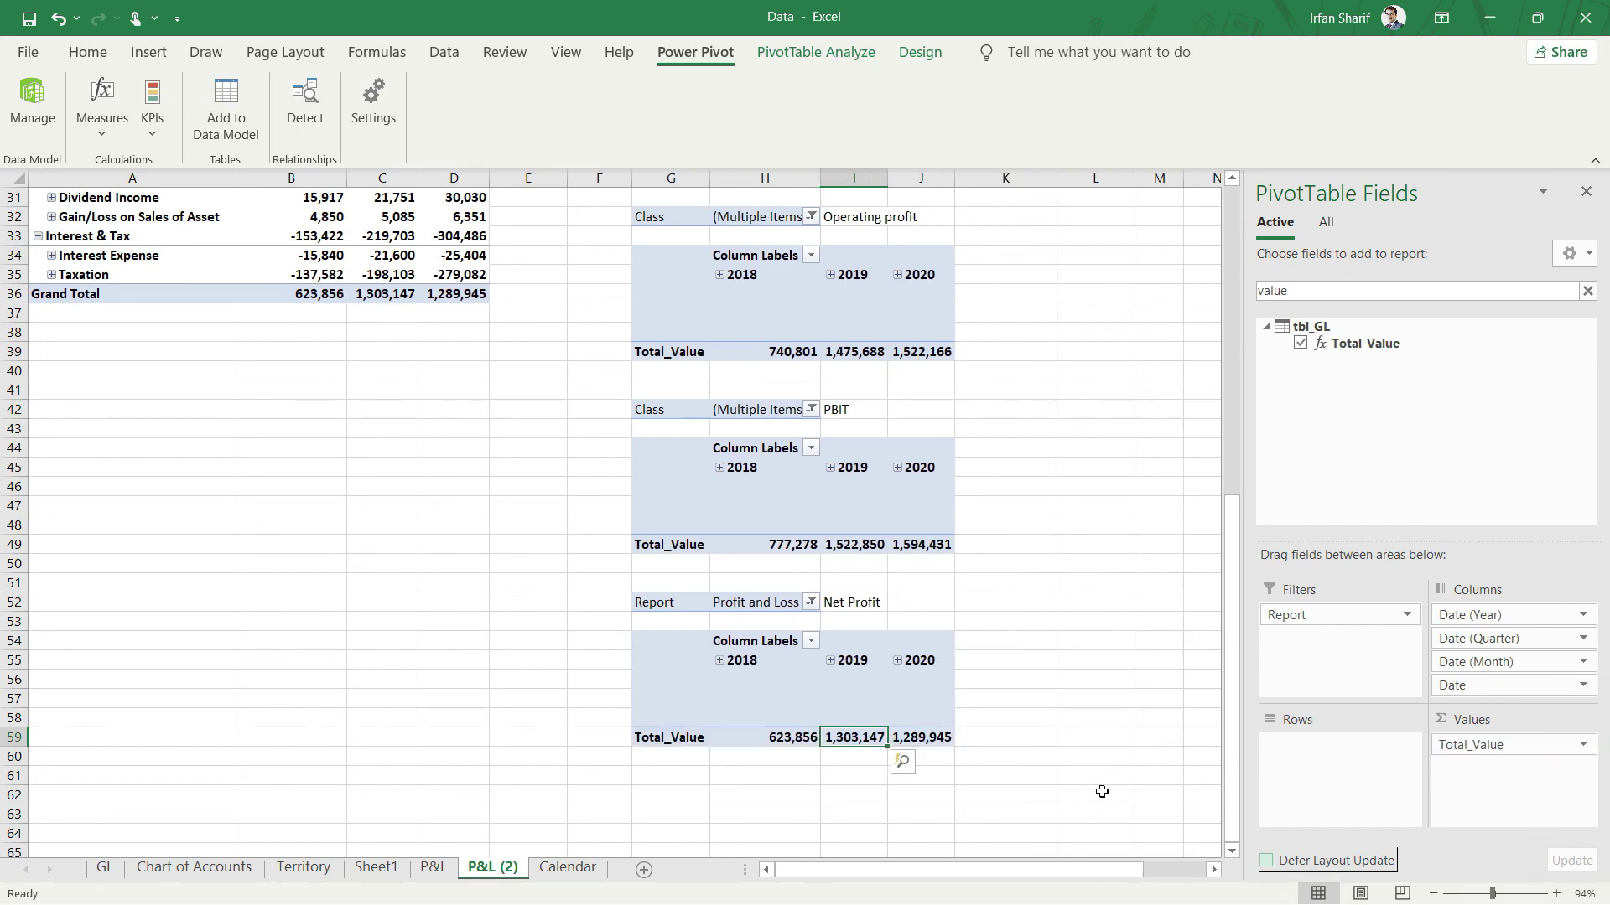
Review the values used by the smaller pivot tables on the P&L (2) sheet, from Sales down to Operating profit
{"action": "scroll", "coordinate": [420, 611], "scroll_direction": "up", "scroll_amount": 10}
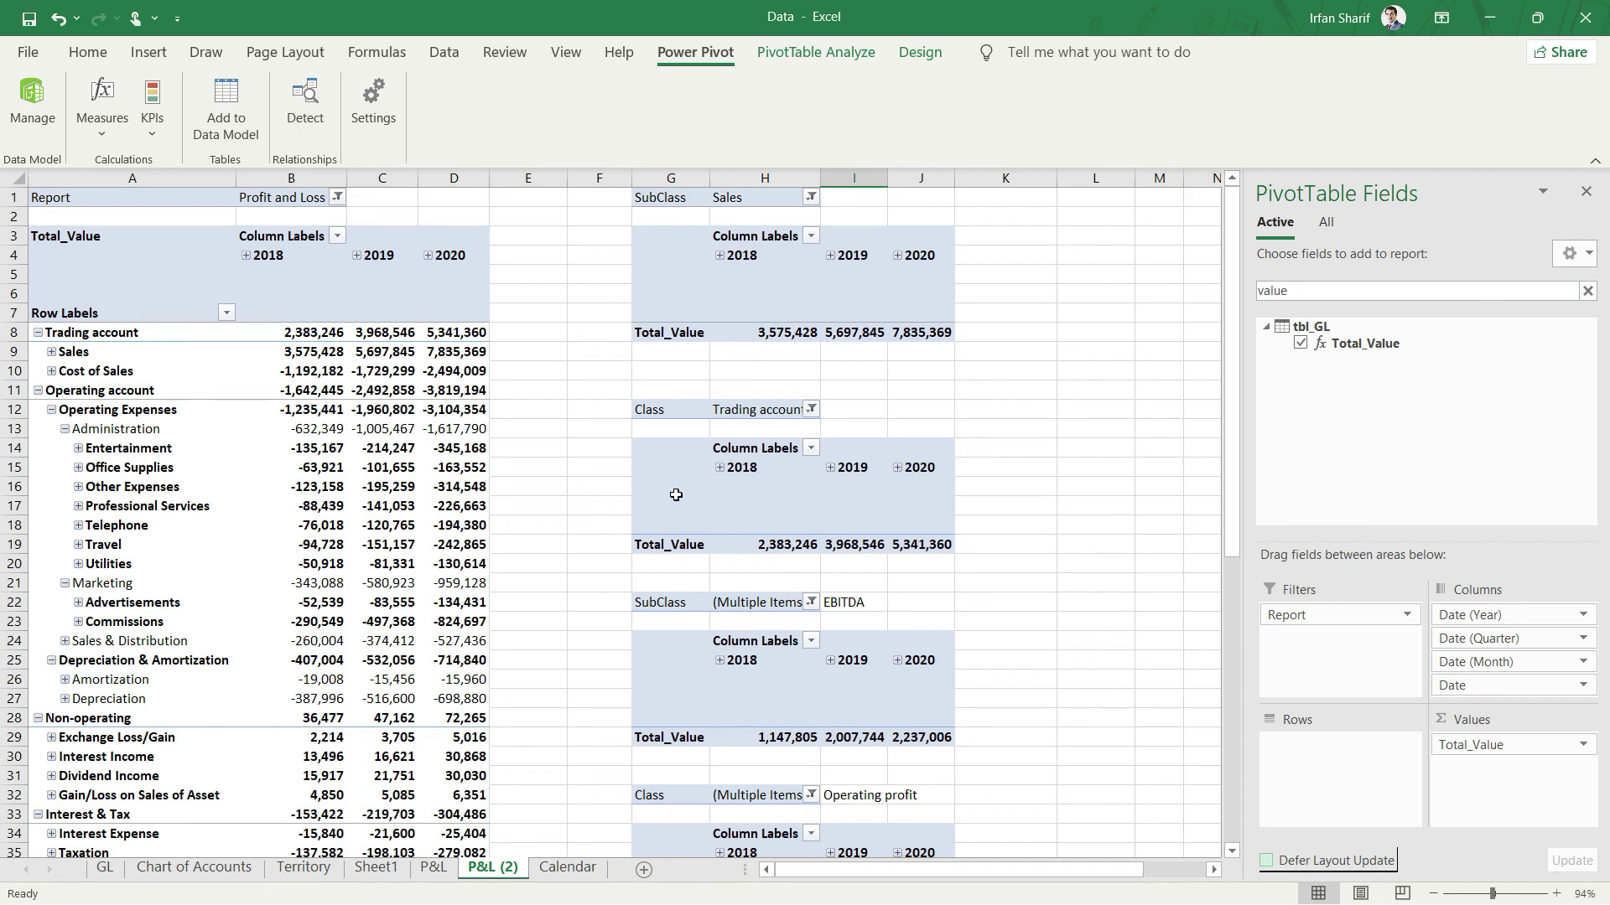
{"action": "left_click", "coordinate": [764, 285]}
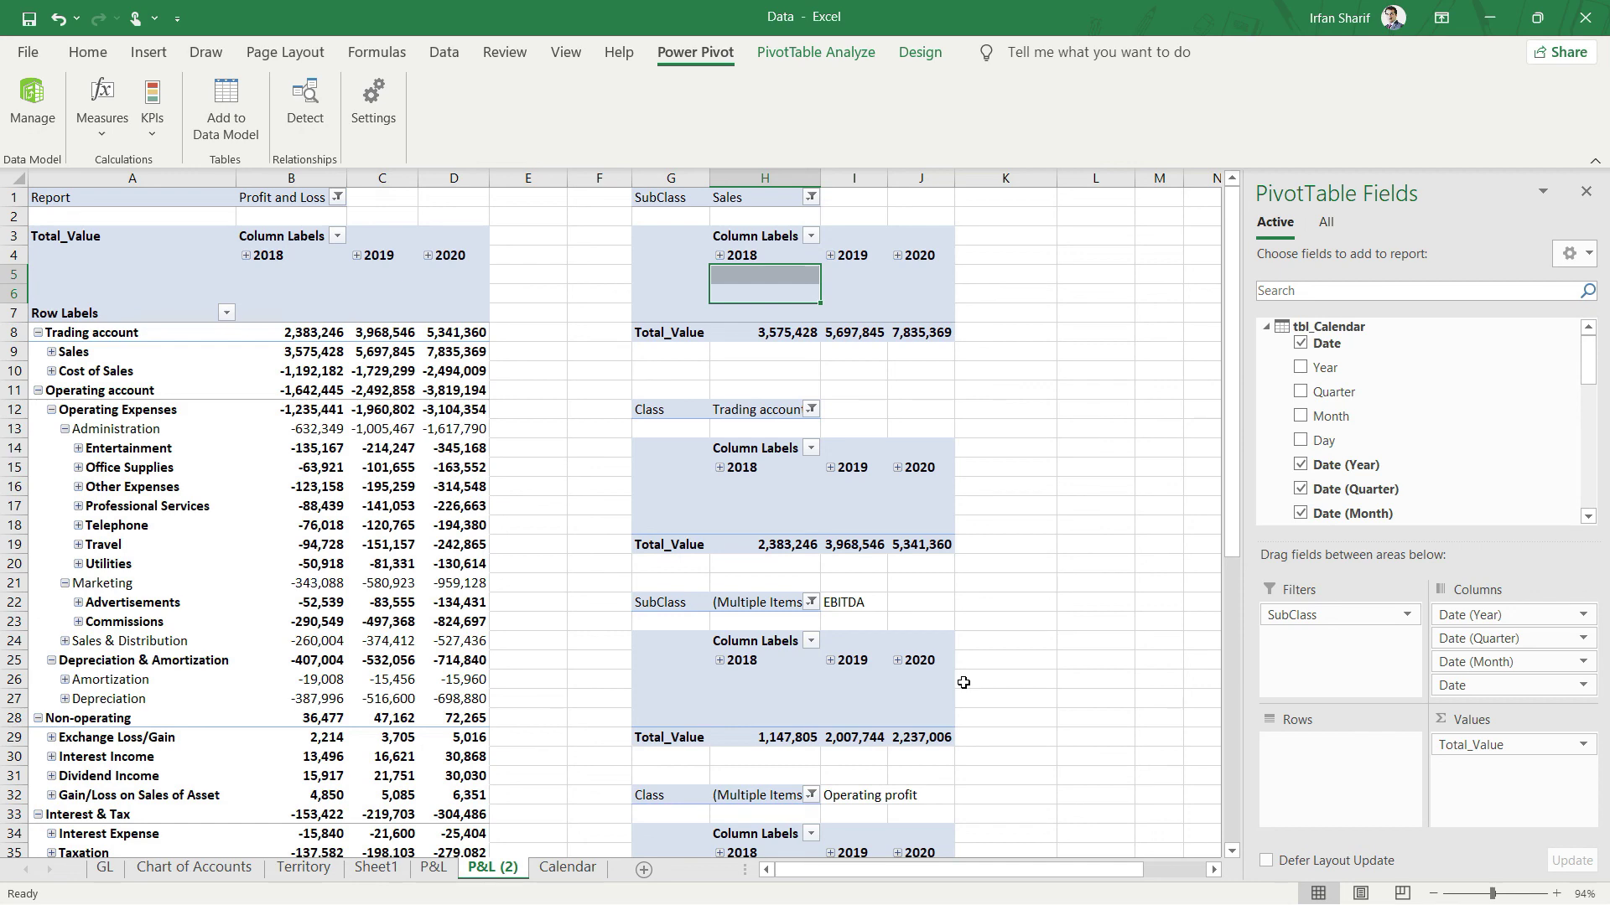
{"action": "scroll", "coordinate": [962, 682], "scroll_direction": "down", "scroll_amount": 1}
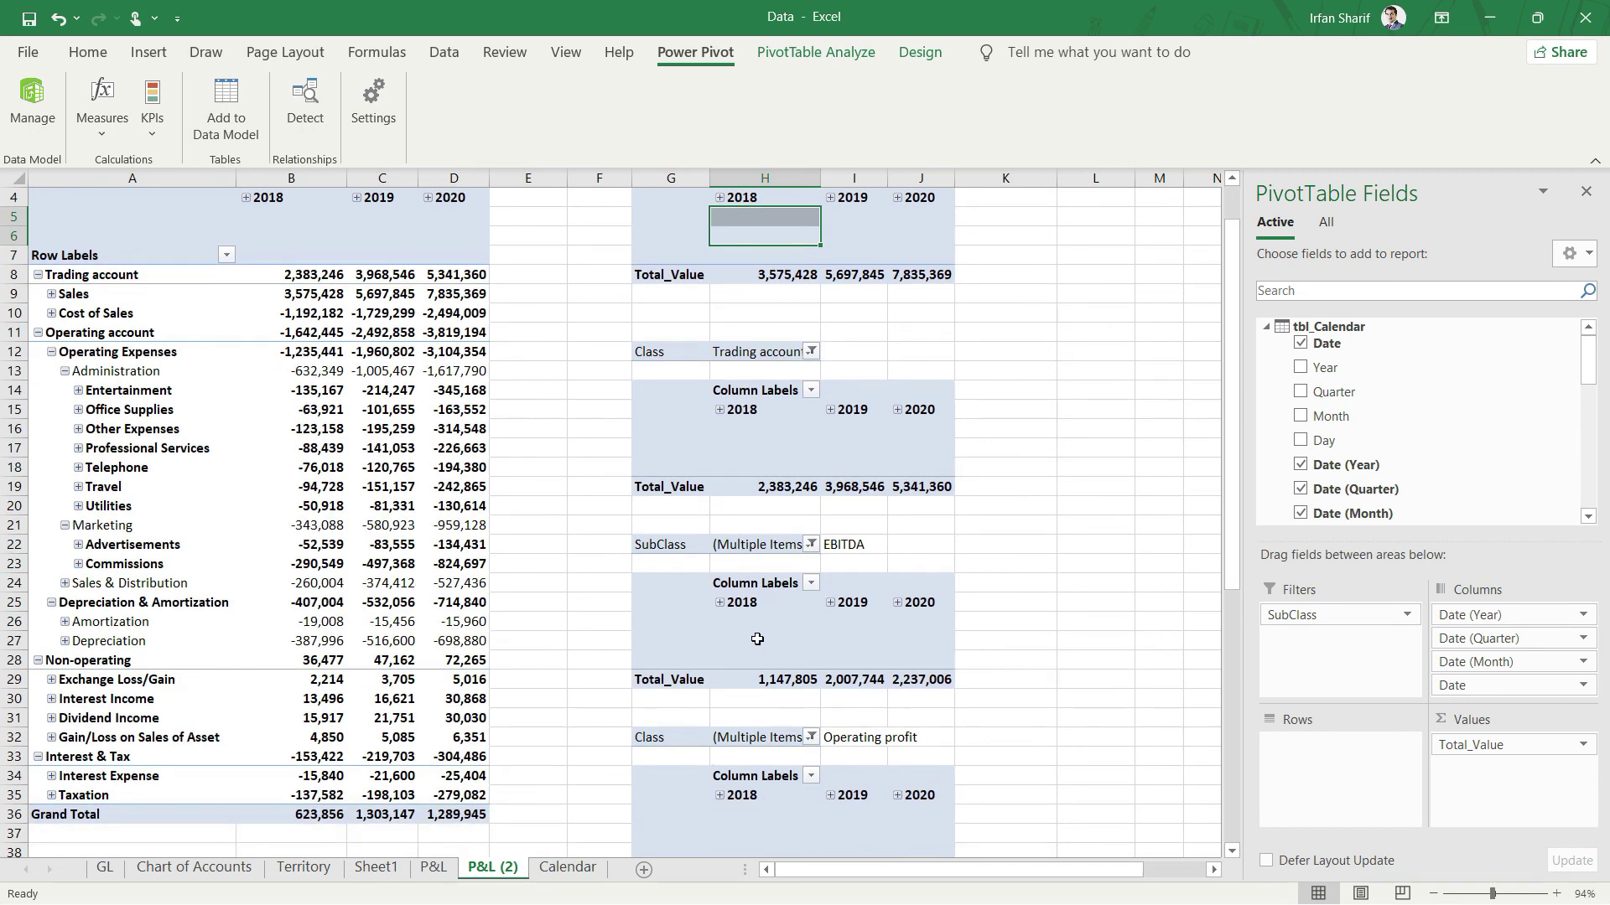
{"action": "scroll", "coordinate": [768, 635], "scroll_direction": "down", "scroll_amount": 2}
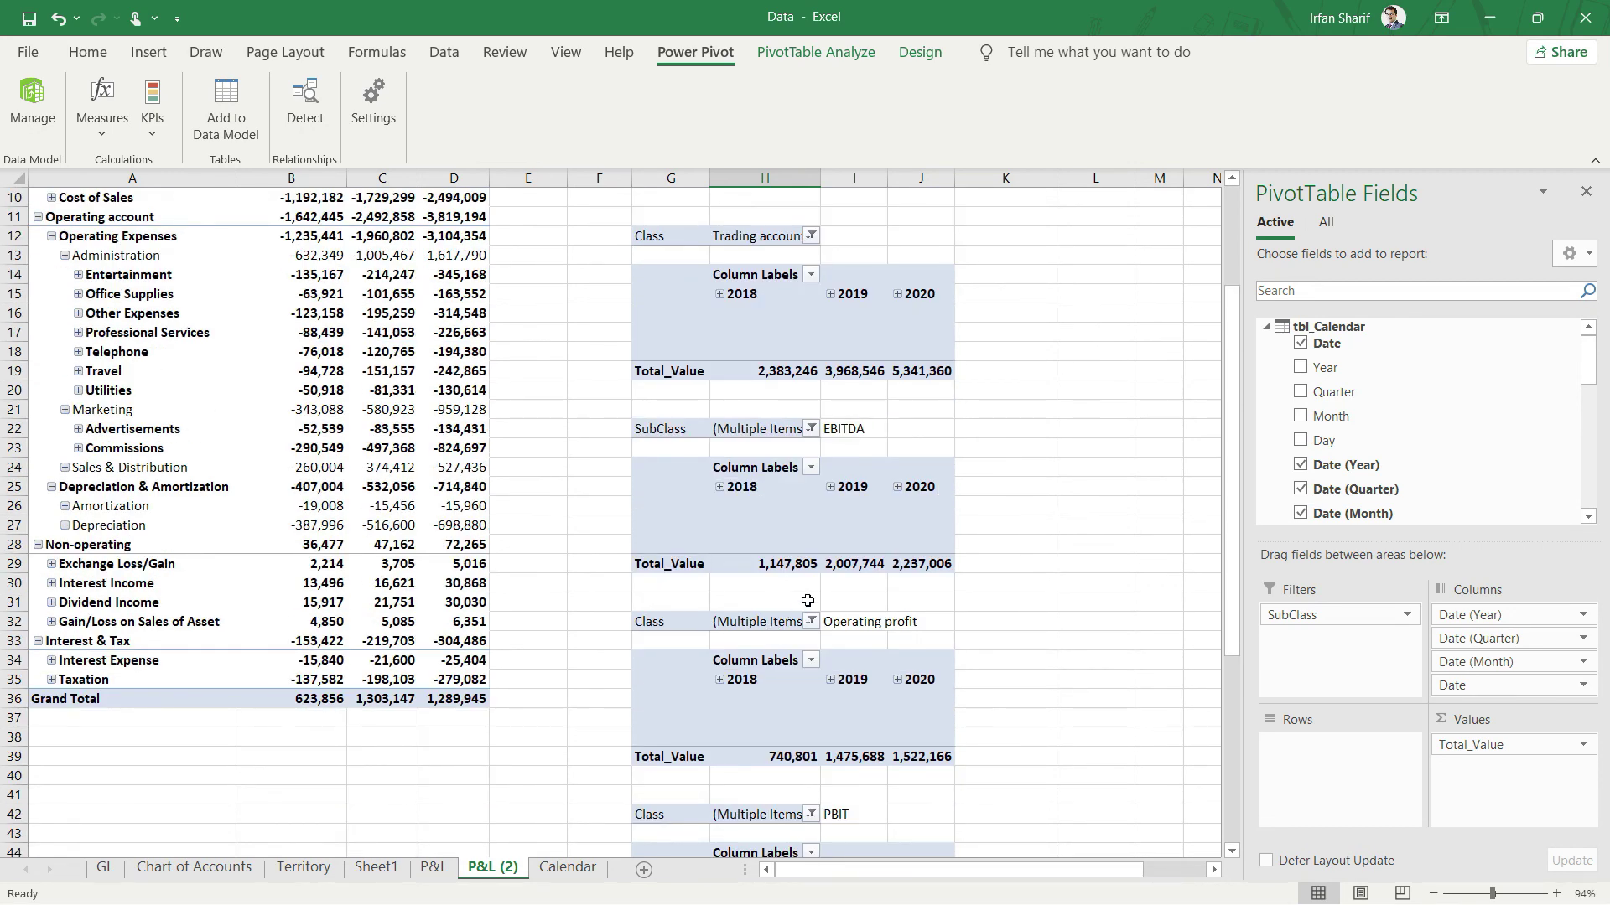